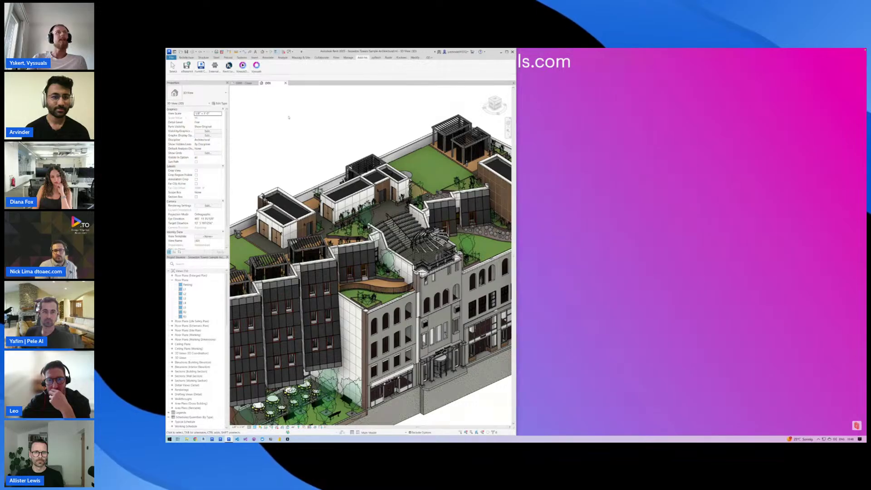
Launch the Vyssuals add-in, move its window clear of the properties, and send the model data to the web dashboard.
click(256, 66)
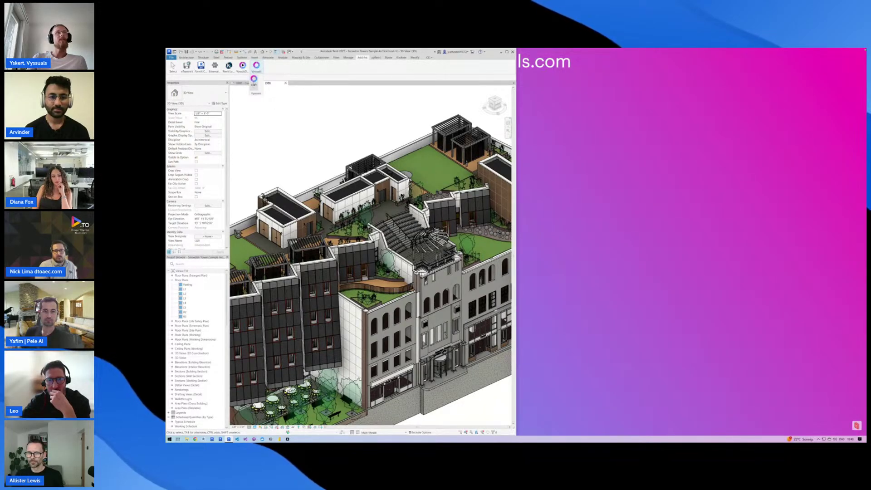
click(253, 85)
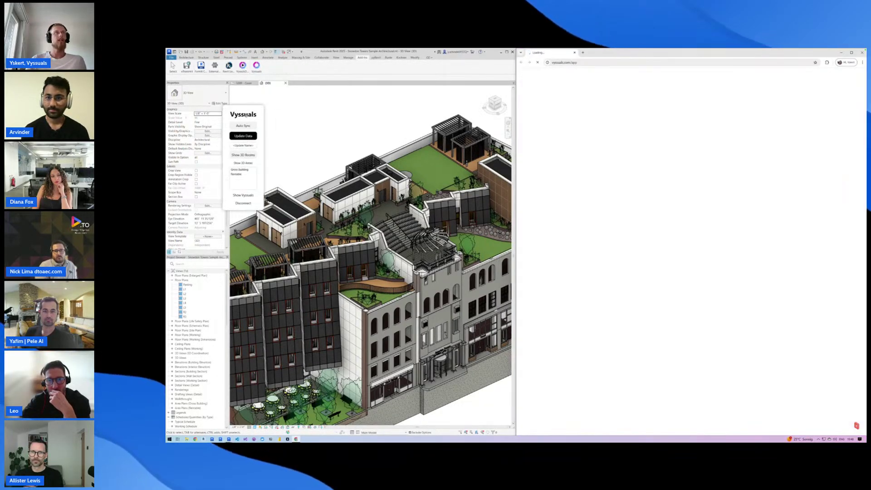
drag(245, 116, 278, 109)
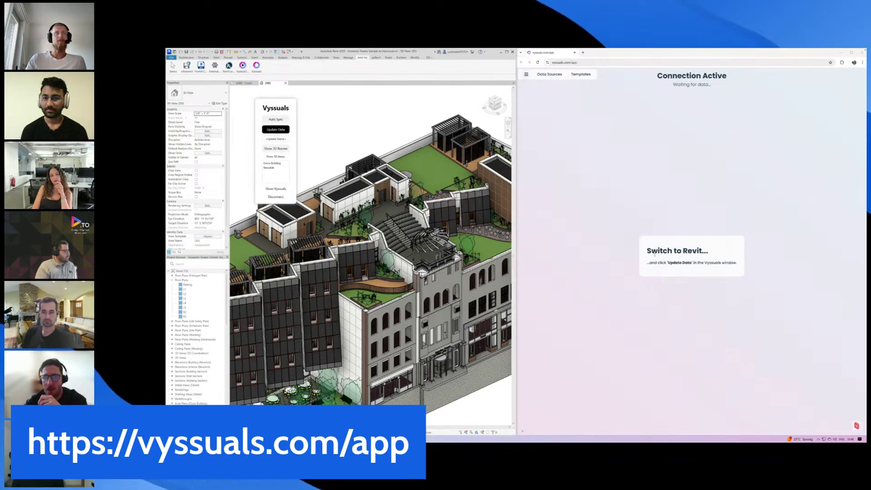
click(273, 130)
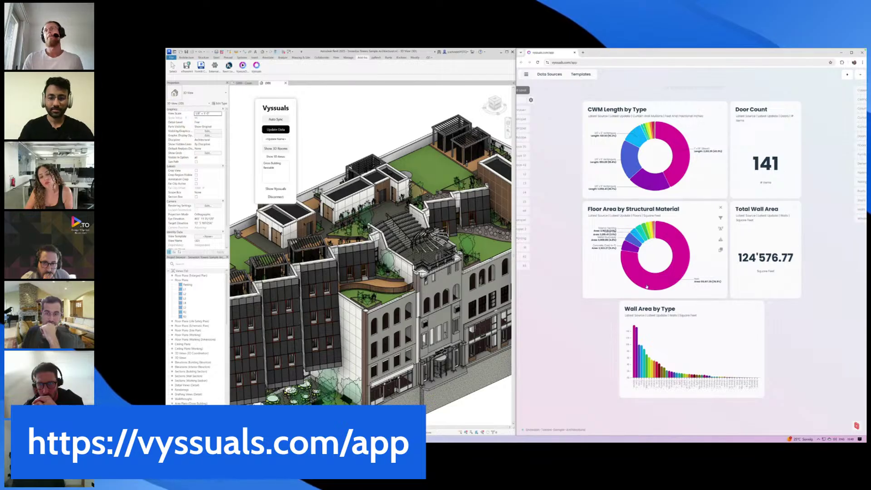
Colour the Revit 3D view by the Wall Area by Type chart.
mouse_move(647, 286)
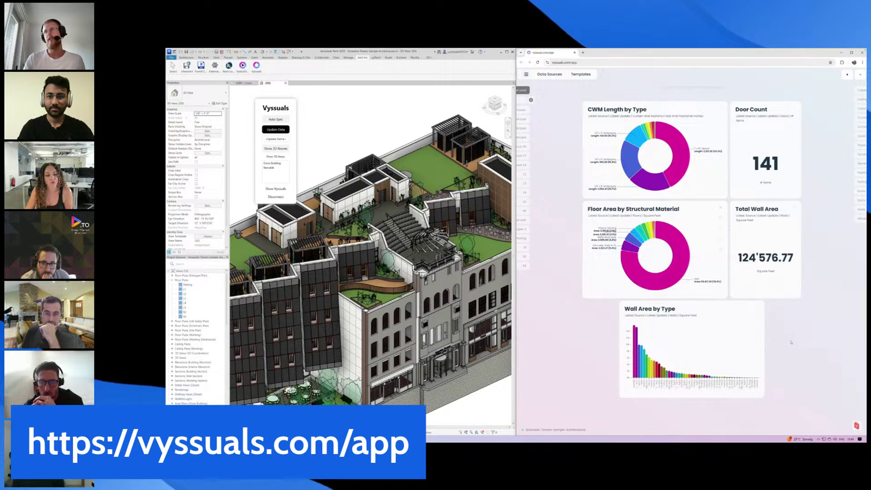
mouse_move(732, 327)
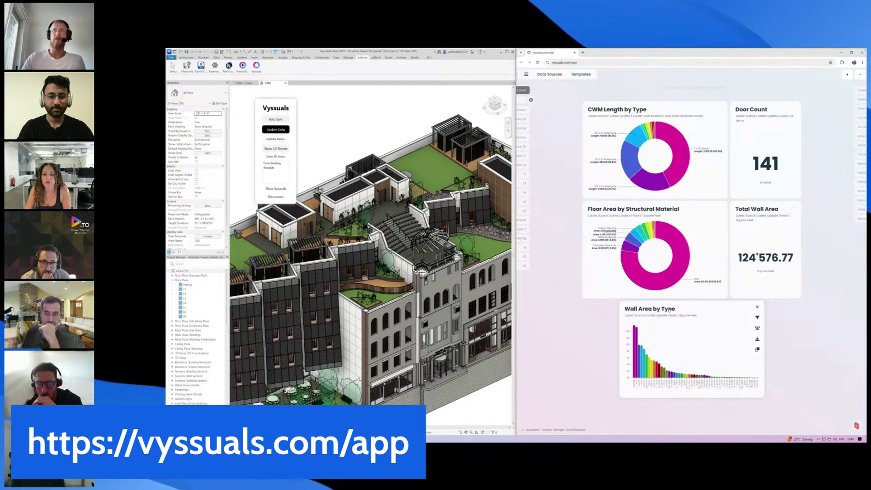
click(757, 328)
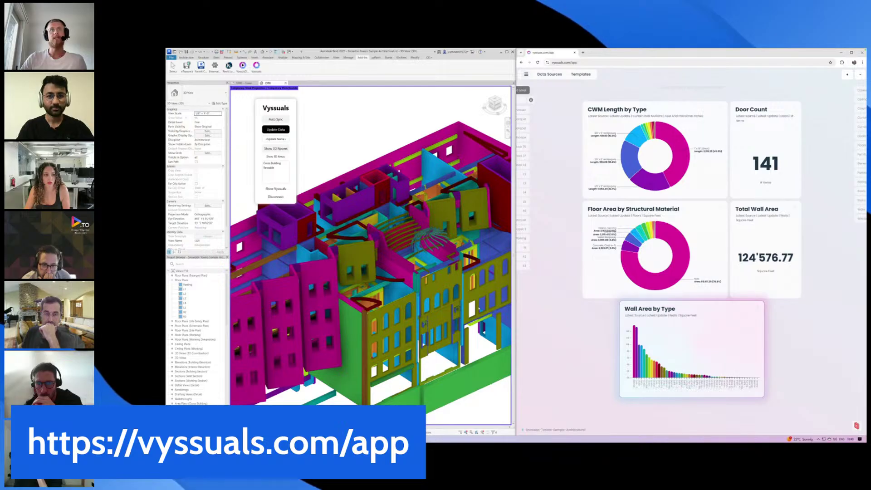
scroll(369, 135, down, 3)
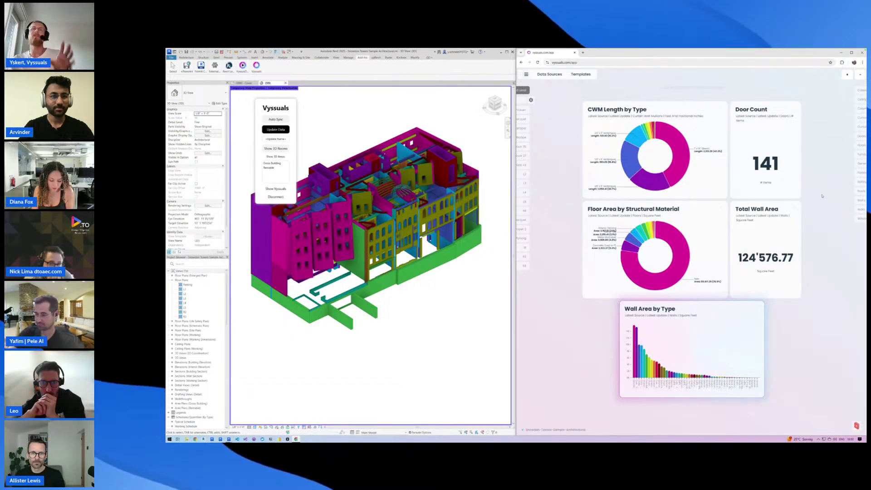
Add the Floor Area by Structural Material chart from the Floors category to the dashboard and colour the 3D view by it.
mouse_move(855, 137)
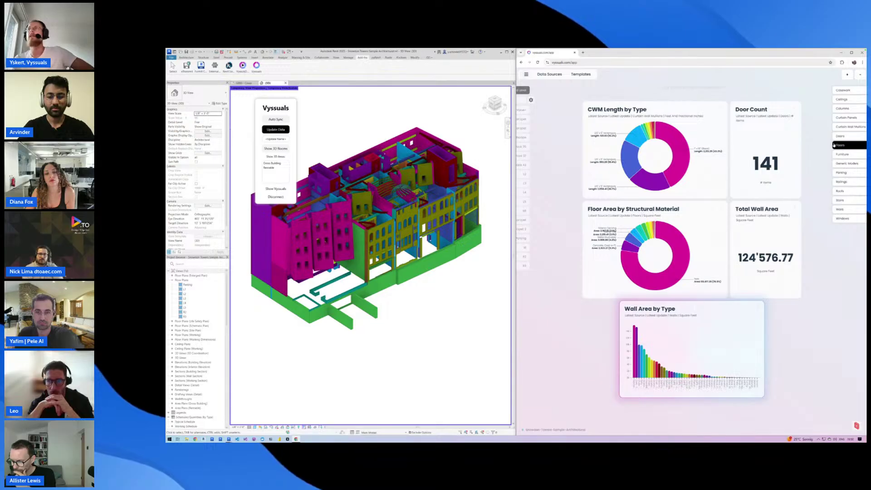
click(857, 147)
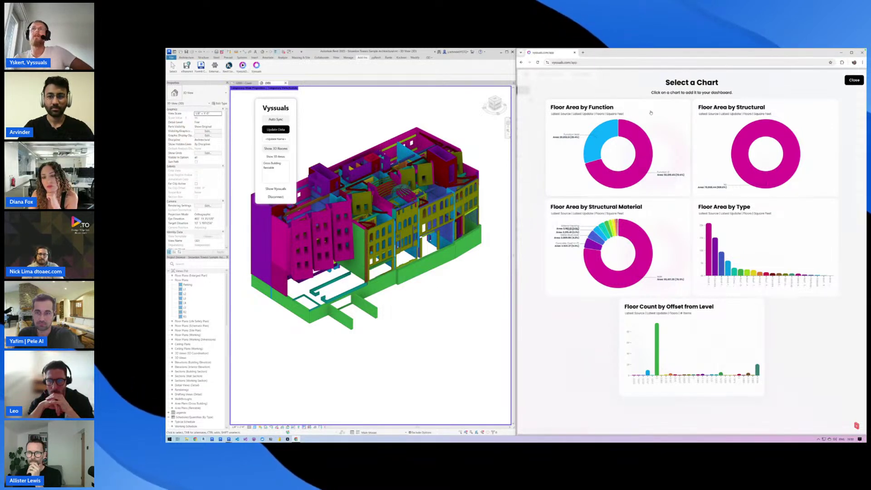
click(657, 214)
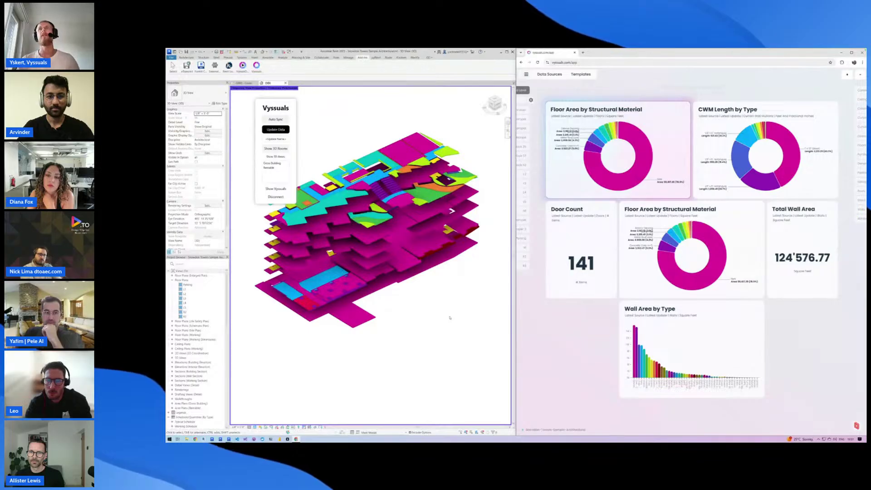
mouse_move(862, 154)
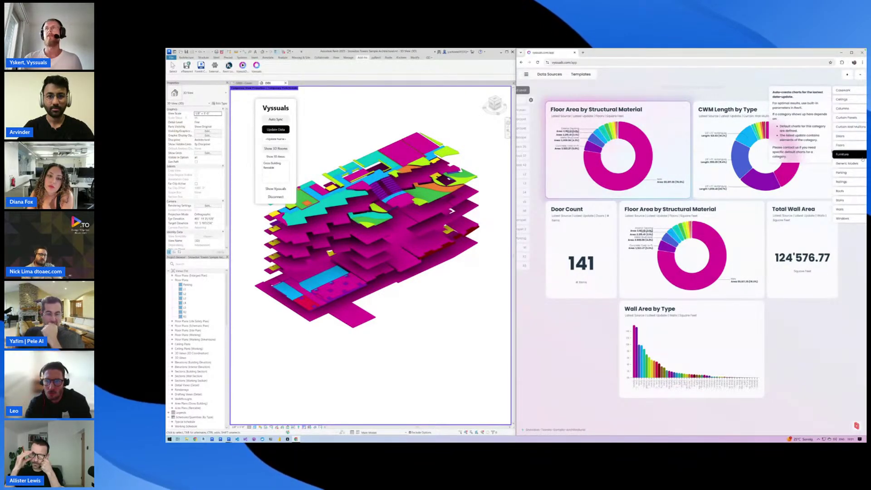
Open the newly added floor area chart for editing, switch it to a bar chart and back to a pie chart.
click(651, 113)
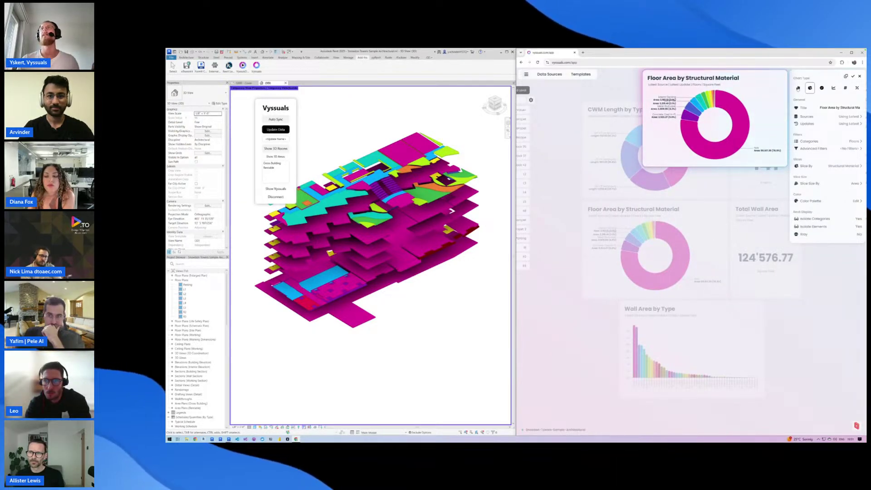
click(797, 89)
click(809, 88)
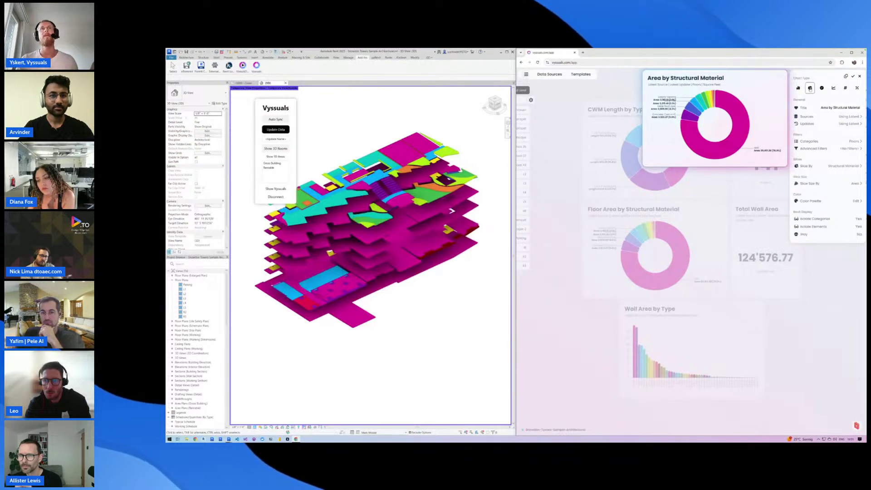
Review the category choices and the advanced filter options of the structural material chart.
click(855, 143)
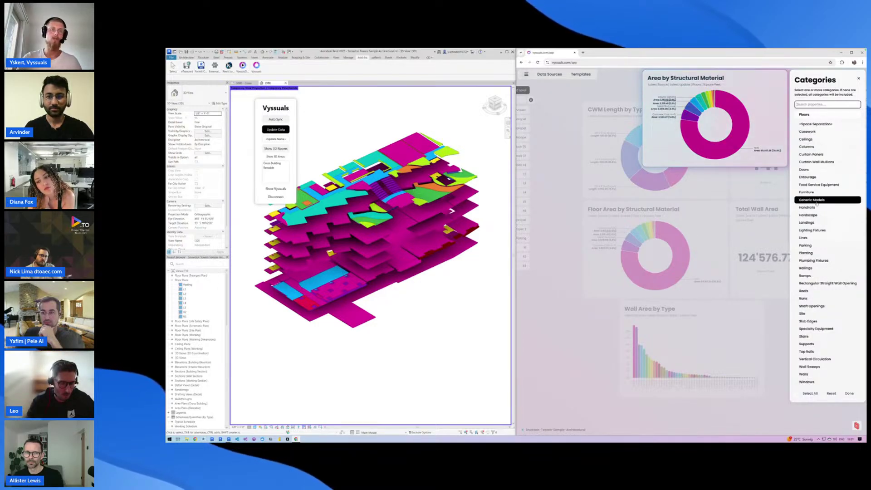
click(858, 80)
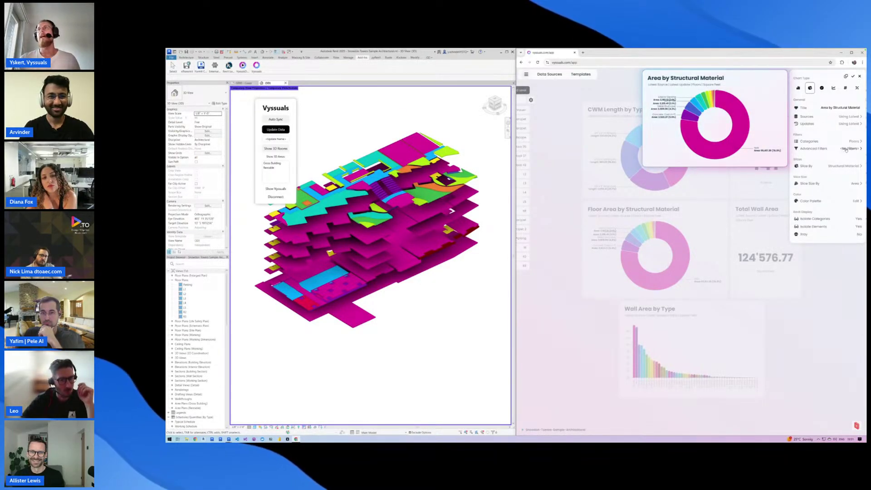
click(843, 150)
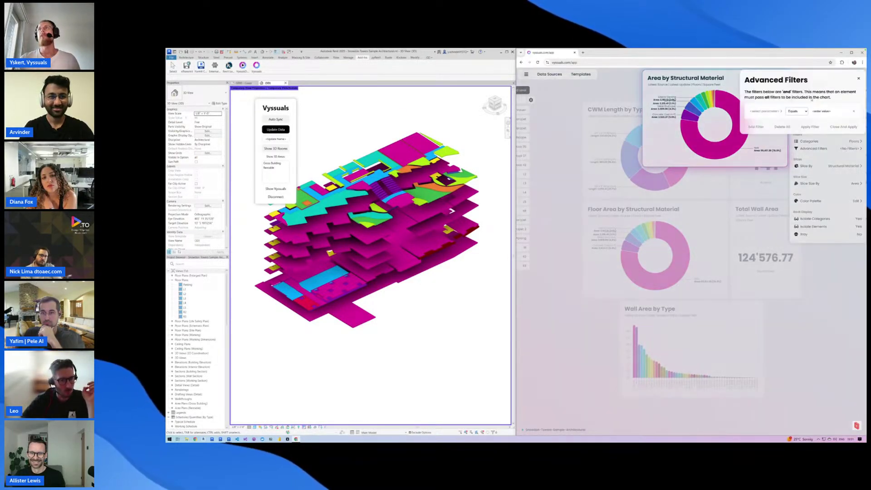
click(859, 80)
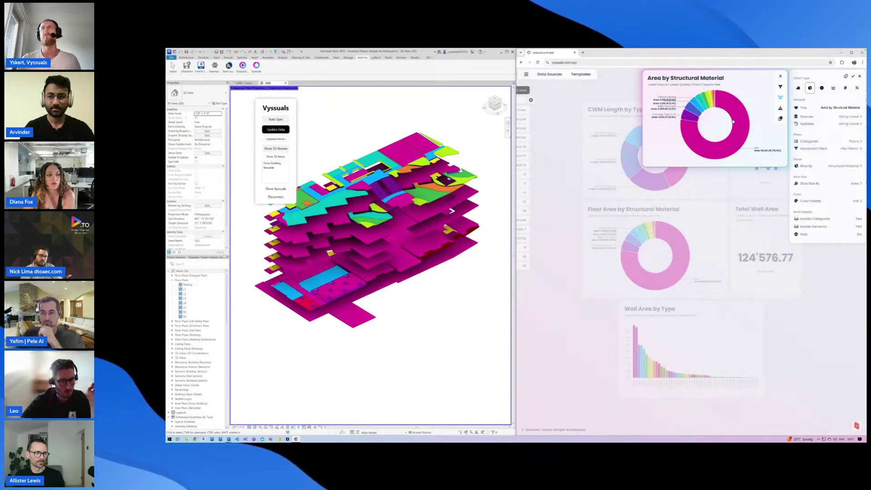
Review the structural material chart's color scheme and close the chart editor.
mouse_move(733, 122)
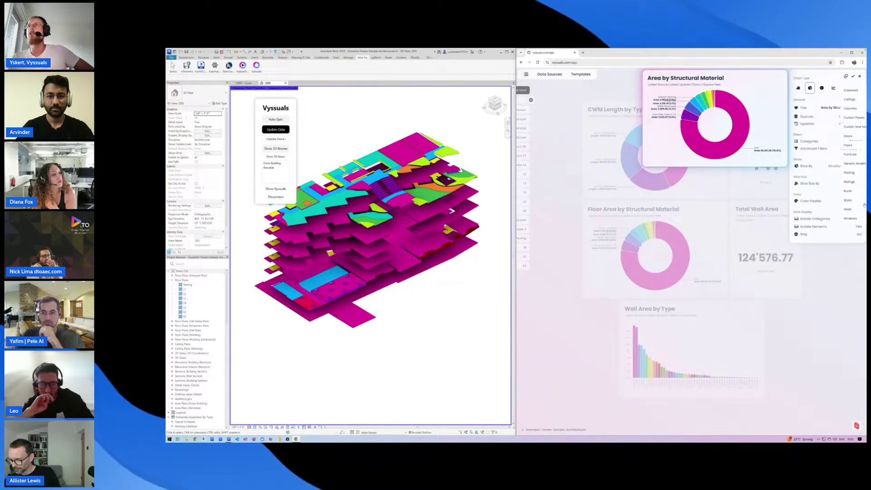
click(859, 201)
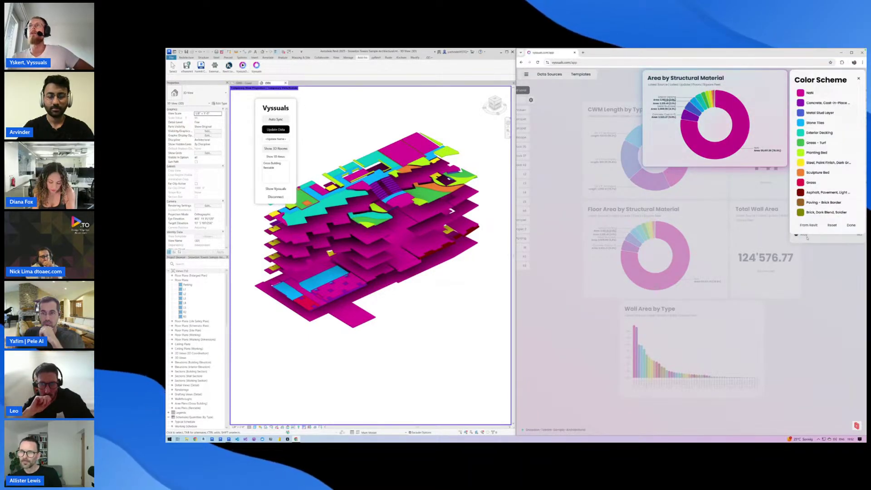
click(850, 225)
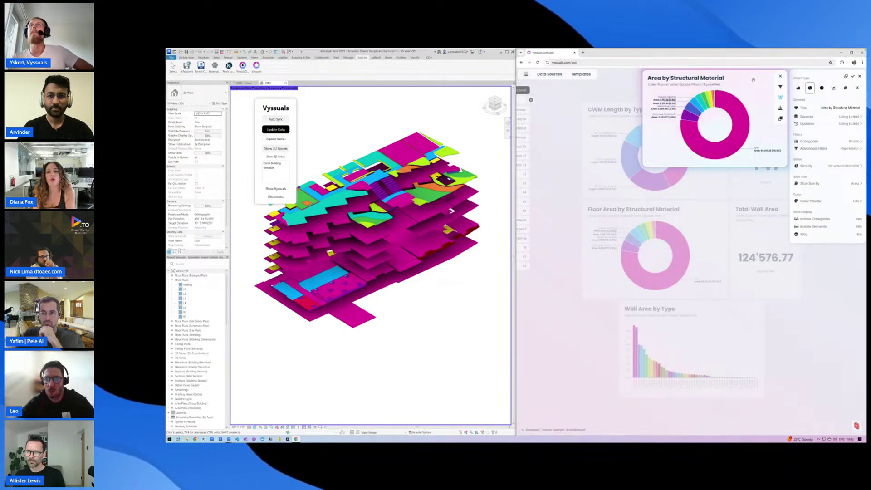
click(754, 92)
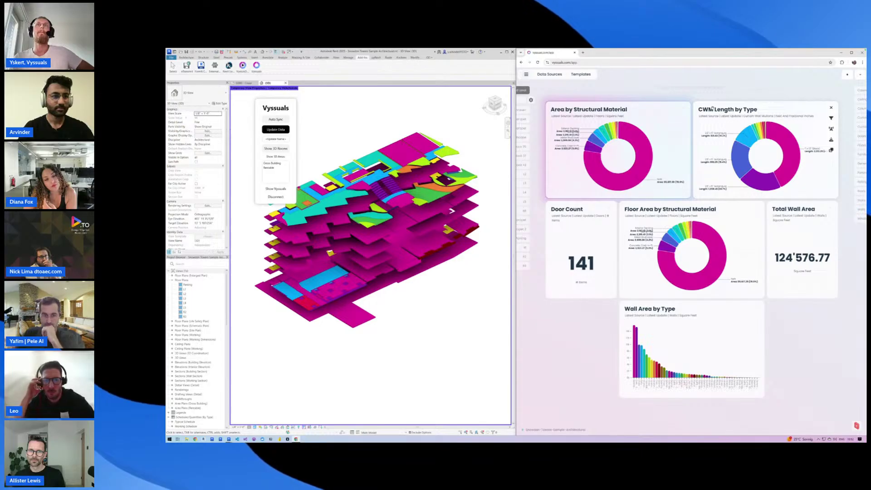
Filter the dashboard and the coloured model to levels L2, L3 and L5.
mouse_move(544, 151)
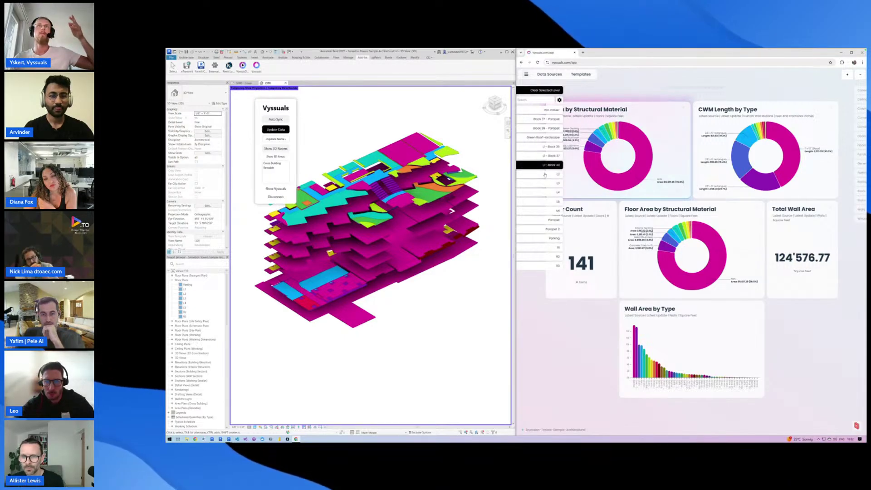
click(538, 175)
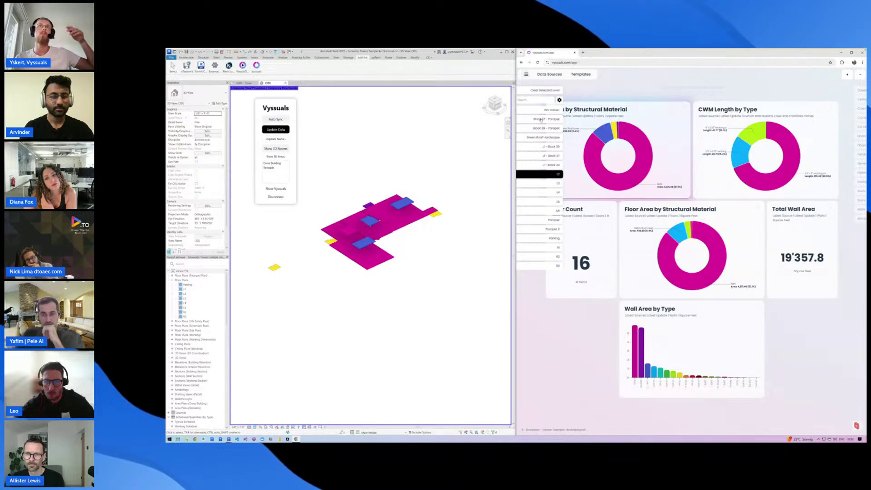
click(540, 182)
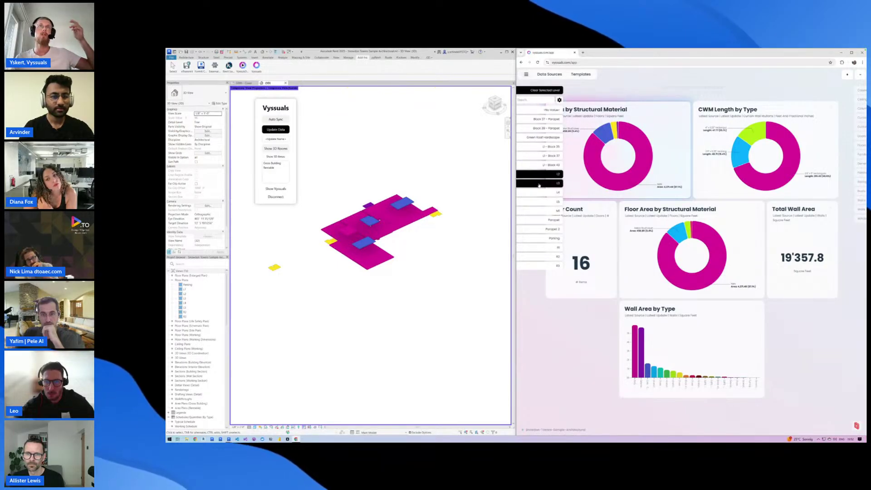
click(534, 201)
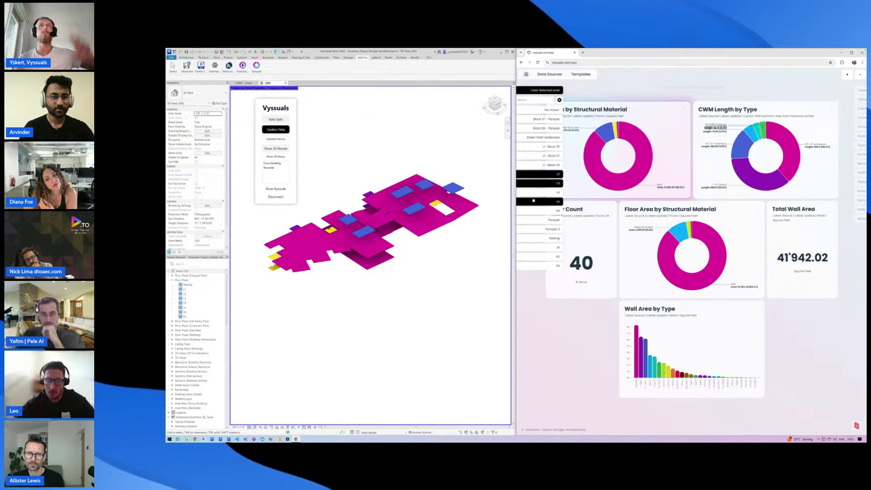
Look through the quick filter parameters without changing the parameter, and clear the selected levels.
click(559, 99)
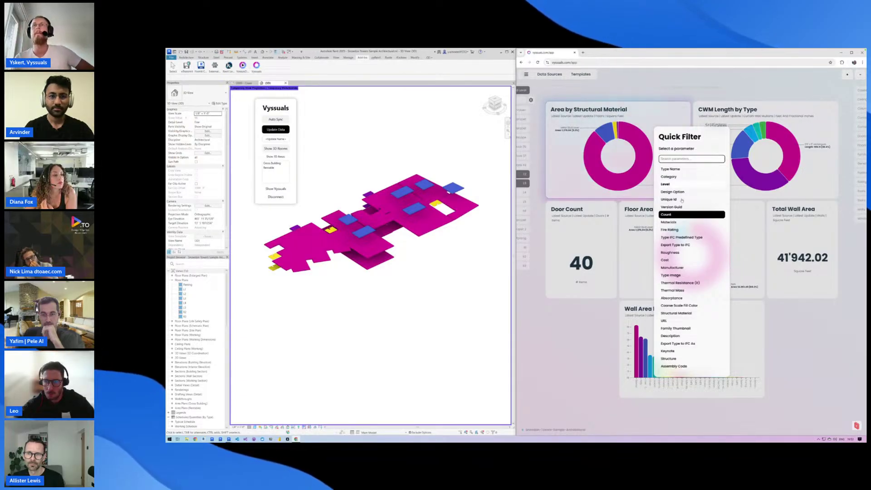
click(575, 358)
click(526, 175)
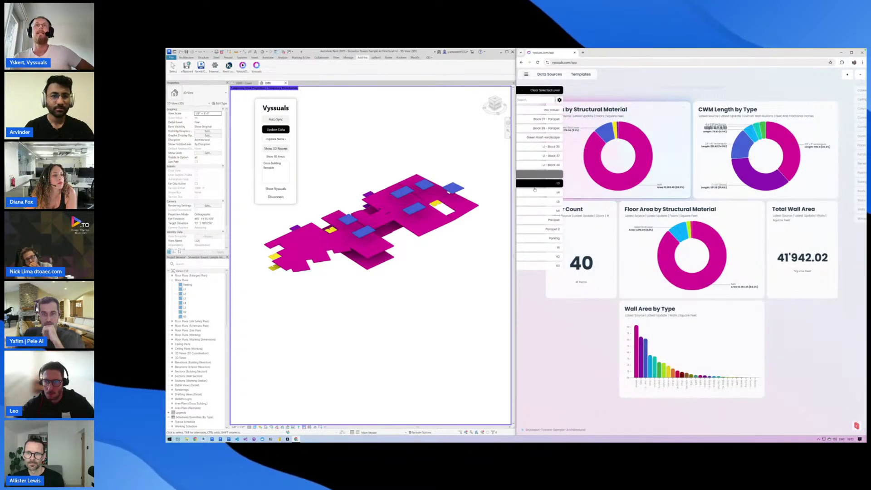
click(531, 184)
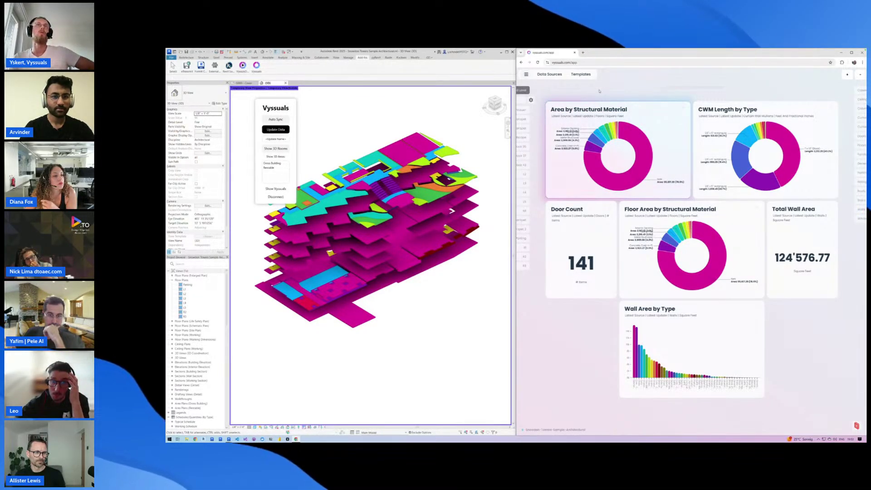
Load the personal dashboard template "Fire Ratings ADDD Demo".
click(581, 74)
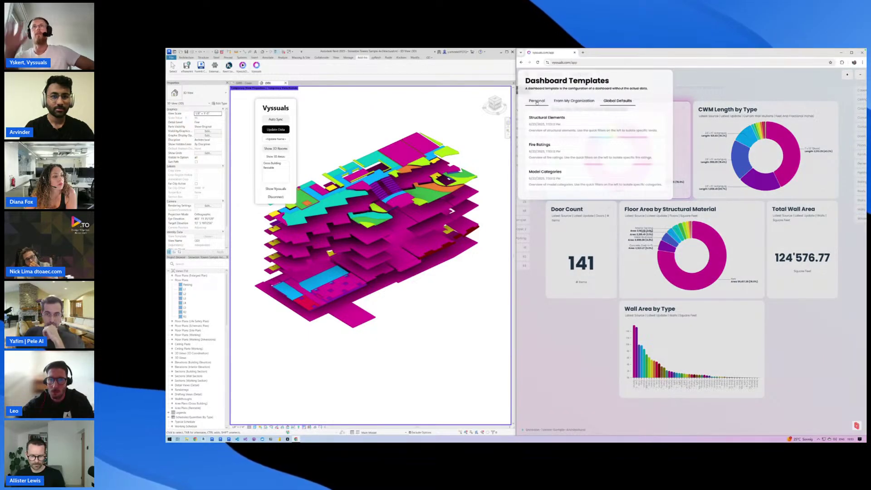
click(572, 351)
click(579, 74)
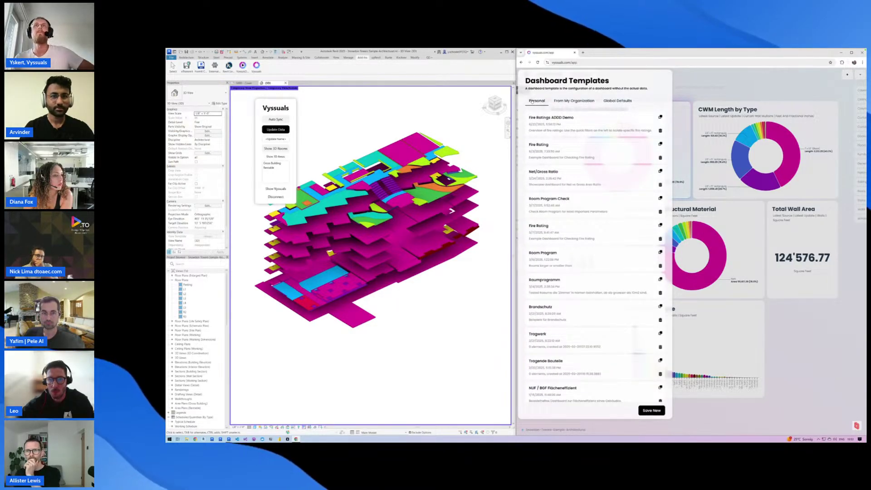
click(590, 123)
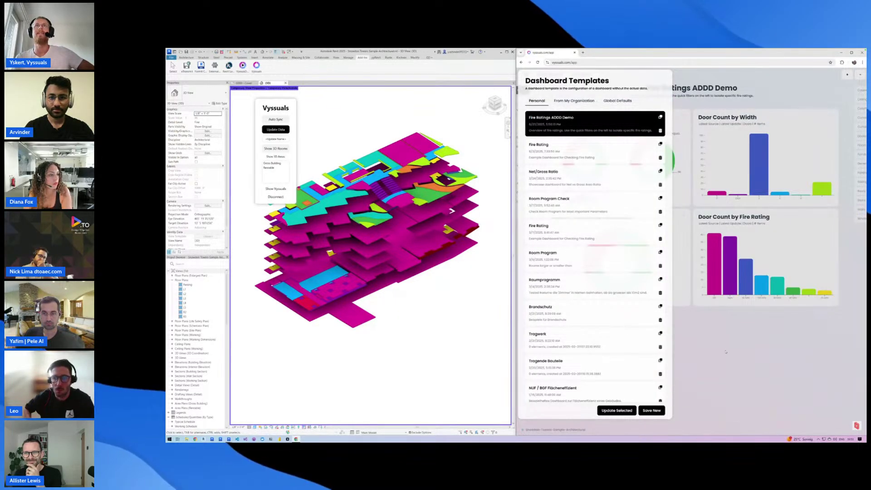
click(719, 333)
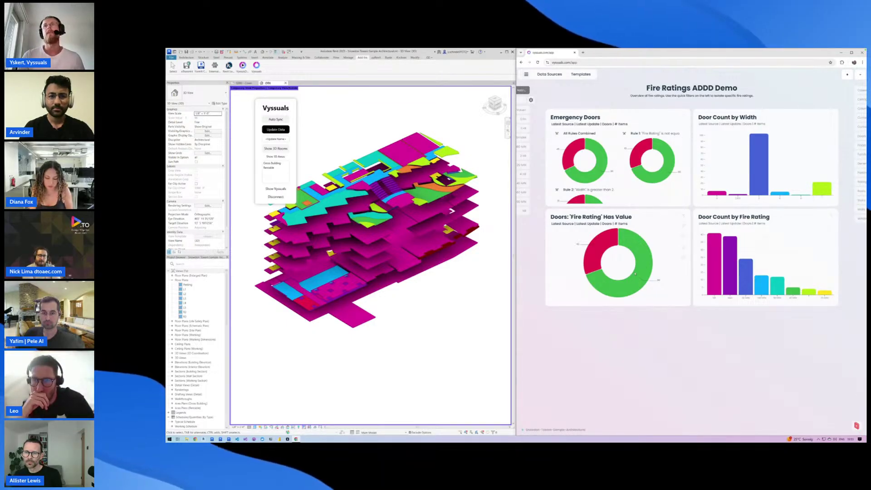
Review the categories and the rules to test of the "Doors: 'Fire Rating' Has Value" chart, and close its editor.
click(647, 221)
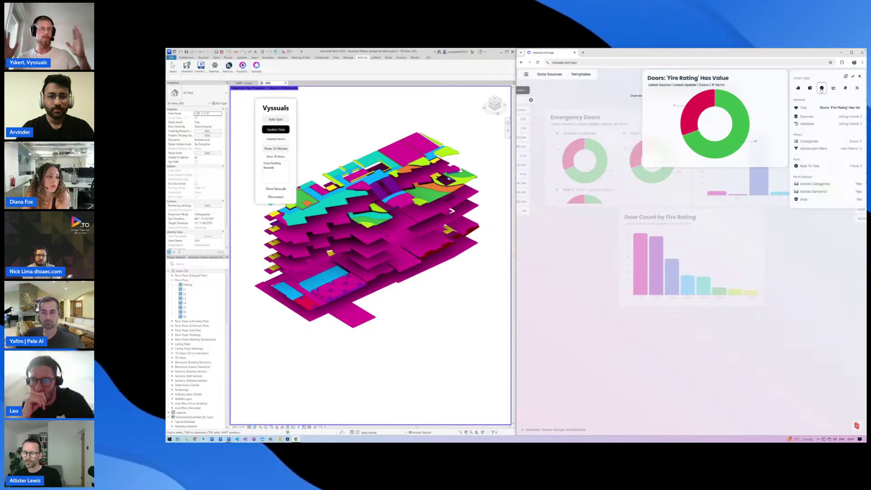
click(851, 142)
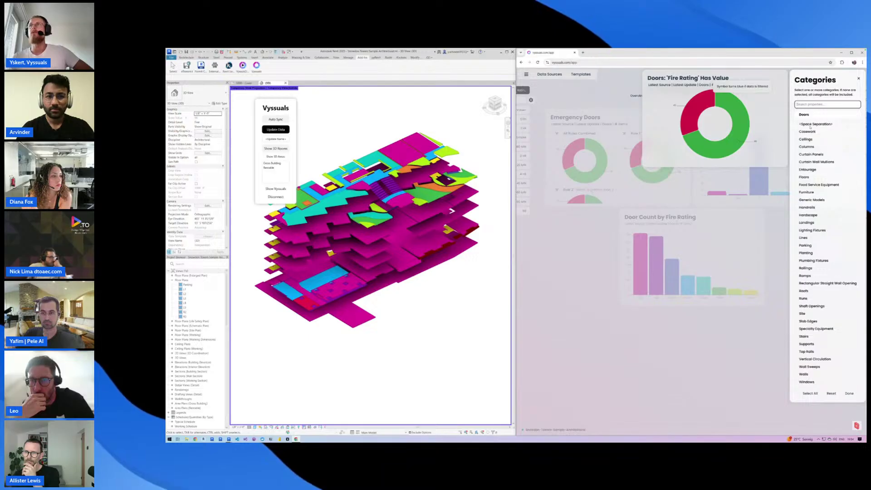
click(858, 79)
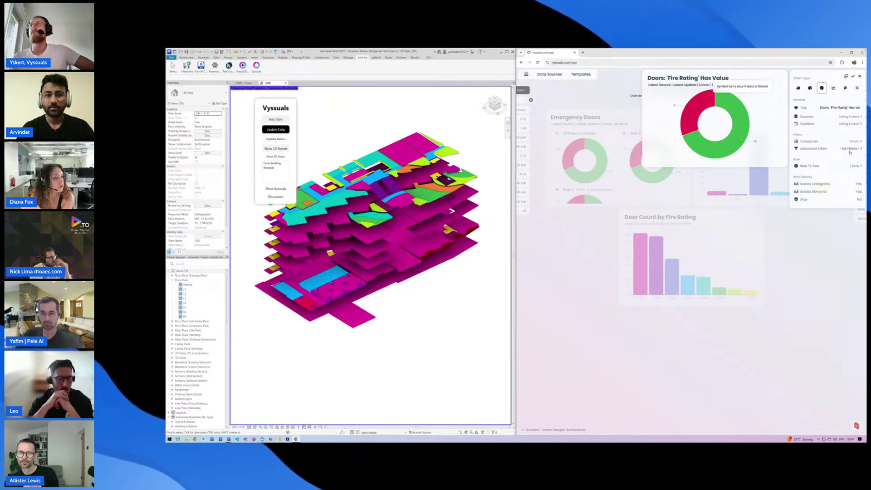
click(854, 165)
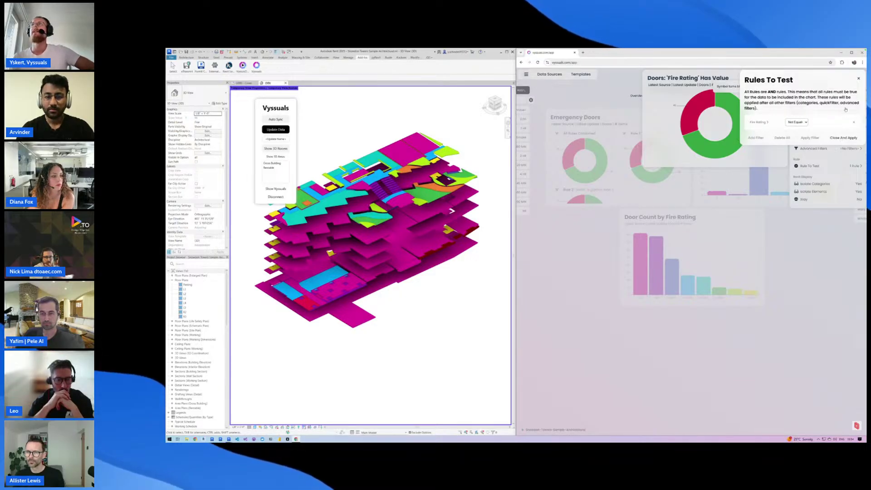
click(857, 80)
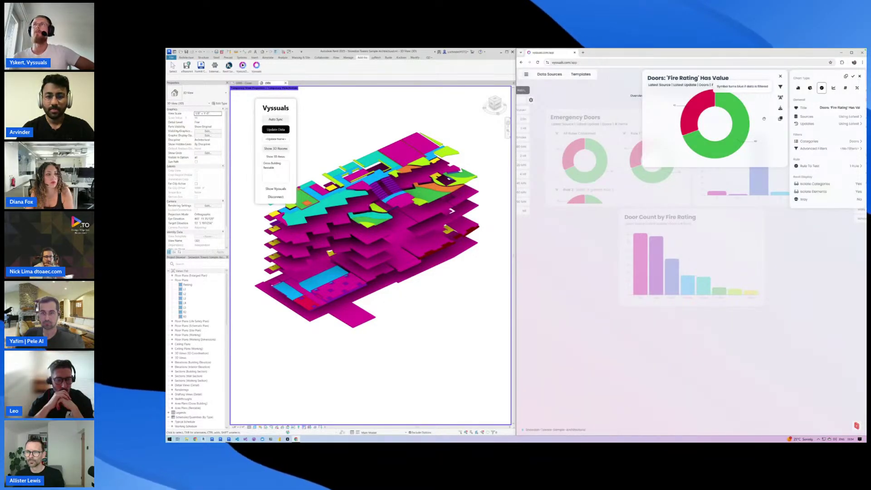
click(780, 76)
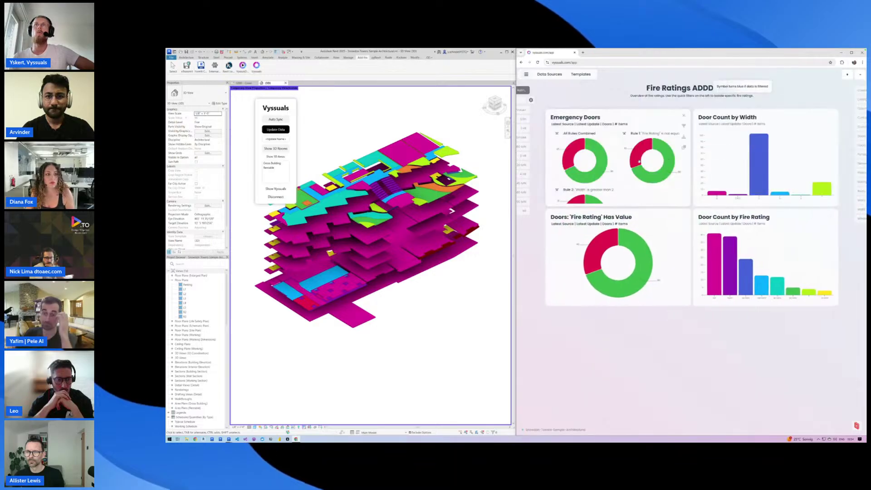
Colour the Revit doors by the Emergency Doors chart's combined rules and by its Rule 1 on fire rating.
click(626, 117)
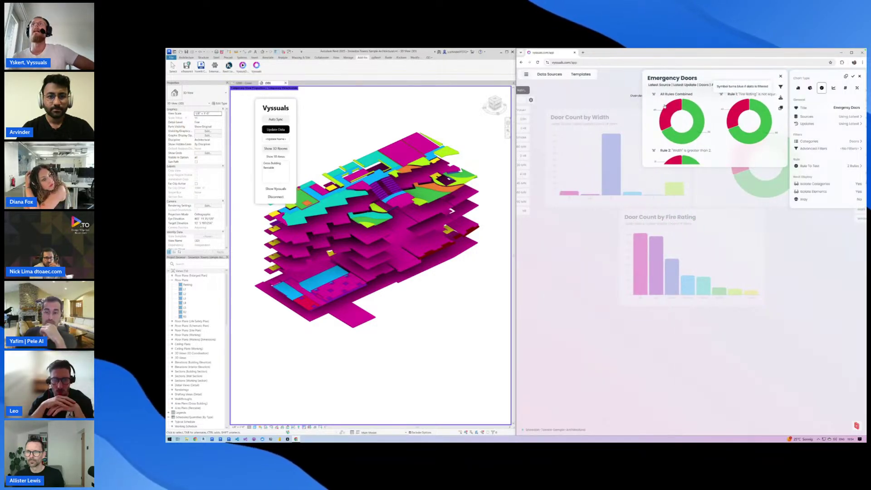
click(680, 94)
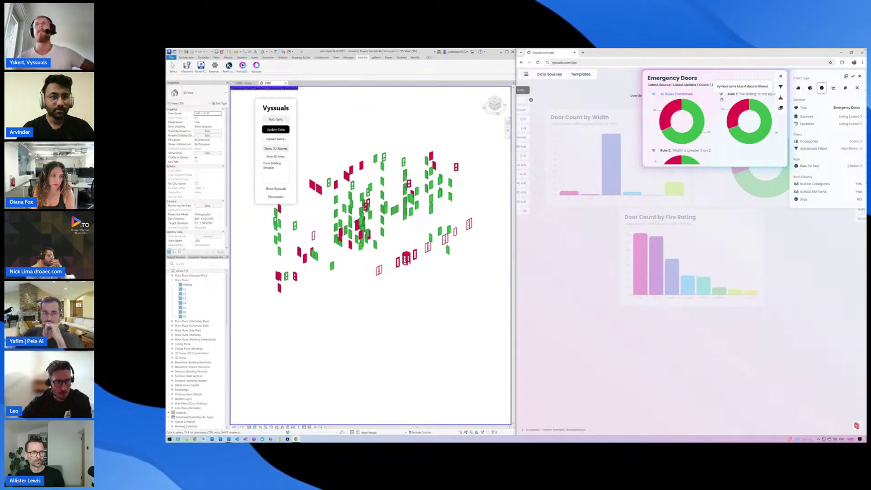
key(Escape)
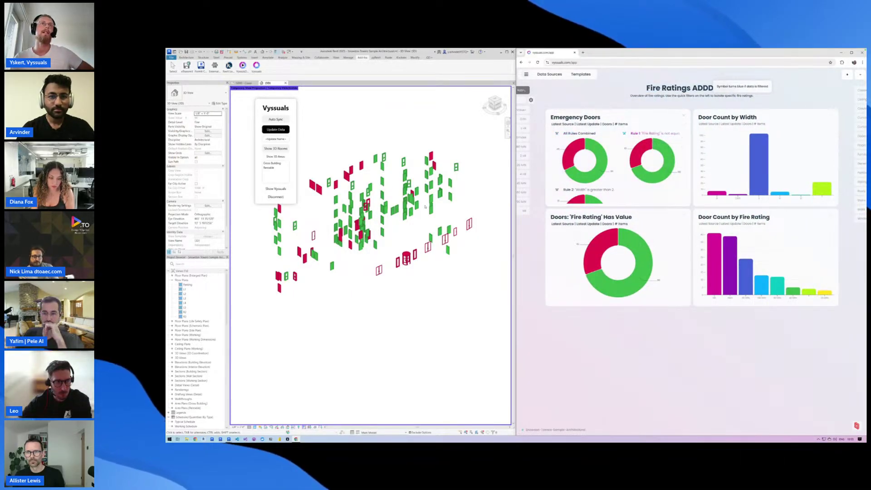
Colour the Revit doors by Rule 2 on "Width" in the Emergency Doors chart, and look at the enlarged chart.
scroll(557, 181, down, 1)
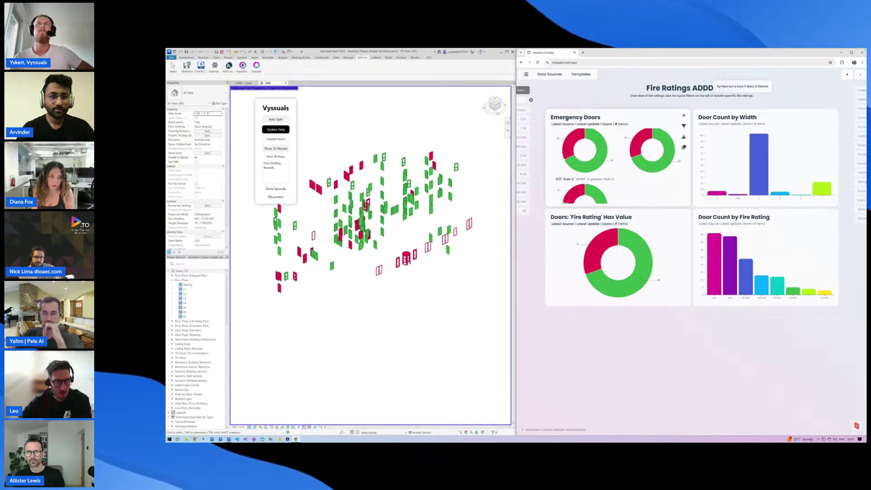
click(557, 180)
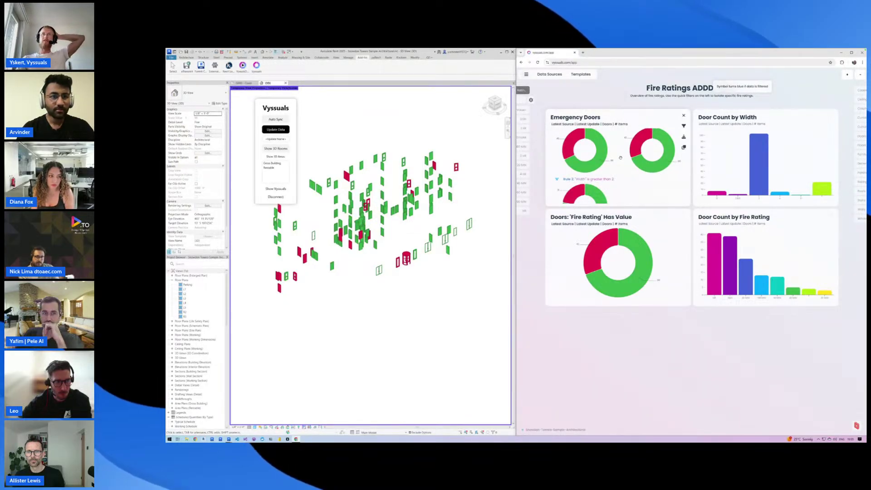
click(633, 116)
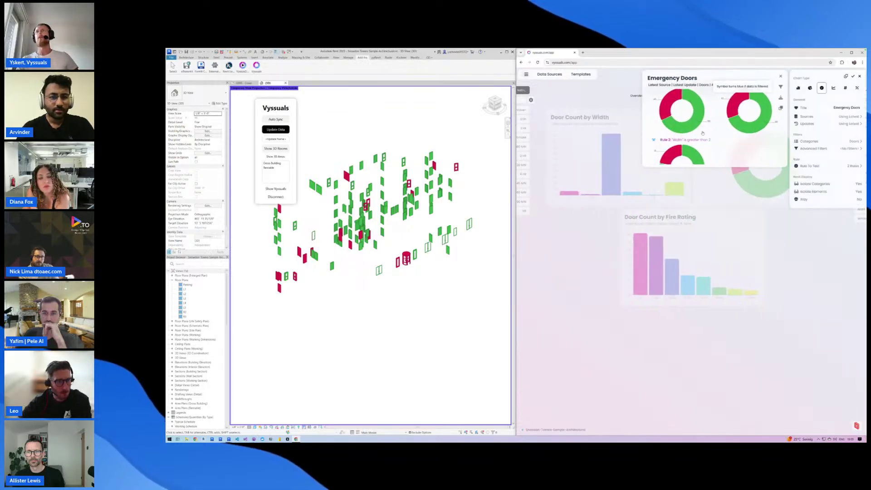
click(780, 76)
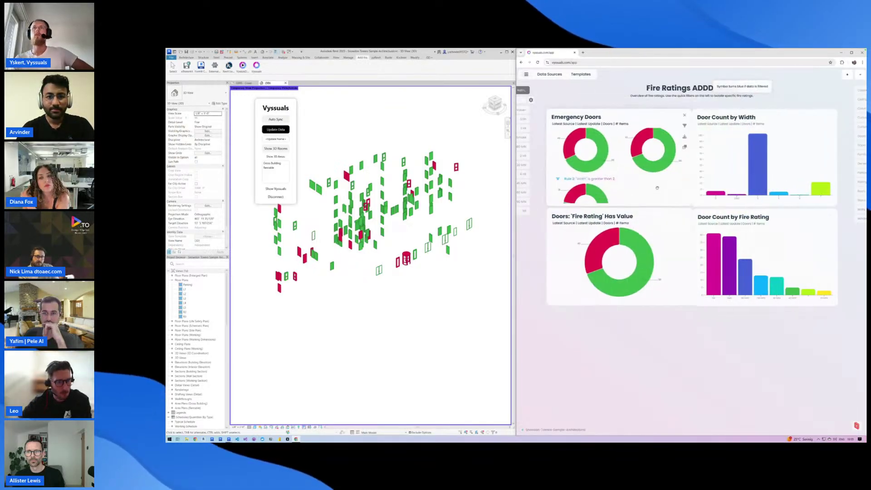
Add a second test rule with the Regex Contains condition to the "Doors: 'Fire Rating' Has Value" chart.
click(643, 220)
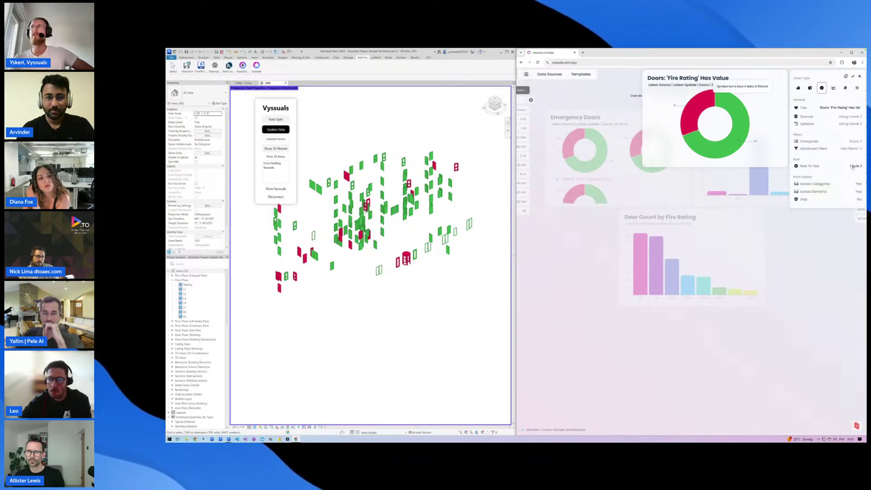
click(853, 166)
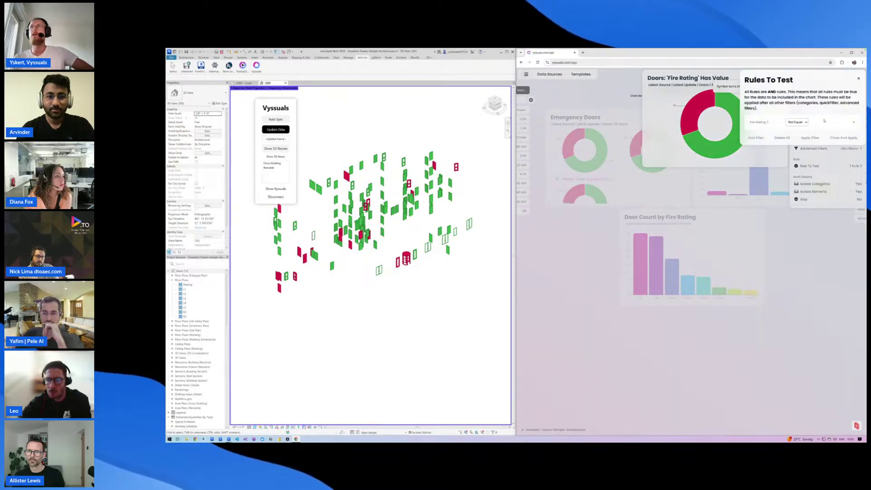
click(754, 138)
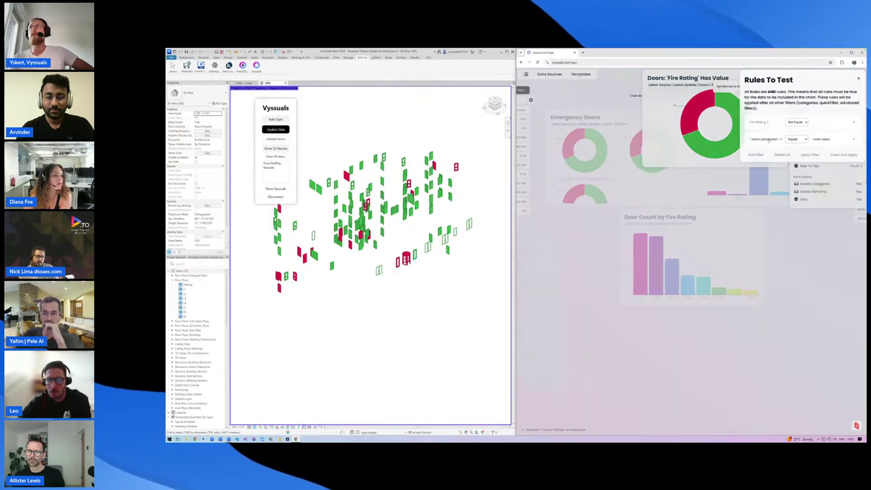
click(801, 139)
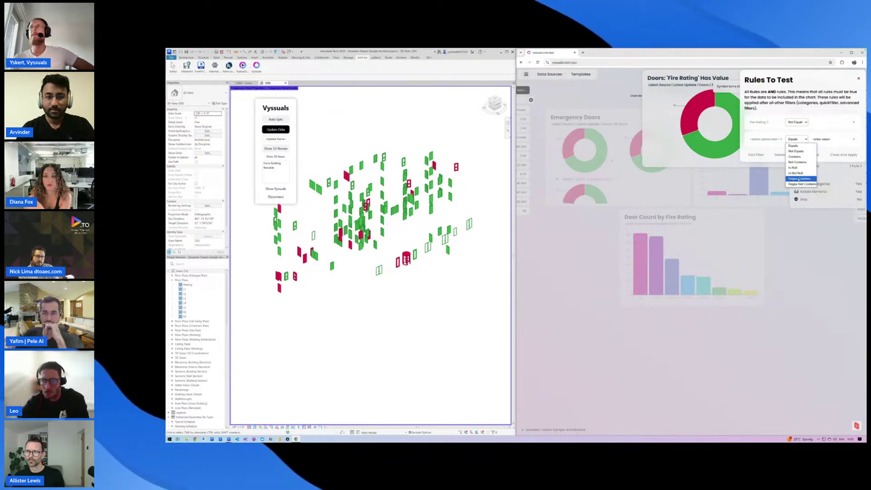
click(799, 178)
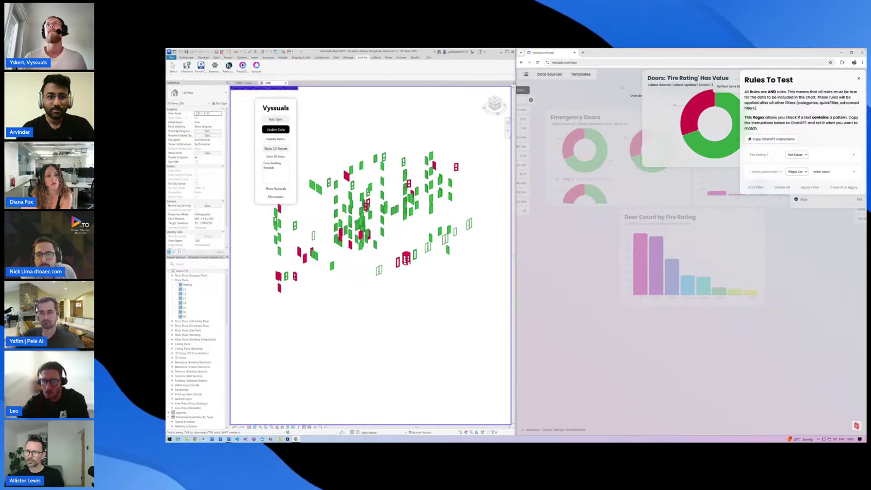
Copy the ChatGPT instructions for the regex rule, and close the chart editor without applying the rule.
click(771, 139)
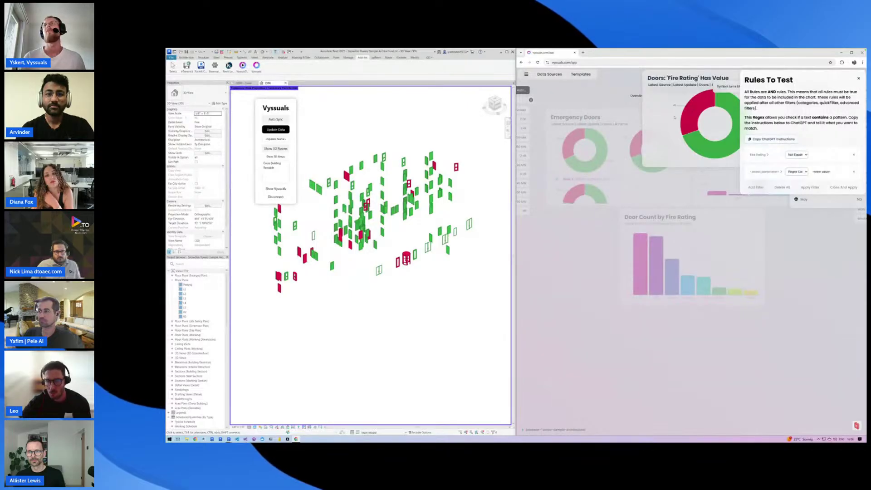
click(837, 170)
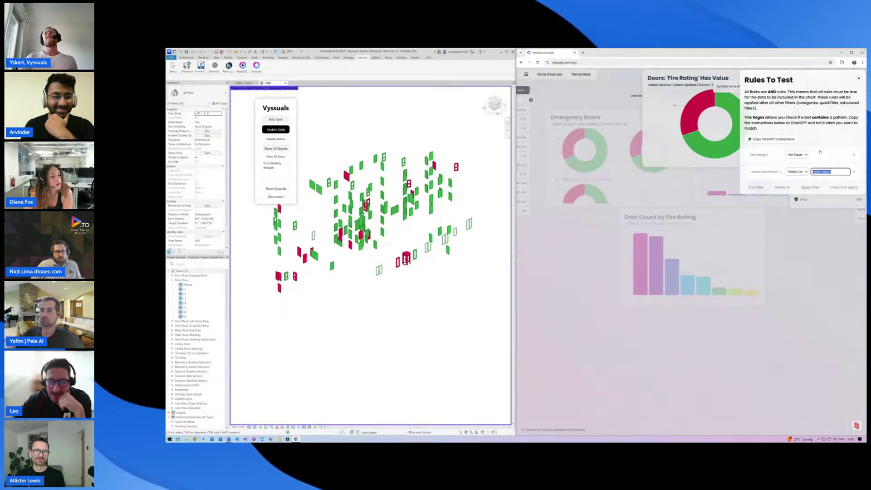
click(858, 79)
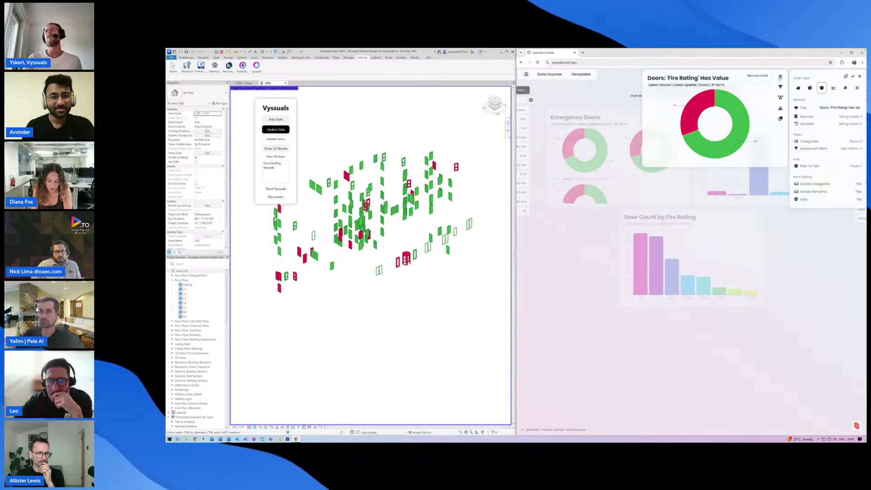
click(779, 77)
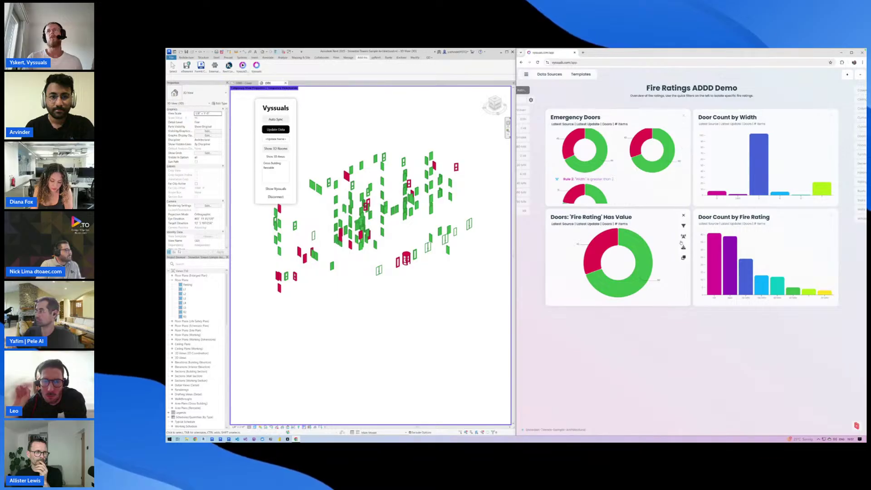
Colour the Revit doors by the "Doors: 'Fire Rating' Has Value" chart, and restore the model's original display.
click(682, 237)
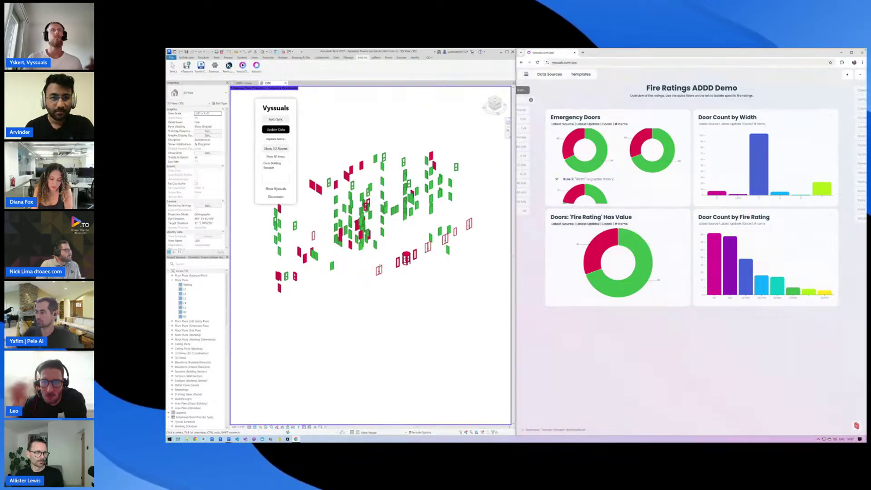
key(ctrl+z)
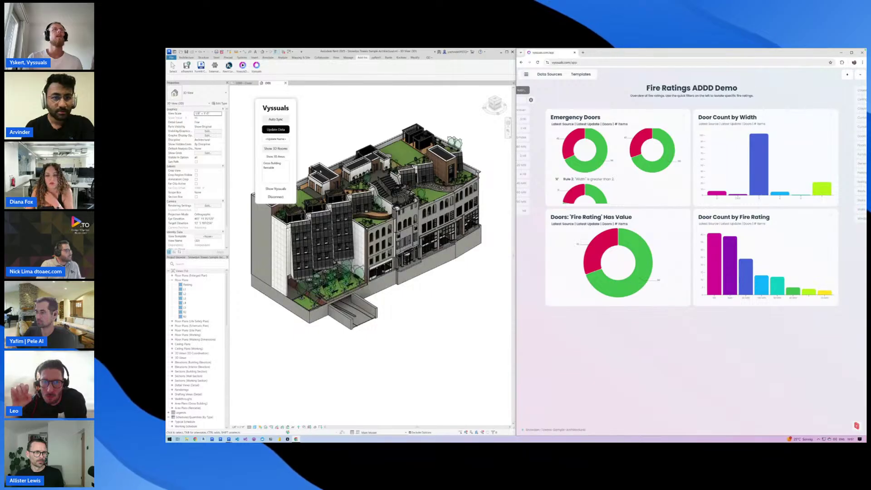
Show the rooms as 3D volumes in the Revit model and send the updated data to the dashboard.
click(273, 149)
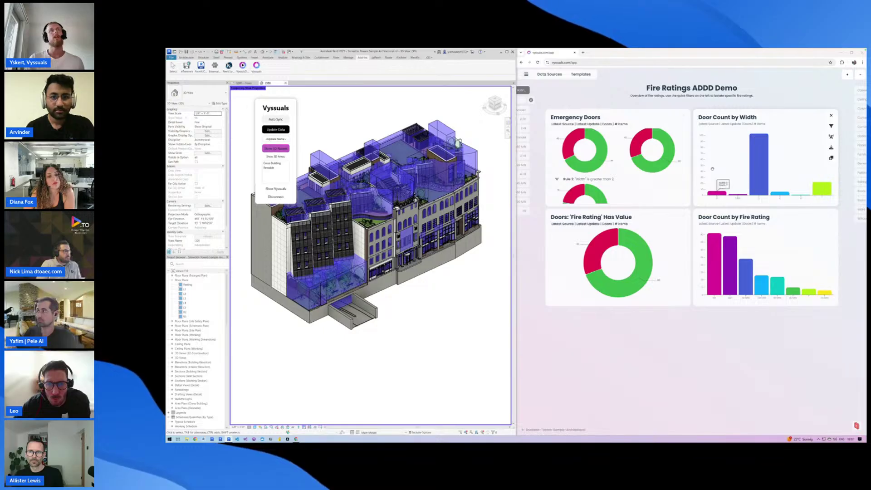
mouse_move(851, 135)
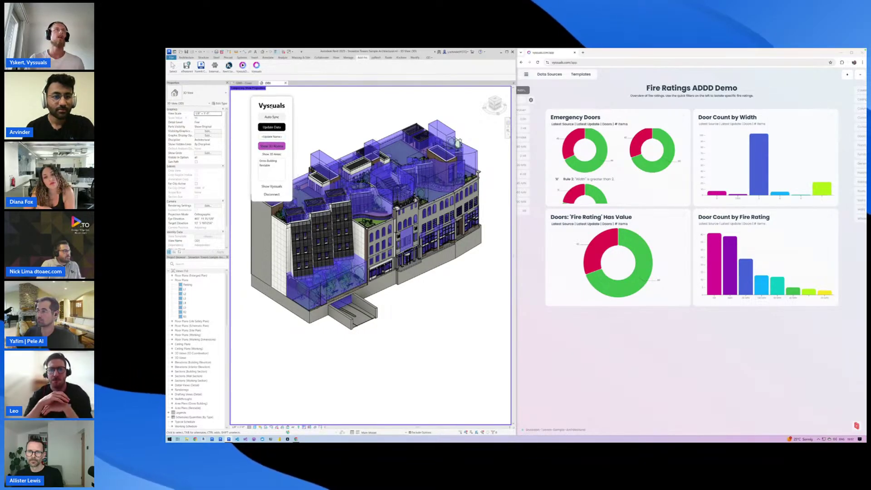
drag(275, 109, 271, 106)
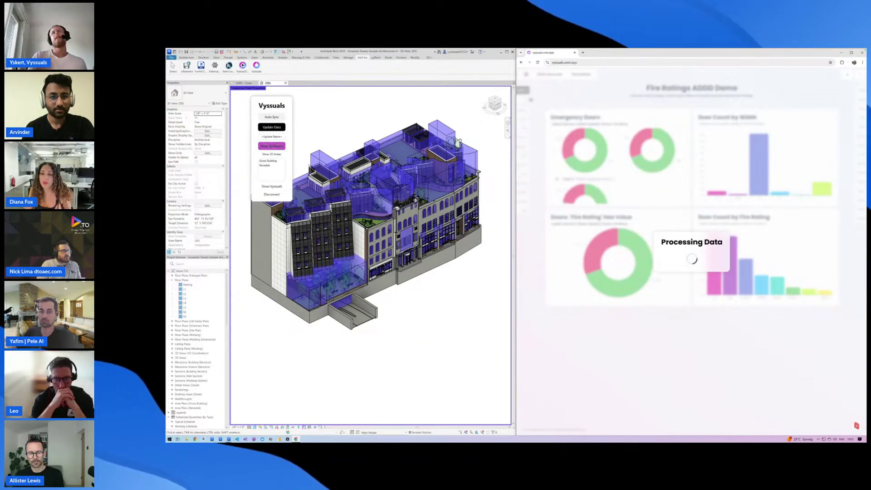
Add the "Room Area by Level" chart from the Rooms category to the dashboard and colour the 3D rooms by it.
mouse_move(847, 155)
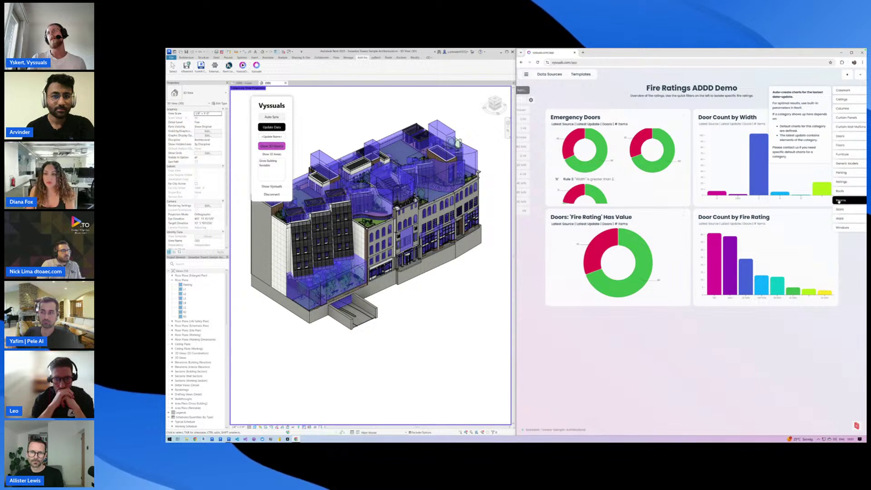
click(851, 201)
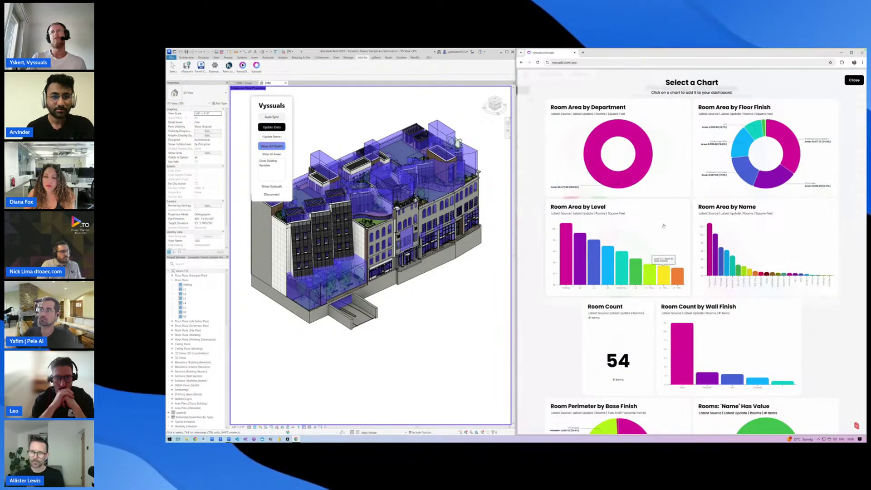
click(647, 212)
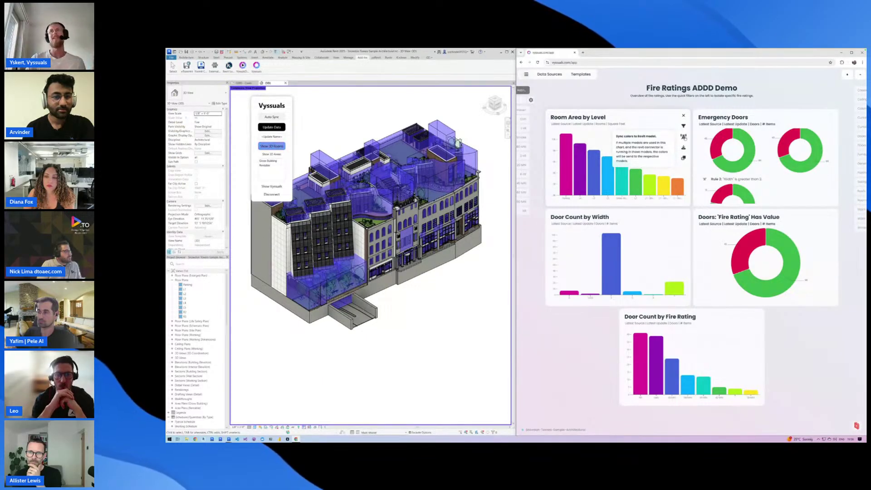
click(684, 137)
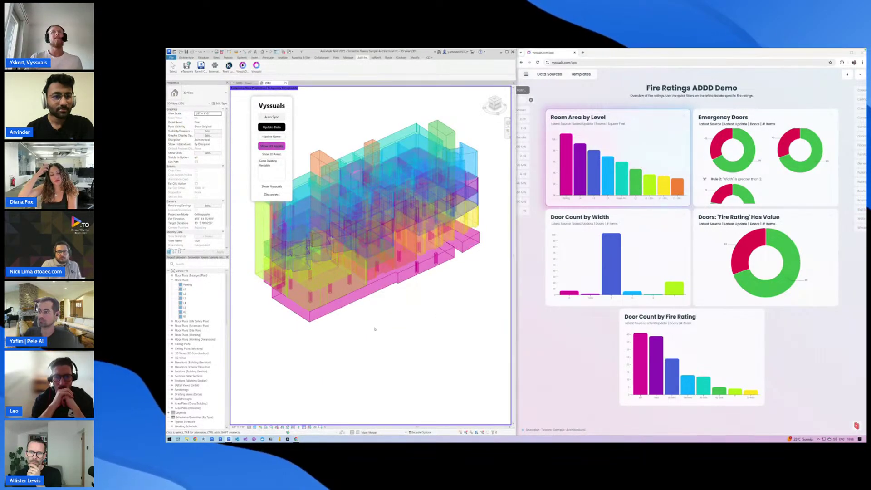
Examine the level-coloured 3D rooms from other angles, closing the visibility overrides unchanged and cancelling the save reminder.
shift+middle_drag(432, 314, 399, 361)
key(v)
key(v)
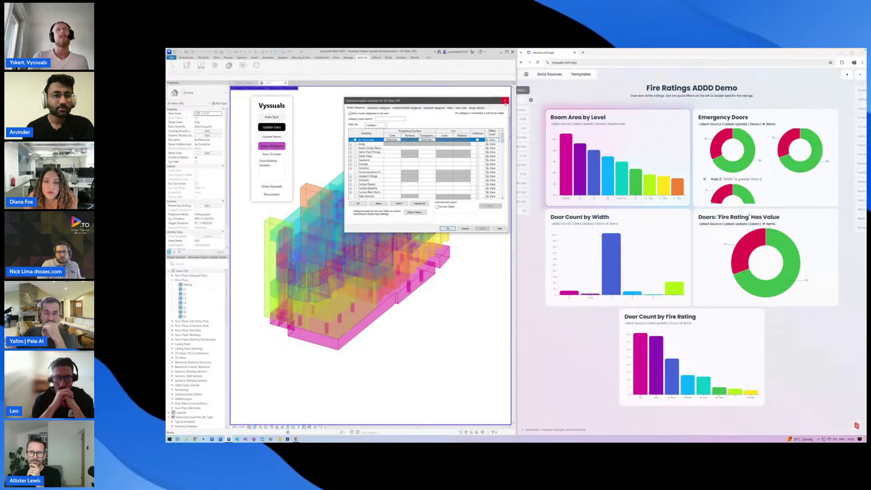
key(Return)
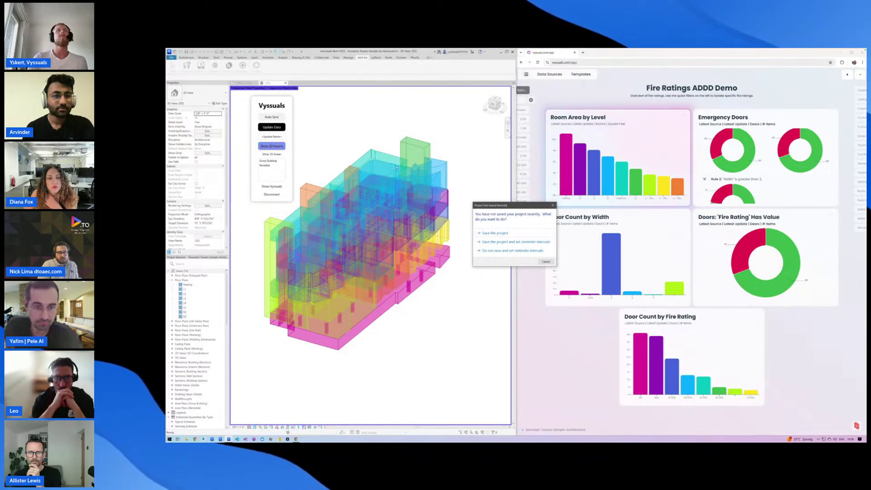
key(Escape)
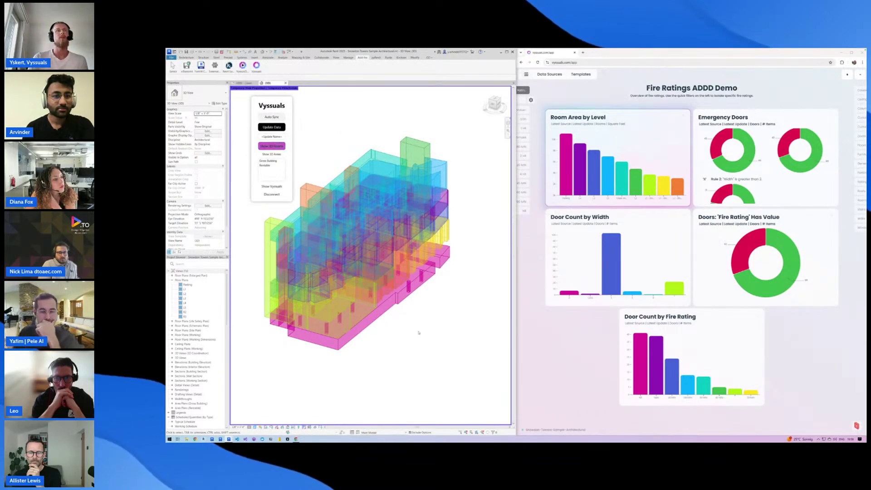
shift+middle_drag(471, 257, 415, 345)
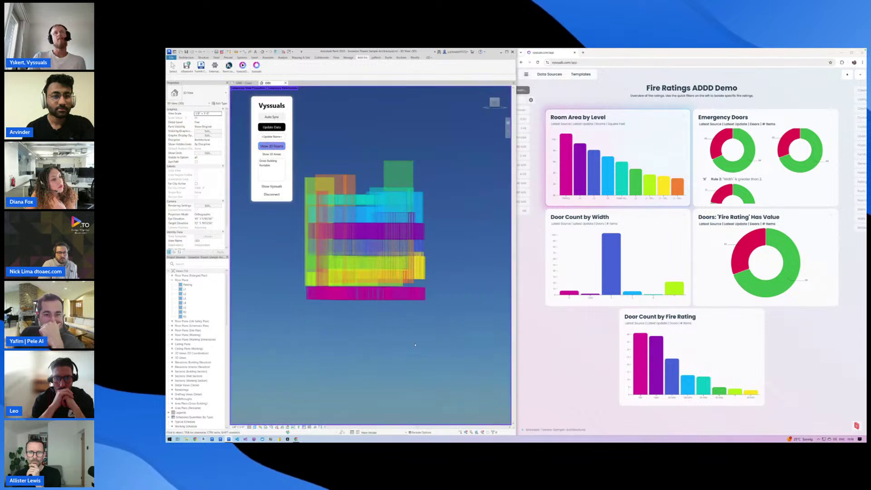
Select the Parking level's 3D rooms through the "Room Area by Level" chart, declining selection of the underlying rooms.
shift+middle_drag(429, 245, 431, 170)
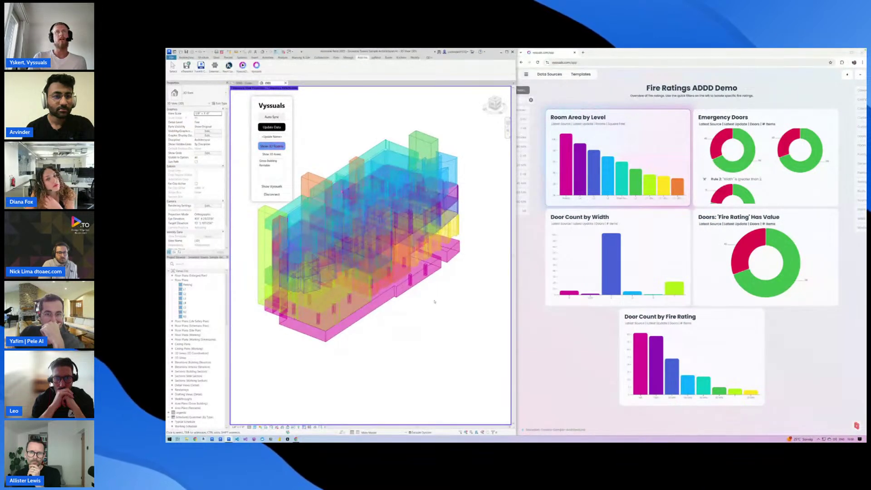
click(569, 138)
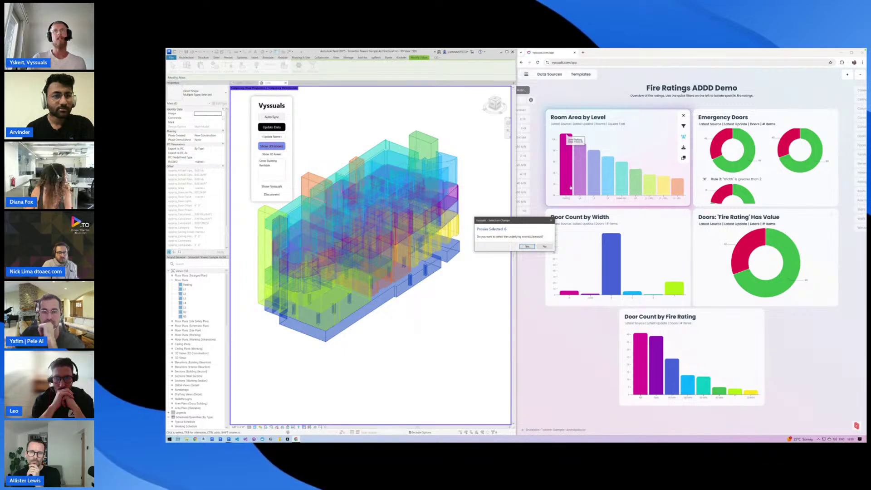
click(544, 247)
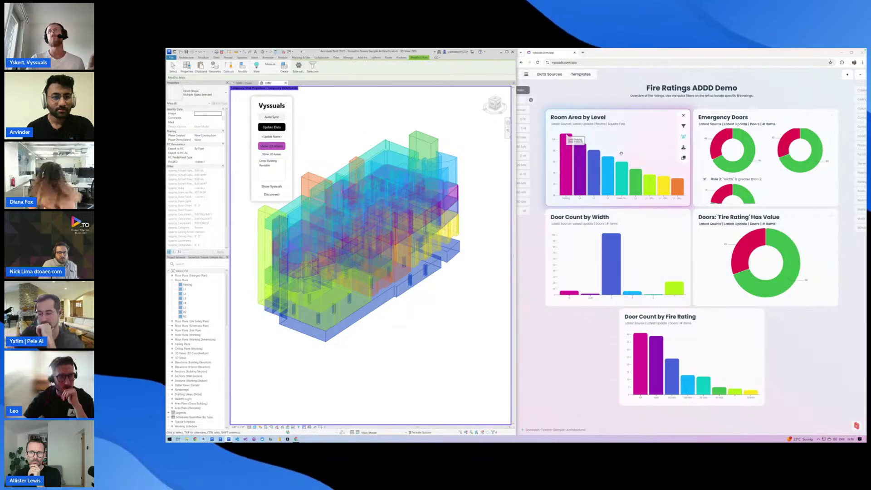
Add the "Room Area by Name" chart from the Rooms category, colour the 3D rooms by it and clear the selection.
mouse_move(850, 224)
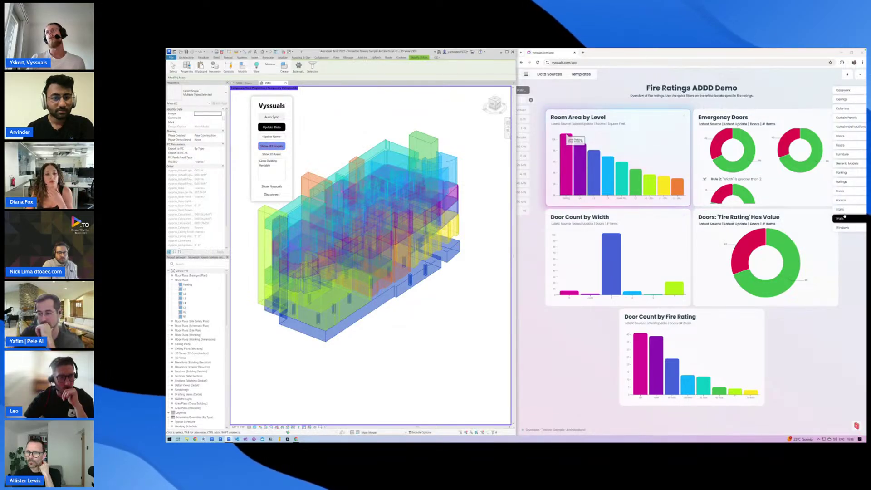
click(841, 202)
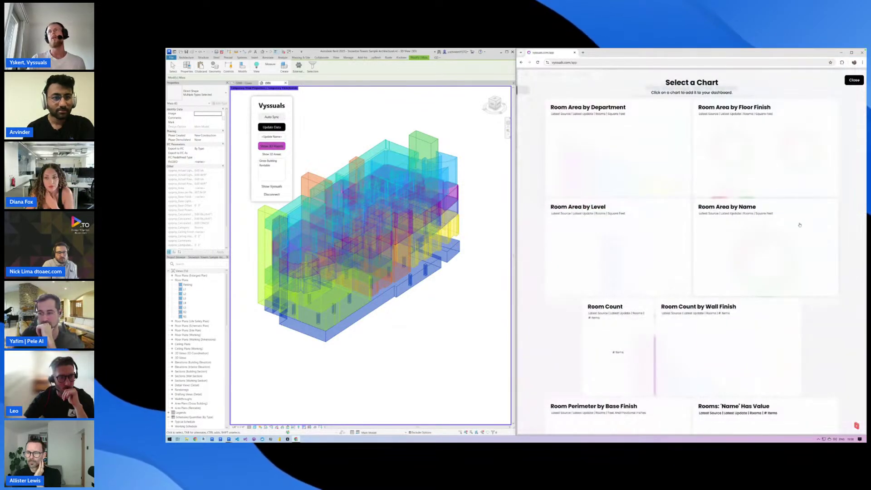
click(793, 211)
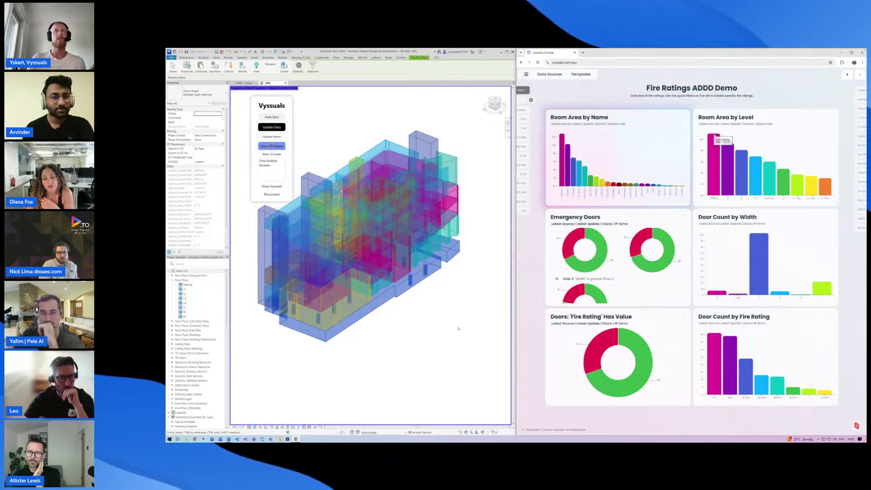
click(389, 331)
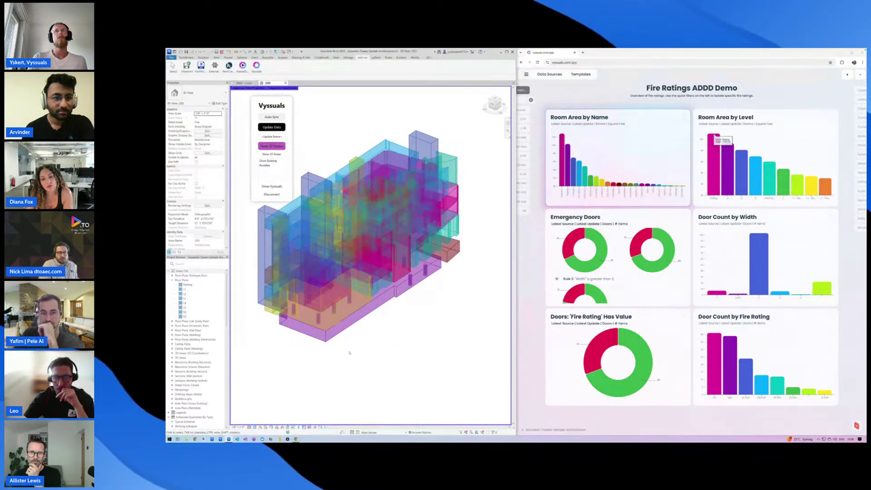
Select the 3D room represented by the yellow bar in the "Room Area by Name" chart, declining selection of the underlying room.
middle_drag(414, 323, 432, 320)
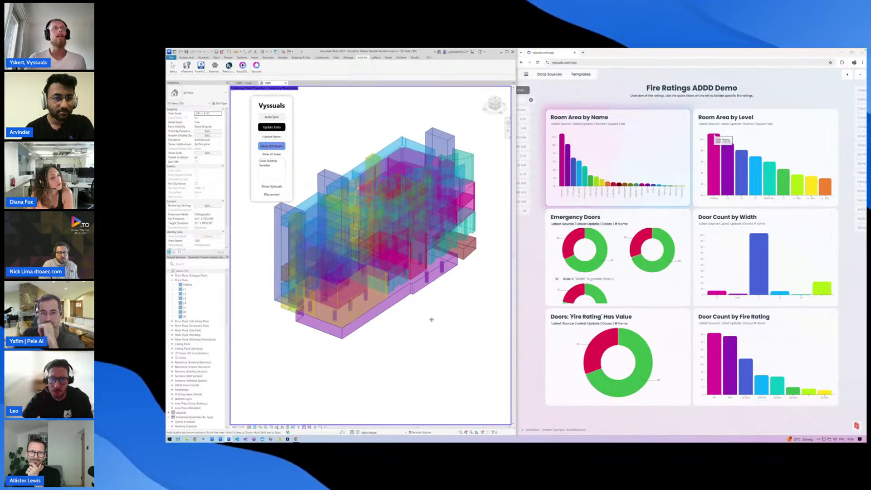
scroll(411, 340, up, 6)
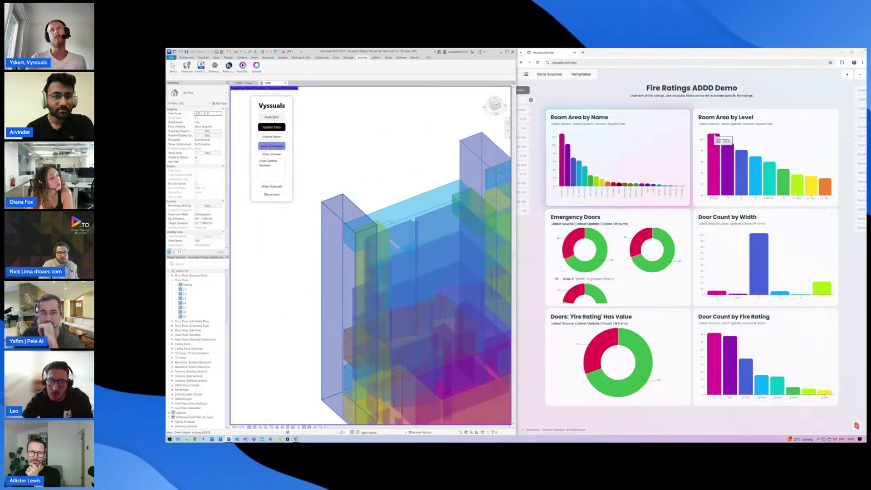
middle_drag(341, 197, 329, 166)
click(602, 183)
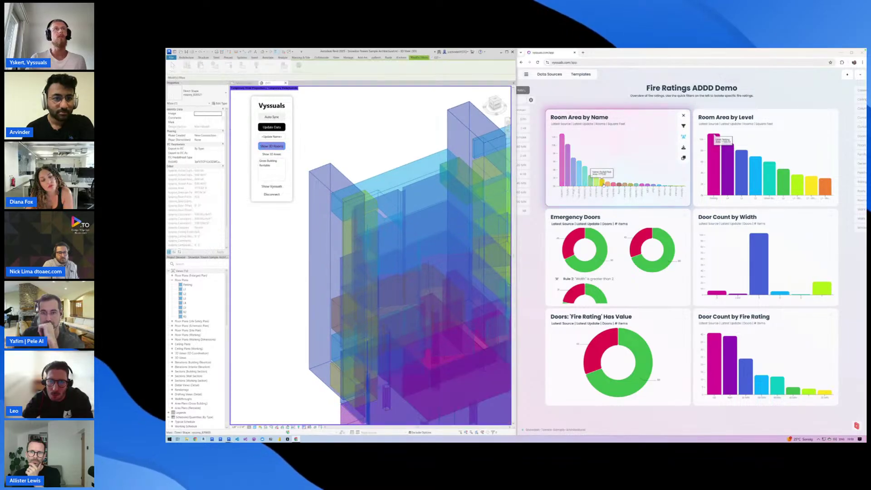
click(544, 247)
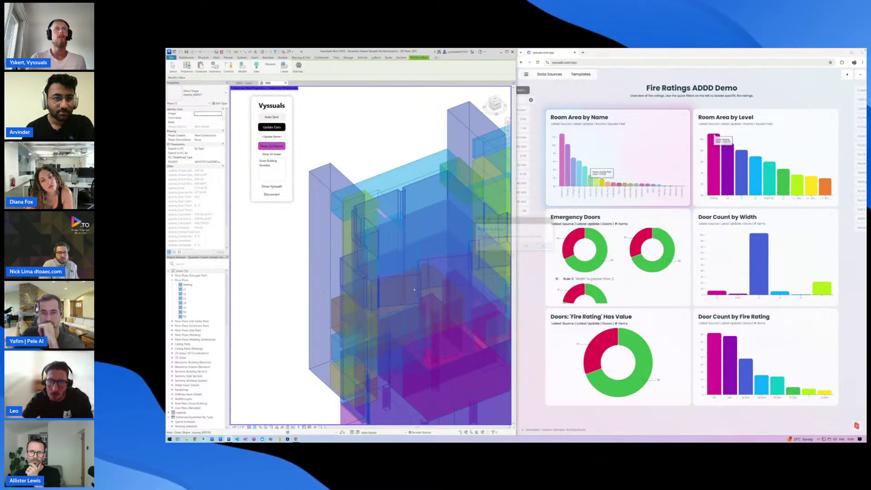
Locate the yellow bar's room volume inside the transparent 3D model from other angles and up close, and clear the selection.
middle_drag(363, 394, 455, 283)
scroll(363, 299, up, 4)
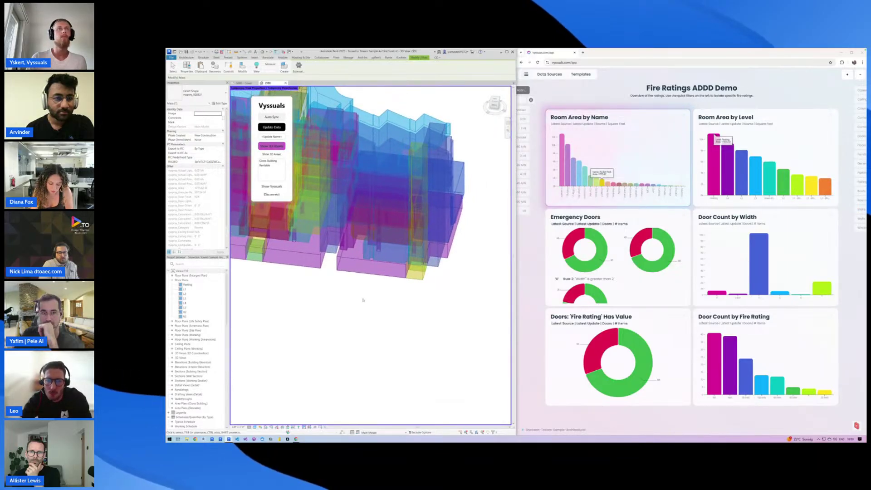
click(457, 356)
click(602, 184)
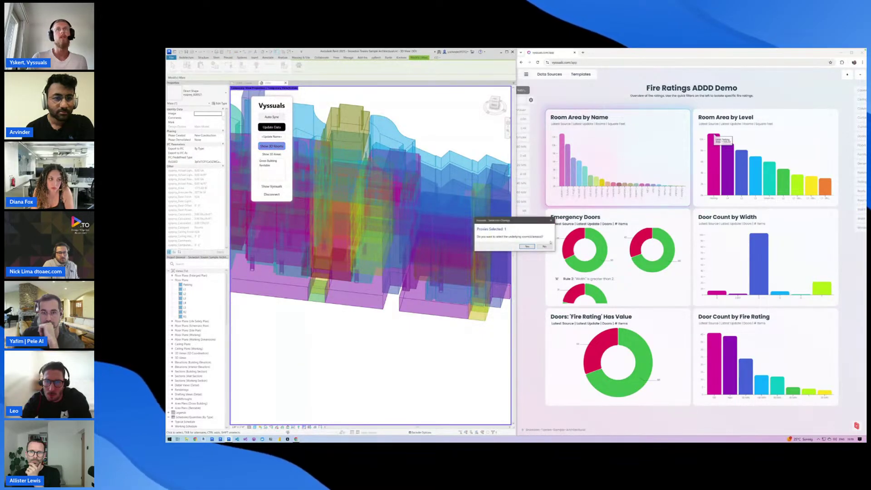
click(527, 245)
shift+middle_drag(328, 318, 312, 321)
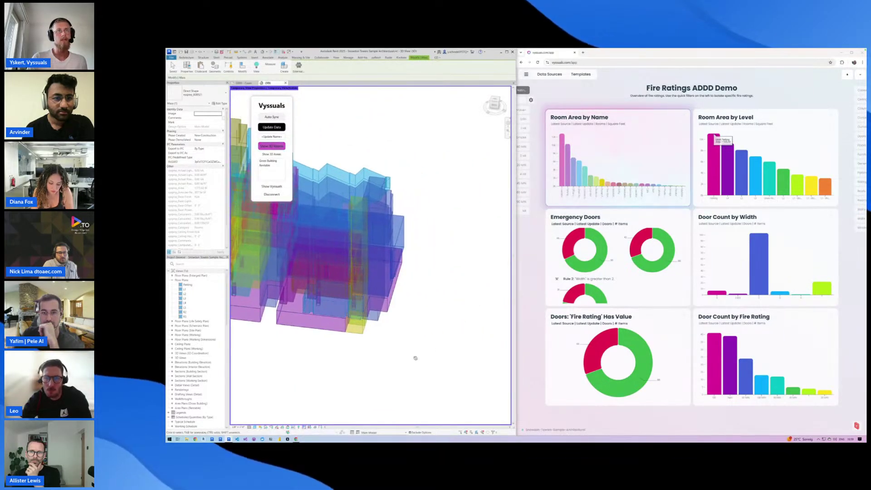
shift+middle_drag(414, 355, 360, 338)
scroll(351, 255, up, 6)
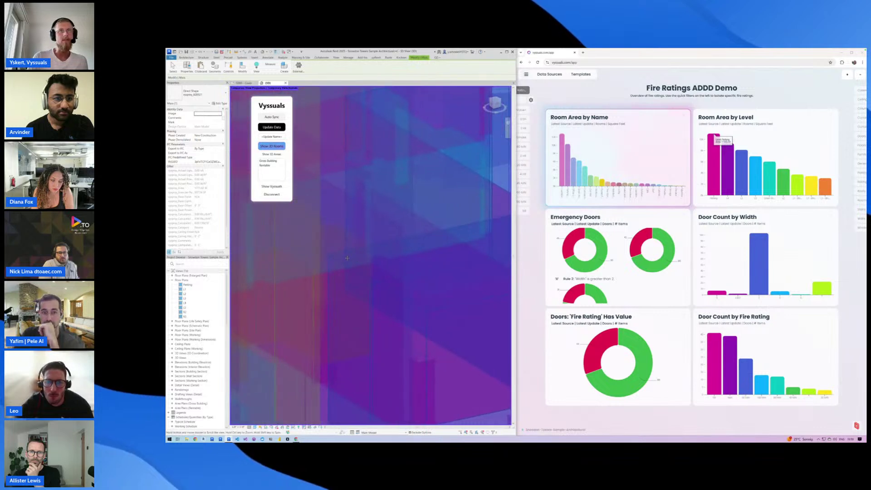
key(Escape)
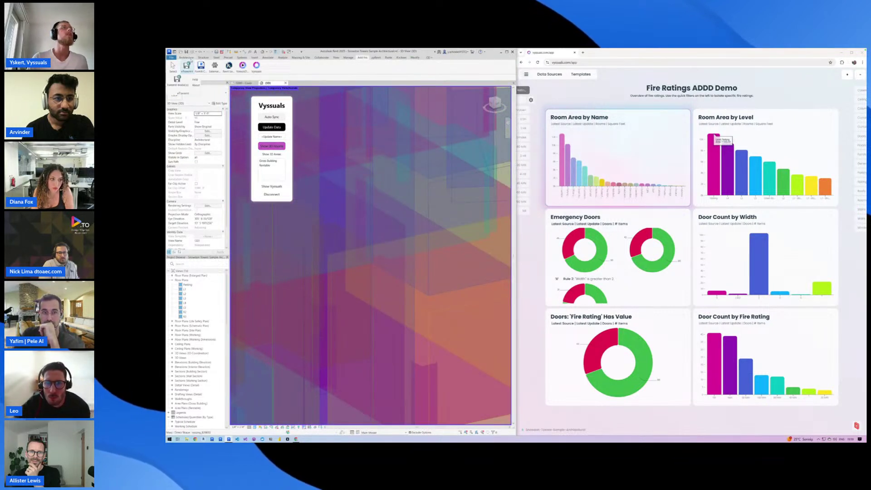
Make the Mass category's Default Form material fully opaque through the project's Object Styles.
click(186, 58)
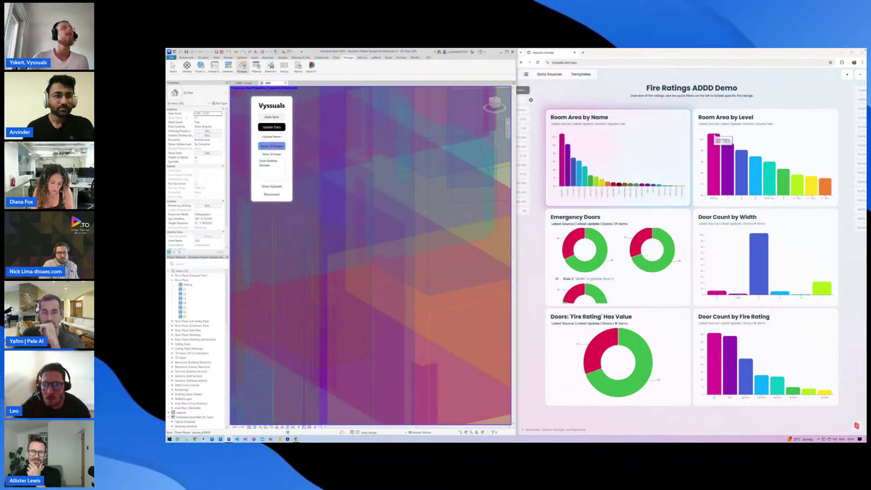
click(349, 57)
click(190, 77)
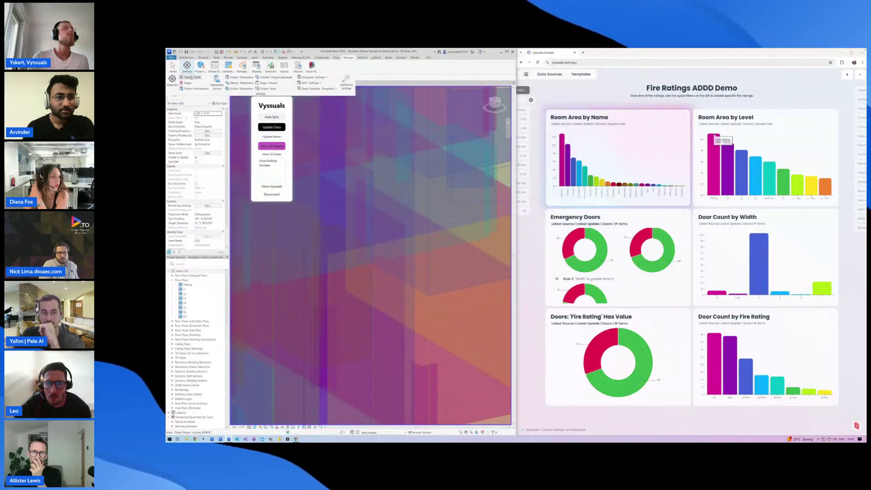
click(281, 247)
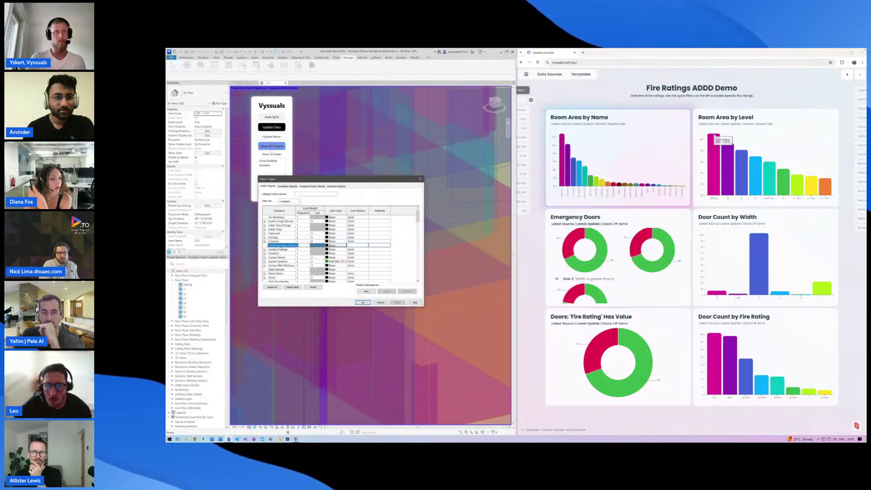
key(m)
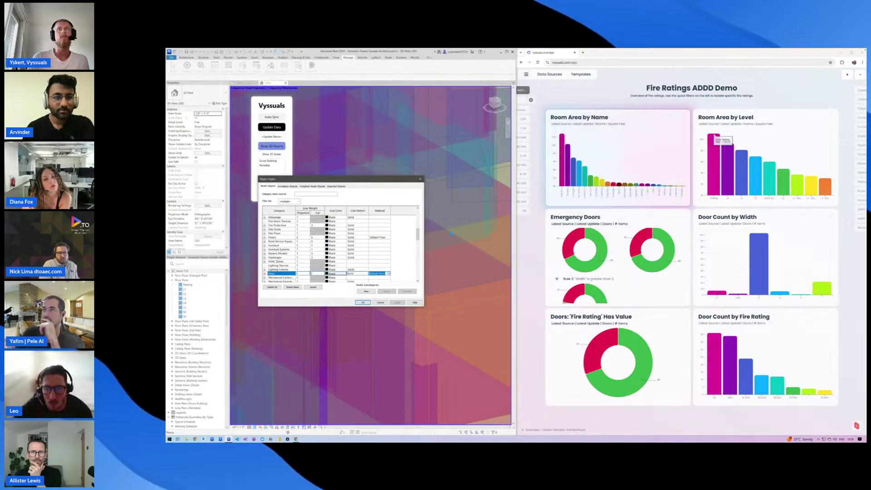
click(388, 272)
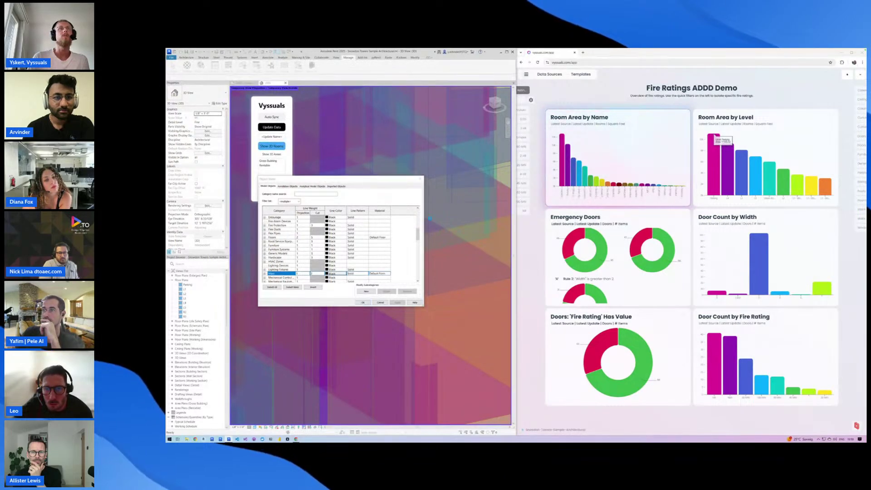
drag(573, 228, 553, 228)
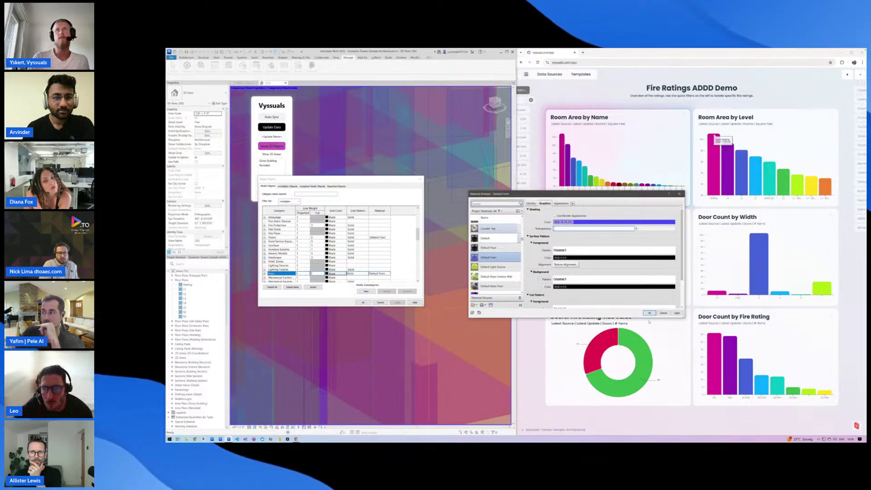
click(649, 313)
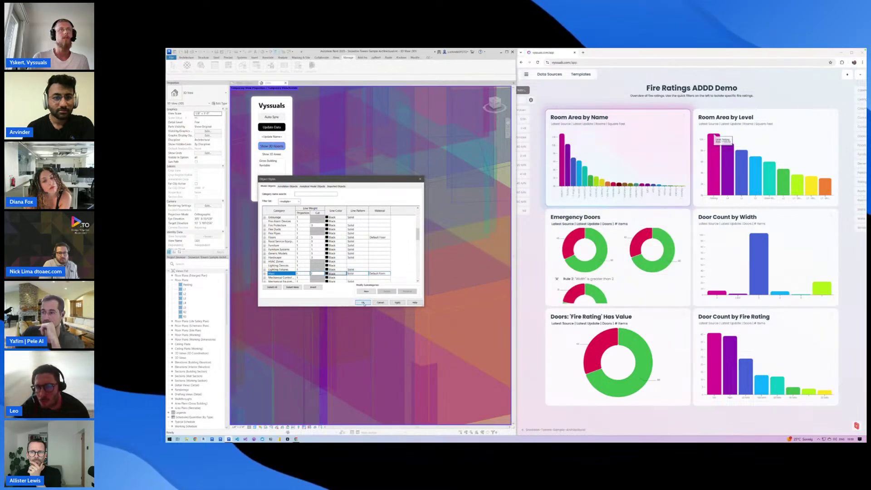
click(363, 303)
Select the large yellow room volume at the building's lower corner and accept selecting its underlying room.
scroll(404, 227, down, 5)
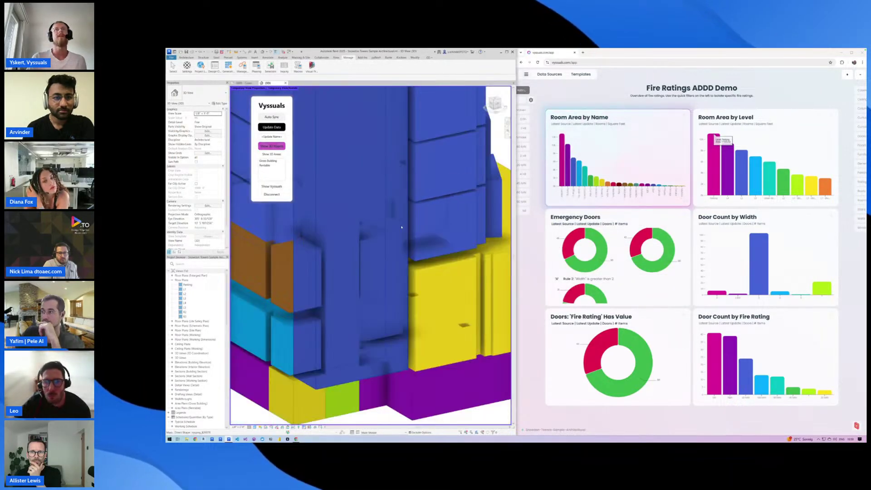
scroll(408, 254, up, 2)
scroll(450, 357, down, 2)
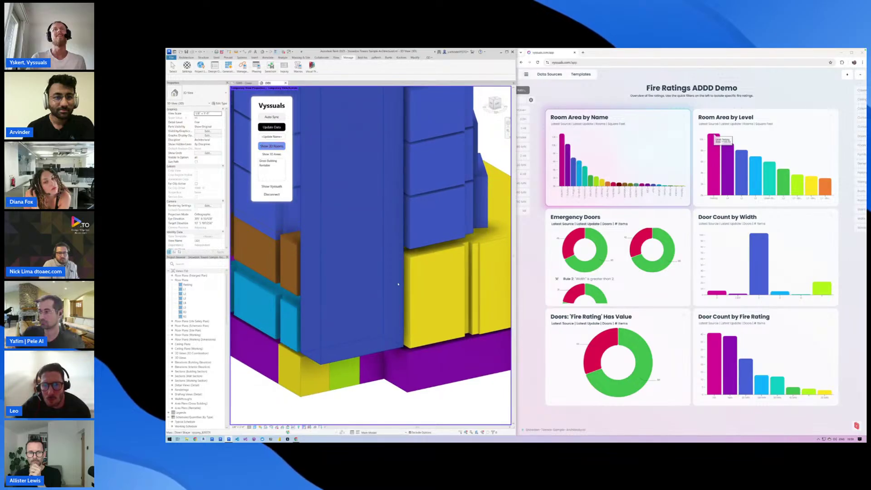
scroll(464, 277, up, 3)
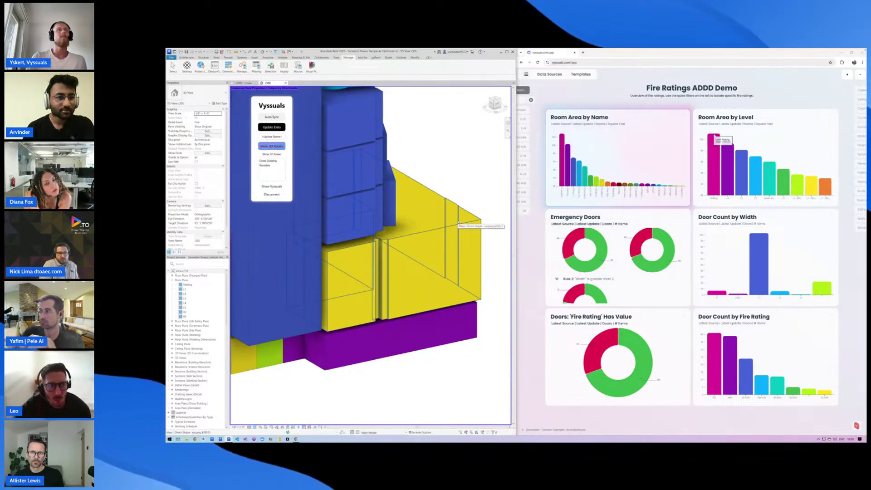
click(458, 222)
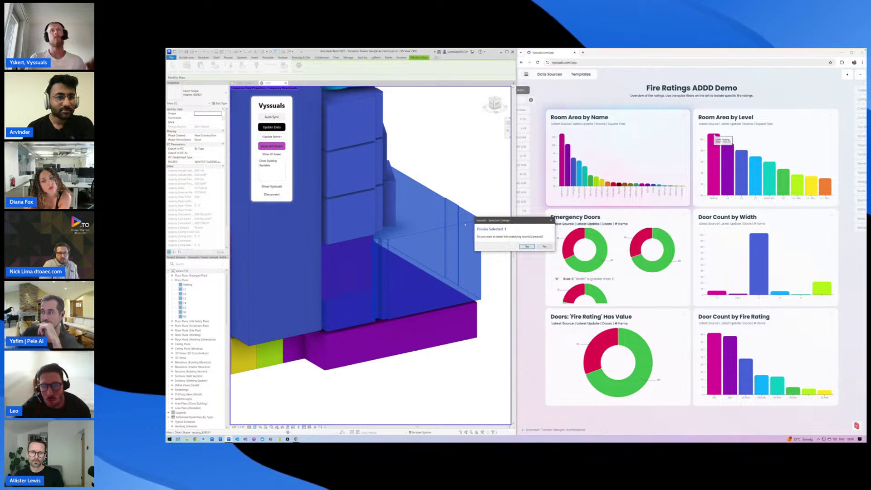
drag(504, 224, 442, 215)
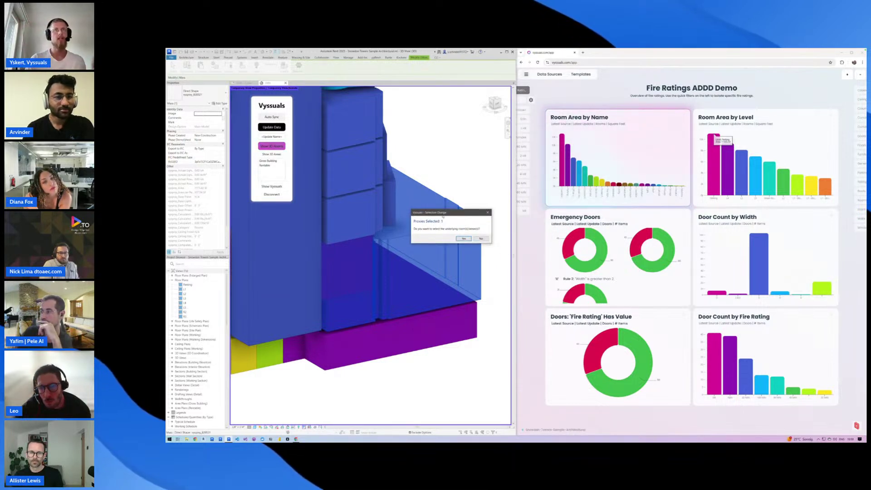
click(463, 239)
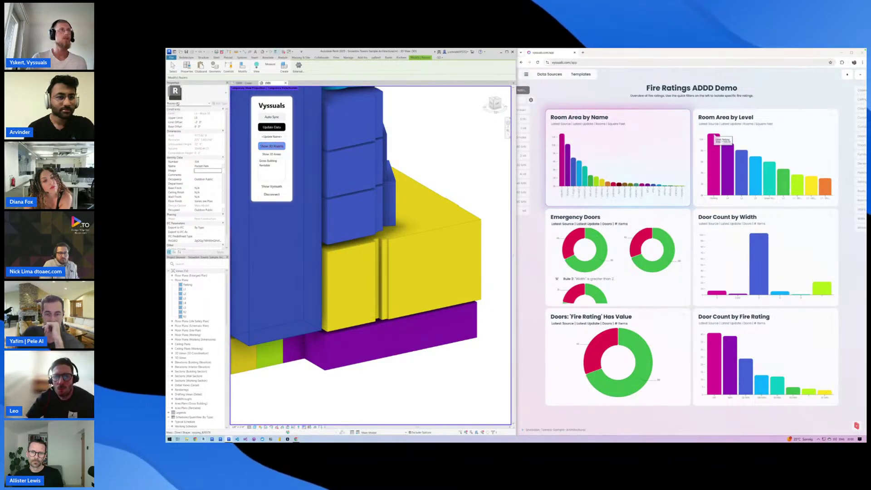
Rename the selected room to ADDD and clear the selection.
click(211, 166)
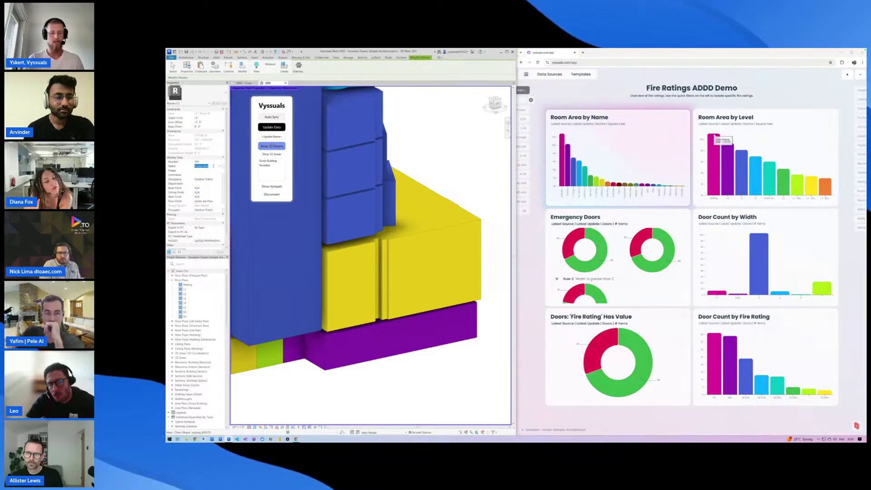
text(ADDD)
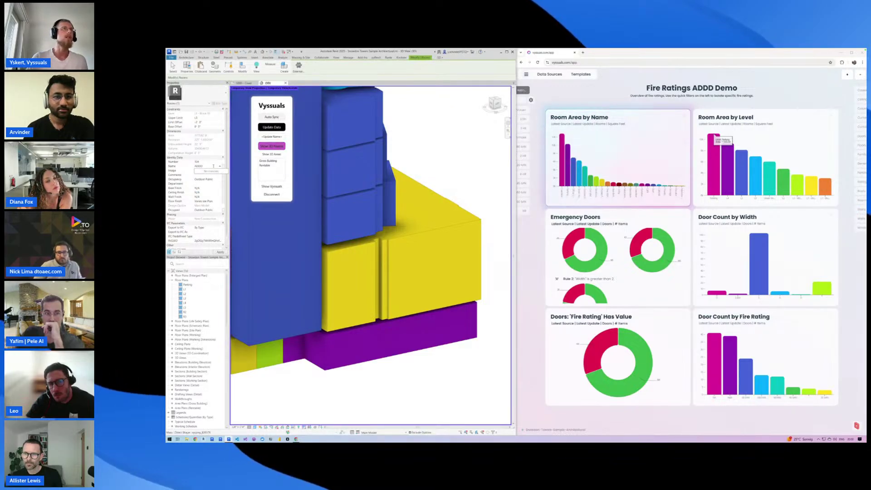
key(Return)
click(499, 410)
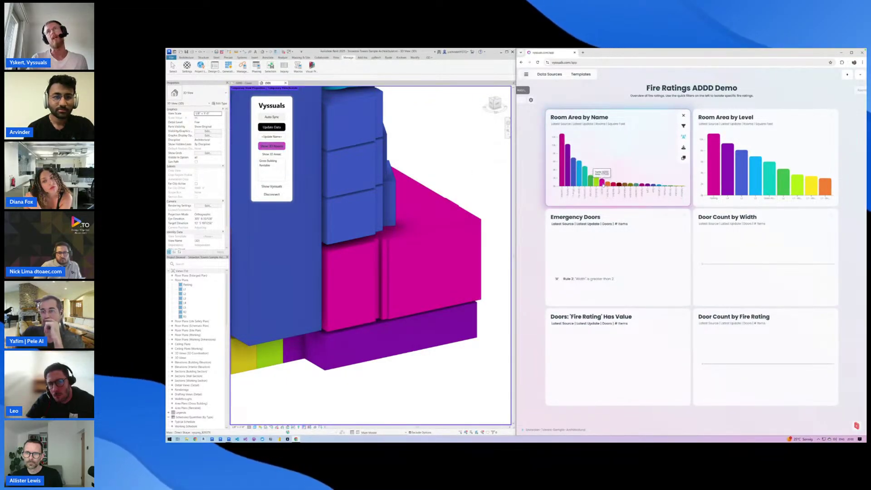
Select the ADDD room's volume through the "Room Area by Name" chart, declining its underlying room, and examine it in the whole building.
click(602, 184)
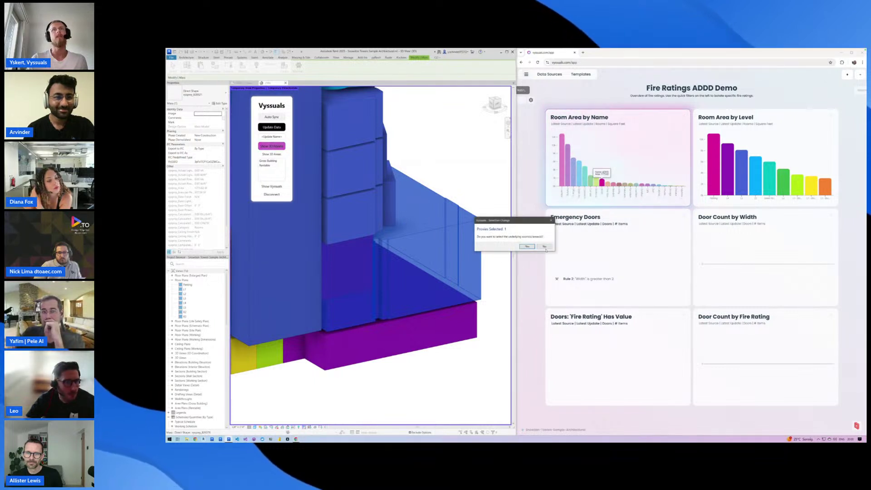
click(545, 248)
scroll(377, 259, down, 5)
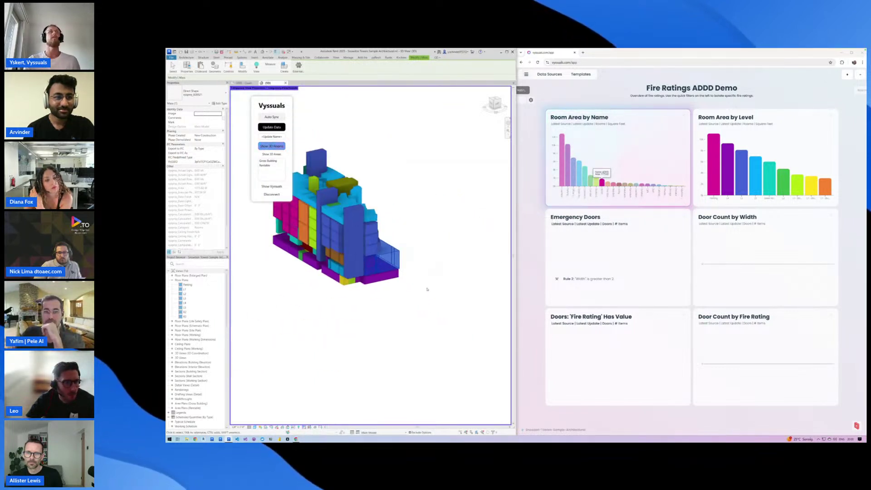
click(427, 289)
shift+middle_drag(427, 290, 407, 303)
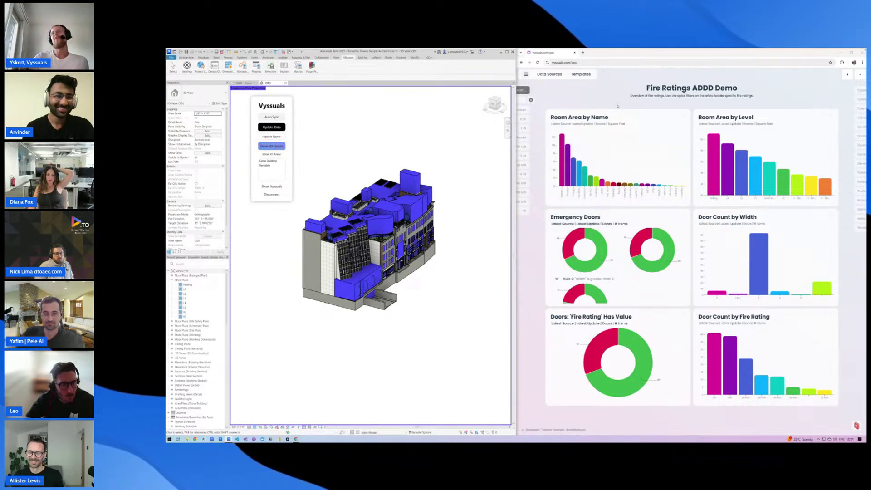
Save the Fire Ratings ADDD Demo dashboard as a new template for the organization and export the dashboard.
click(579, 75)
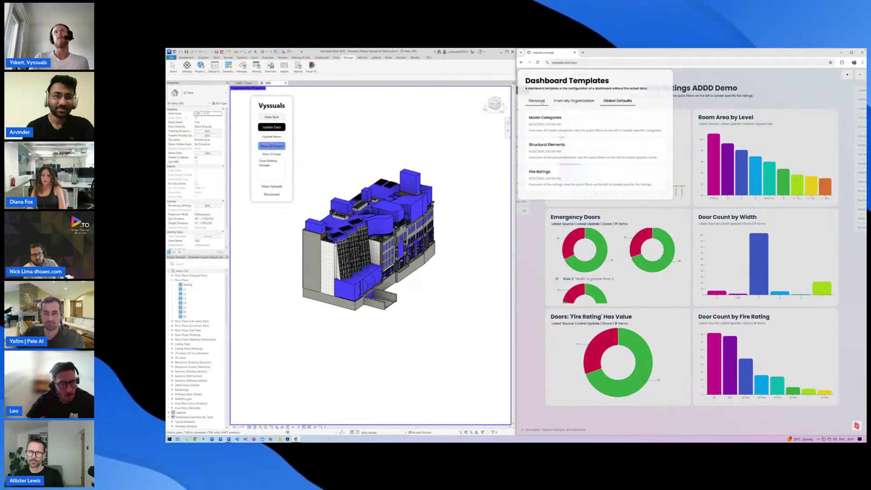
click(556, 102)
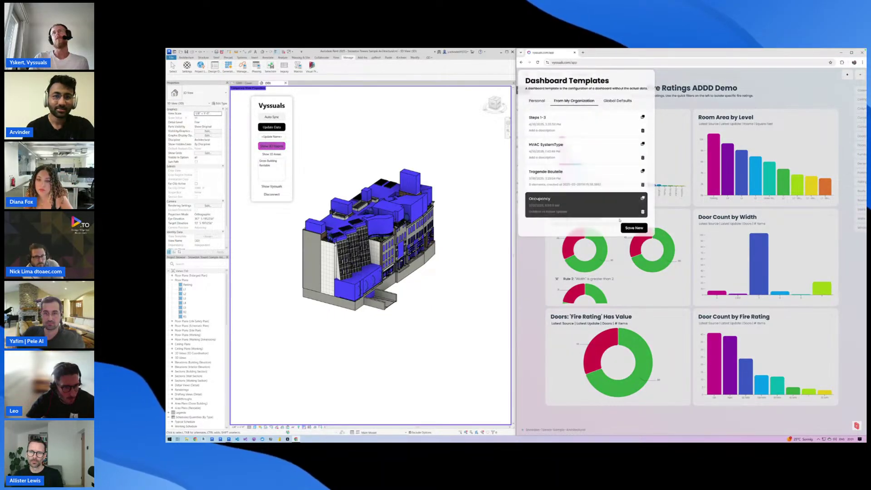
click(629, 228)
click(558, 118)
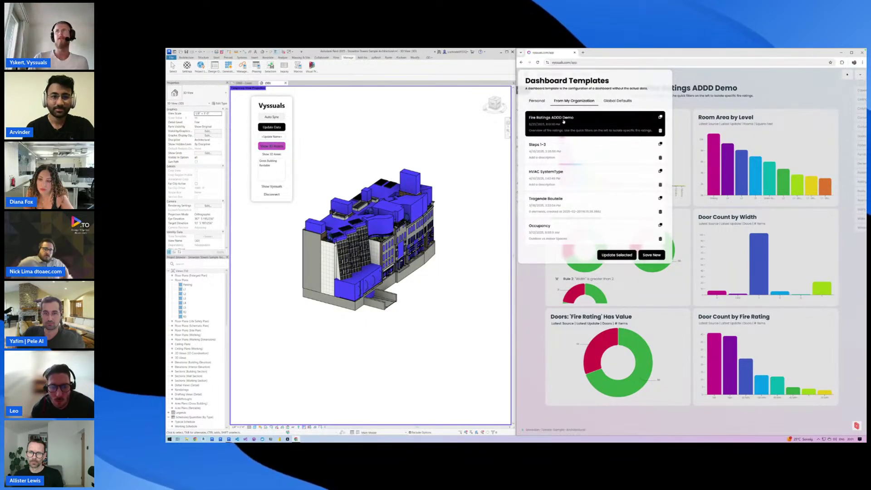
click(790, 75)
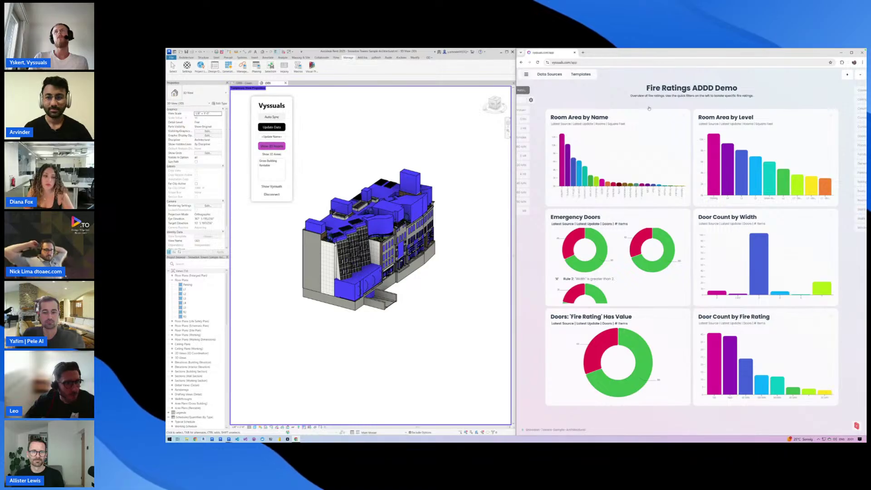
click(525, 74)
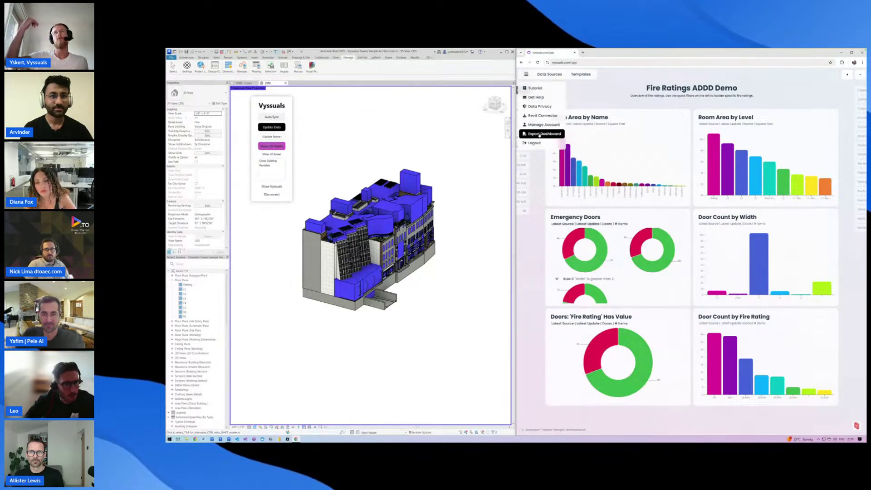
click(539, 134)
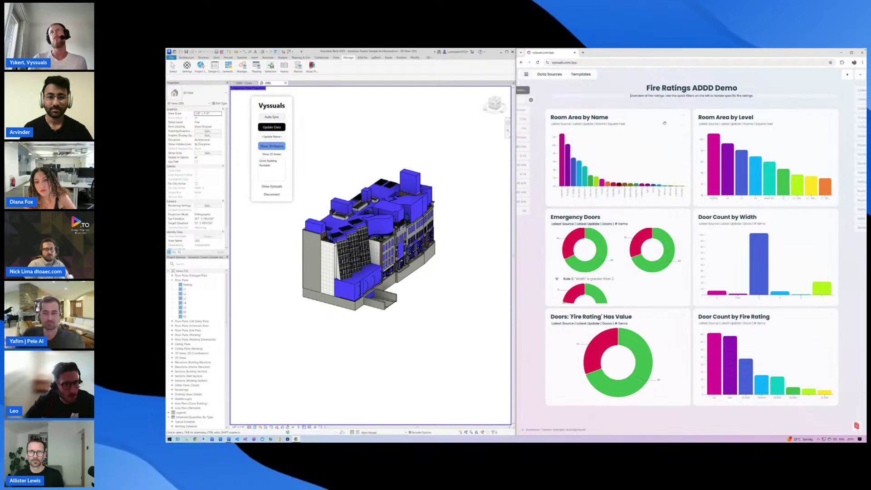
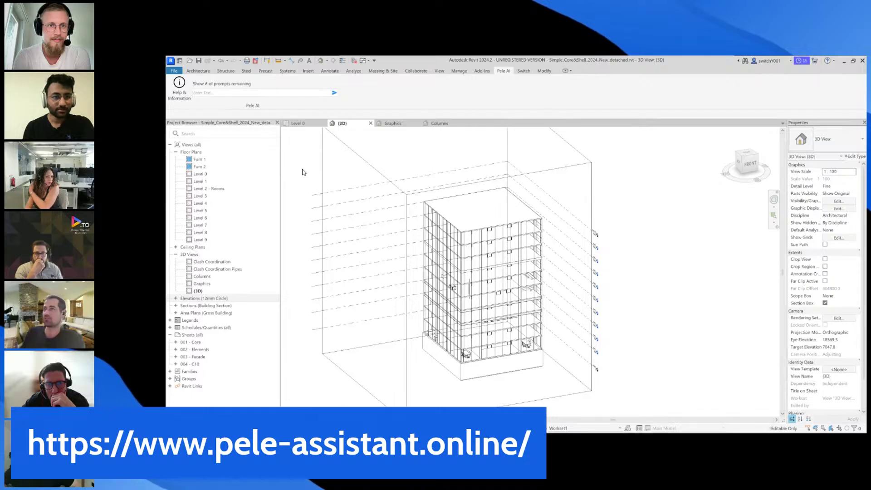
Switch to Revit's 3D view and prompt Pele AI to "select all spandrel curtain panels that have an area smaller than 2.5 meters".
click(239, 94)
click(210, 94)
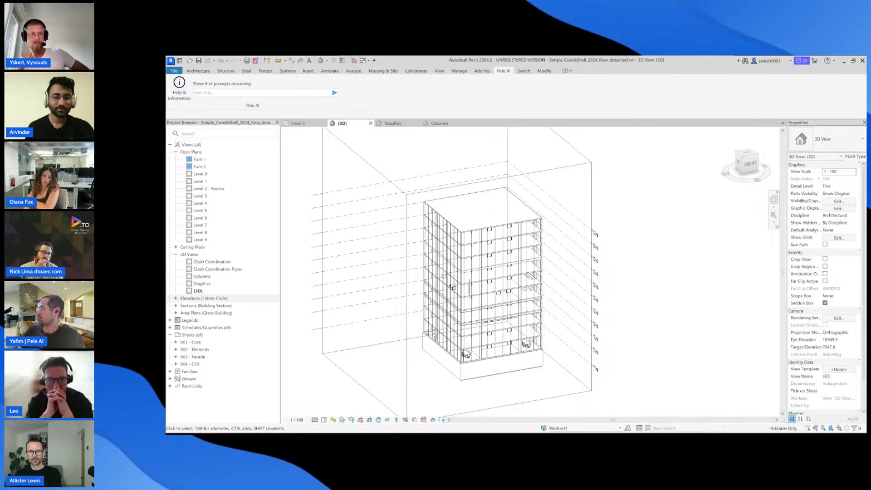
click(243, 93)
text(select all spandrel curtain panels that have an area smaller than 2.5 meters)
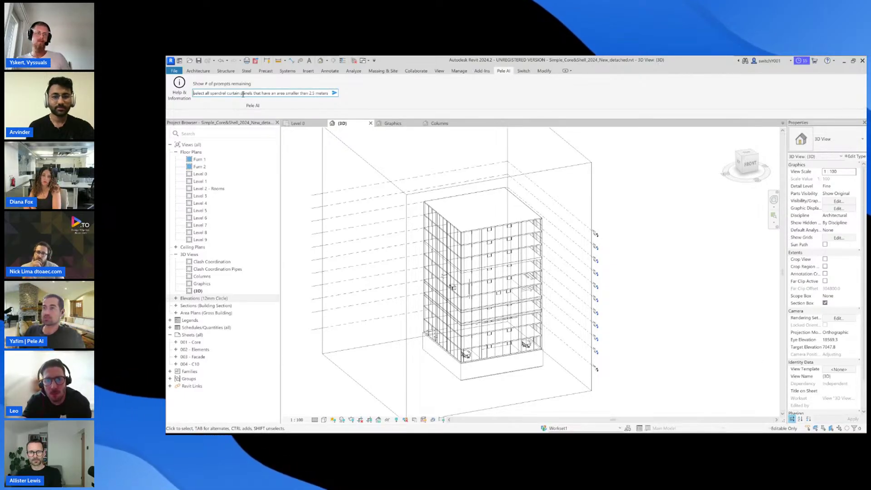
key(ctrl+Right)
key(ctrl+Right)
key(ctrl+Right)
key(ctrl+Right)
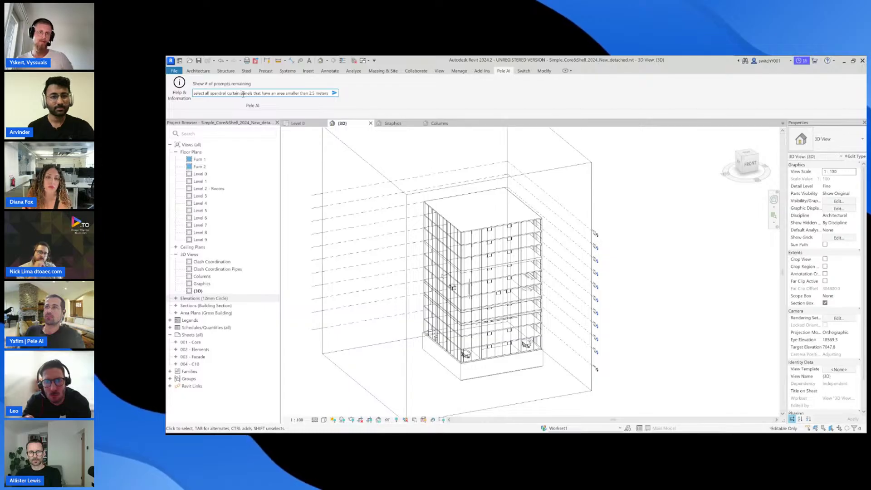
key(ctrl+Right)
key(ctrl+Right)
key(ctrl+Right)
key(ctrl+Right)
key(ctrl+Right)
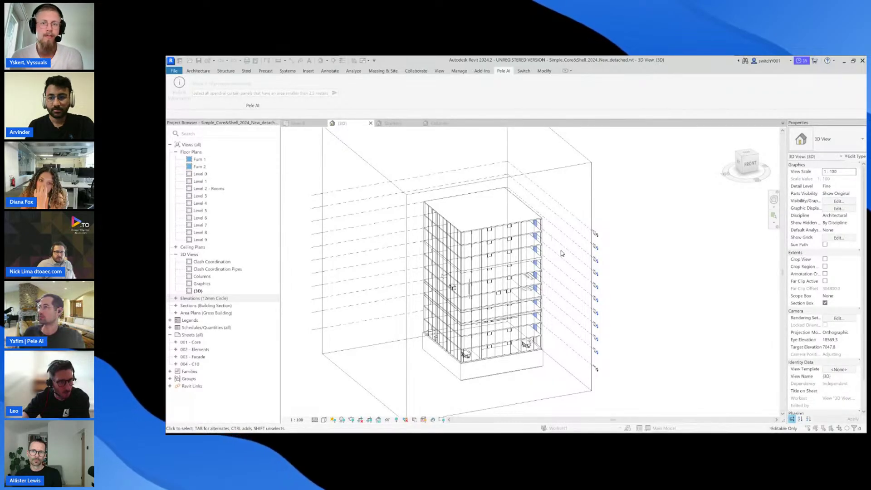
Examine the selected spandrel panels across the building's facades and clear the selection.
shift+middle_drag(517, 331, 474, 273)
scroll(472, 268, up, 3)
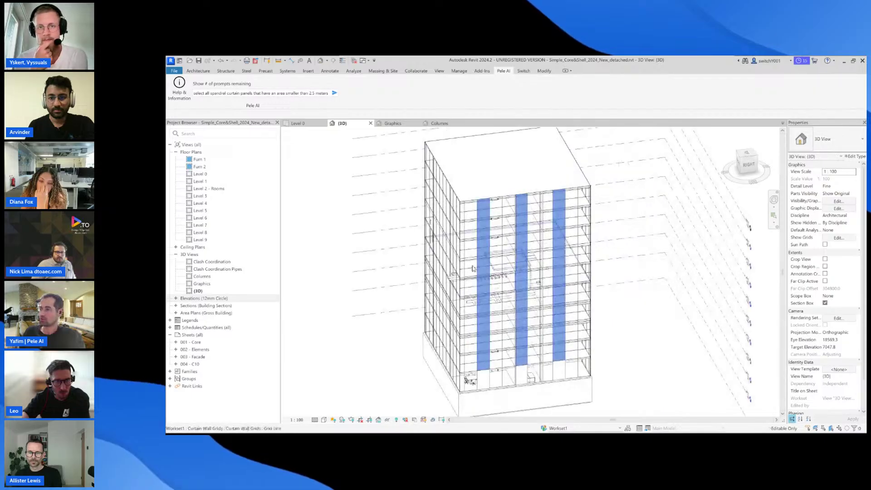
scroll(472, 268, down, 2)
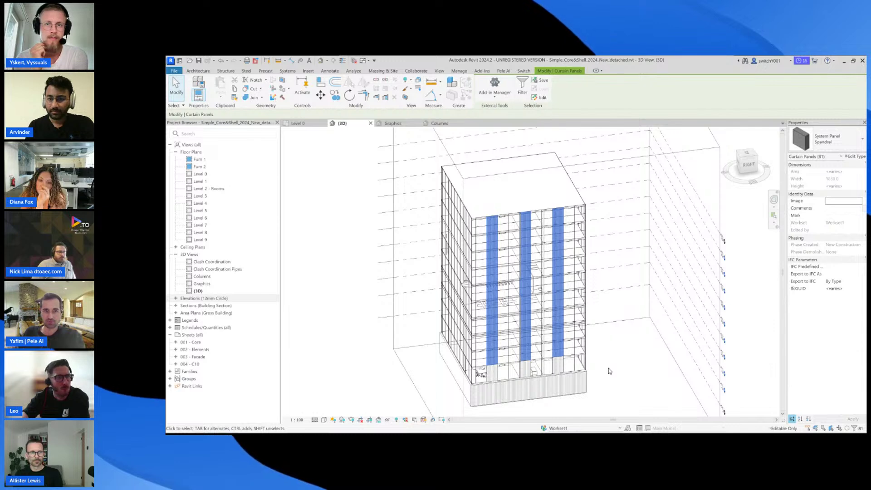
mouse_move(598, 369)
shift+middle_down()
mouse_move(605, 363)
mouse_move(580, 355)
mouse_move(593, 366)
shift+middle_up()
click(593, 365)
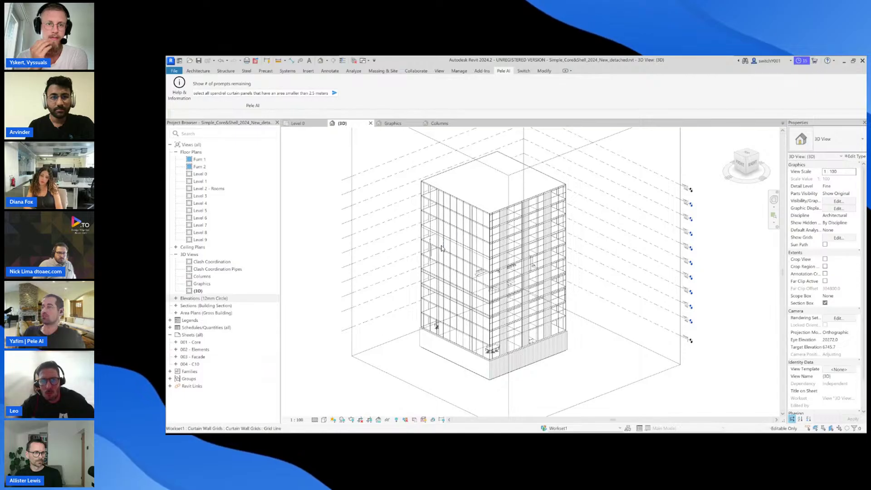
Open the Level 0 floor plan, inspect the properties of the door above the stair core, and clear the selection.
click(298, 123)
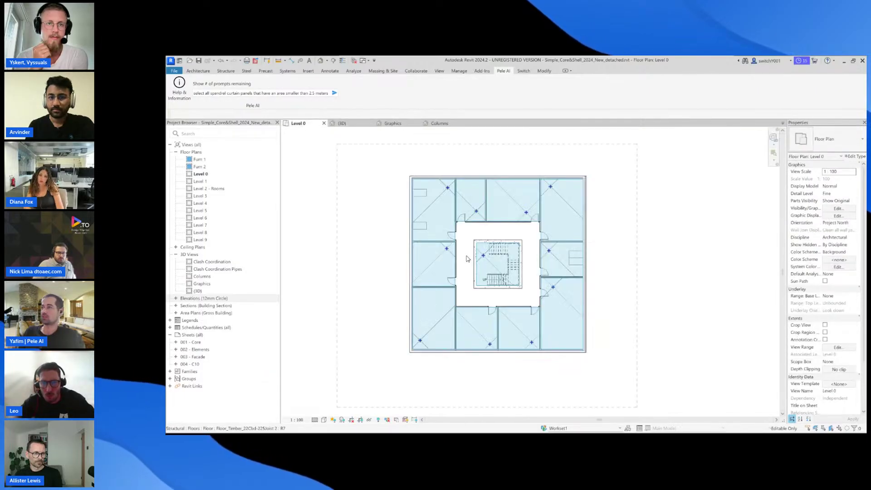
scroll(474, 253, up, 2)
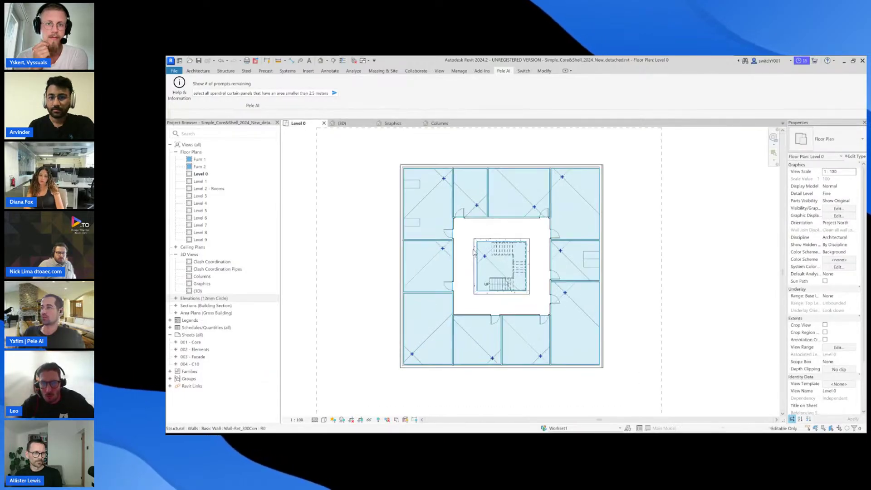
click(458, 206)
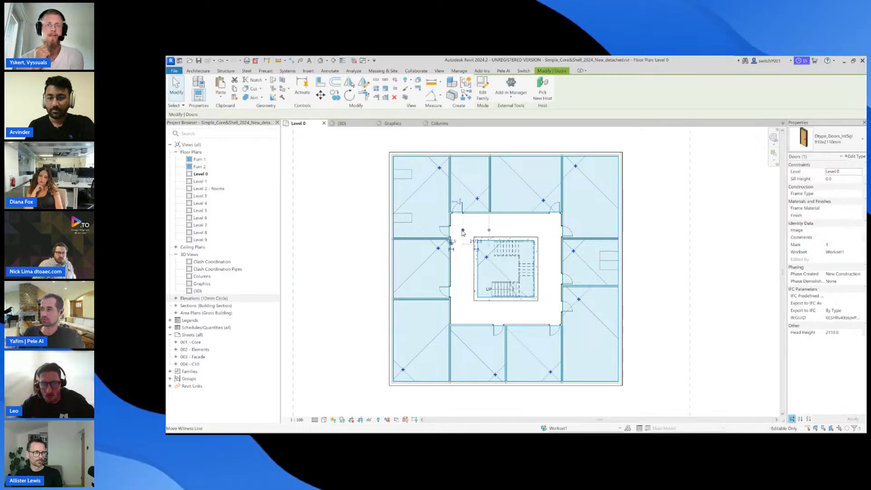
click(371, 232)
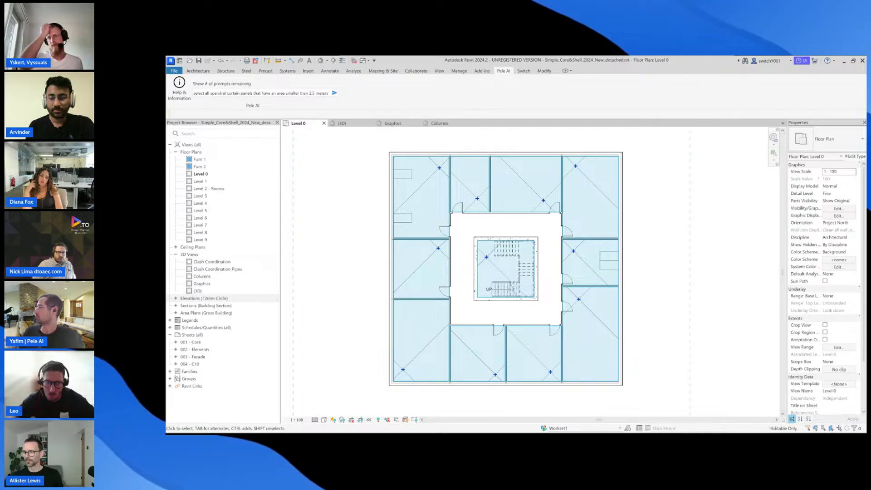
Prompt Pele AI to create a project instance parameter of type Text named 'Param X' for the door category.
triple_click(278, 94)
key(ctrl+v)
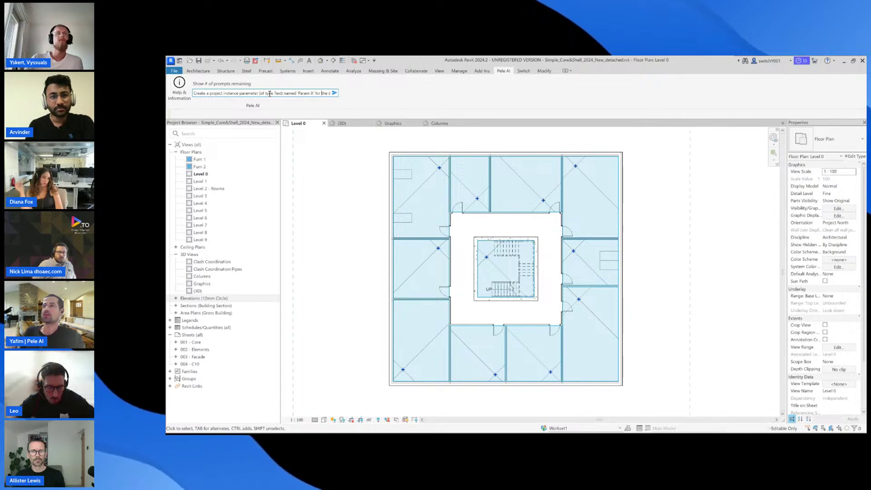
key(ctrl+Right)
key(ctrl+Right)
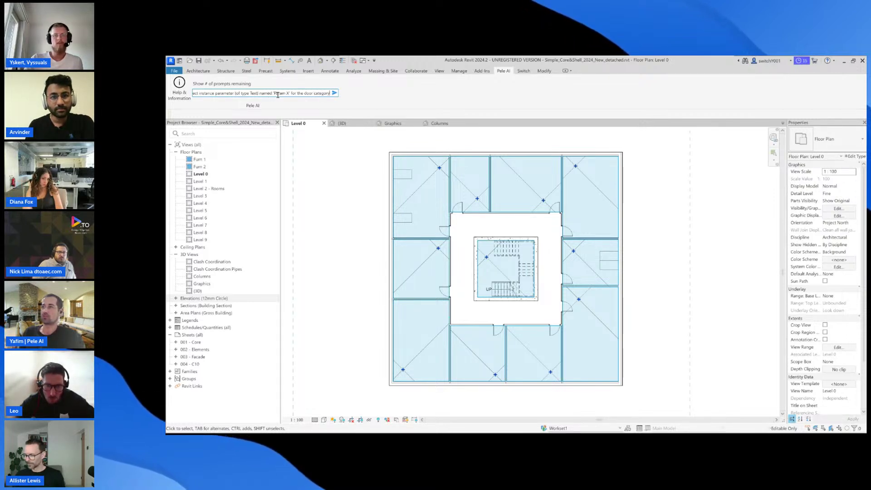
click(334, 93)
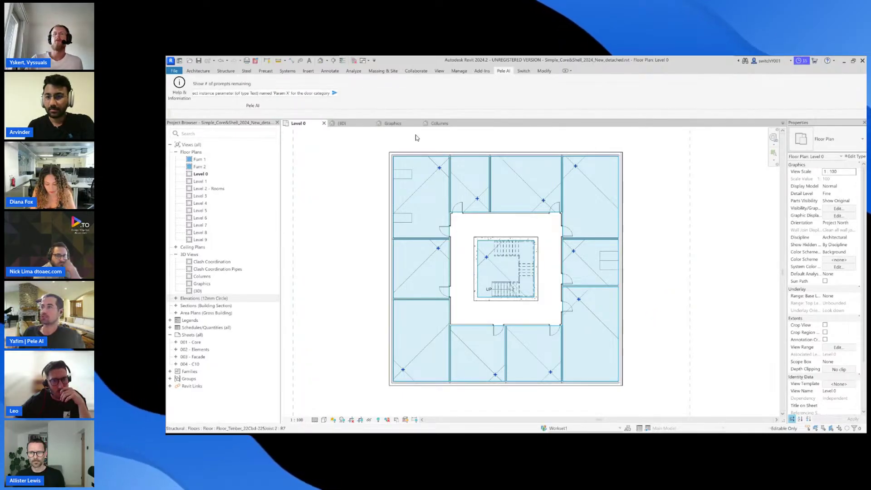
click(336, 93)
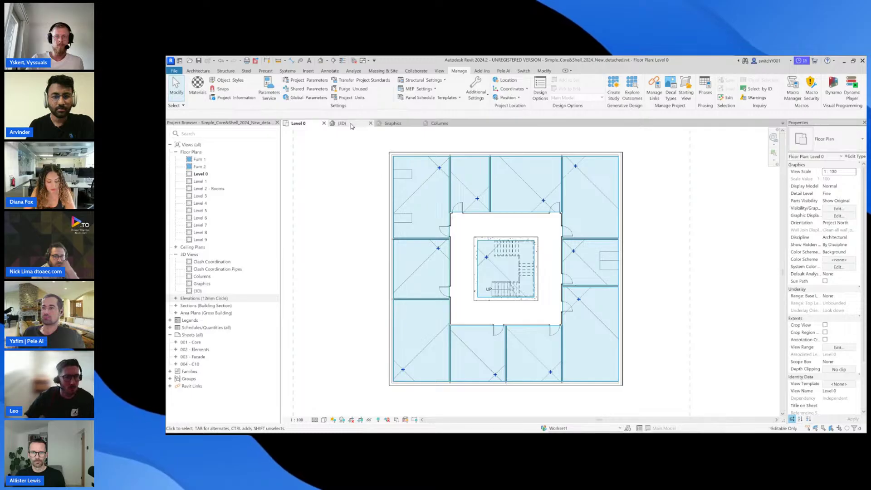
In the Graphics view, prompt Pele AI to "change the floor material of this type to 'Ceramic Tile' for the Finish layer", selecting the uppermost timber floor.
click(393, 123)
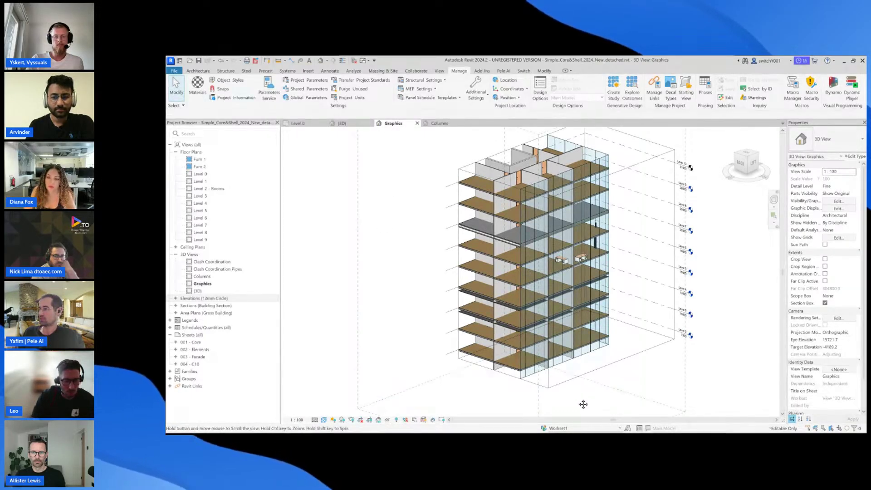
middle_drag(582, 402, 581, 405)
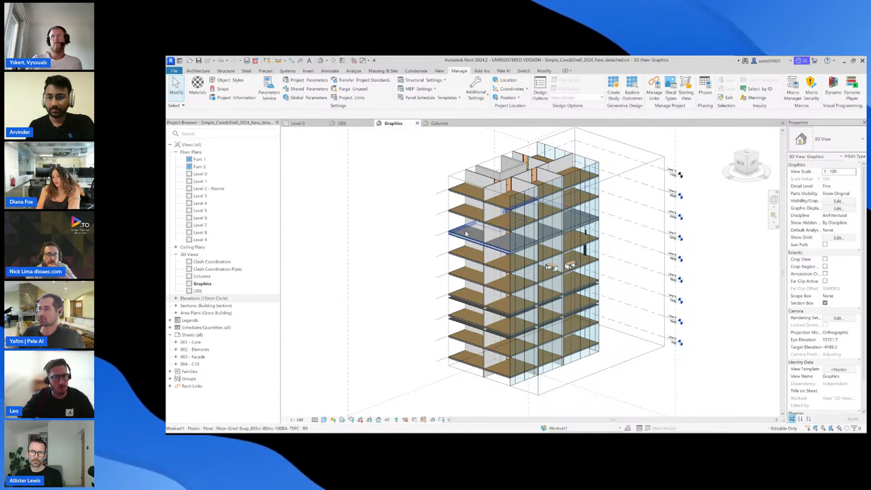
click(503, 71)
click(268, 93)
click(267, 93)
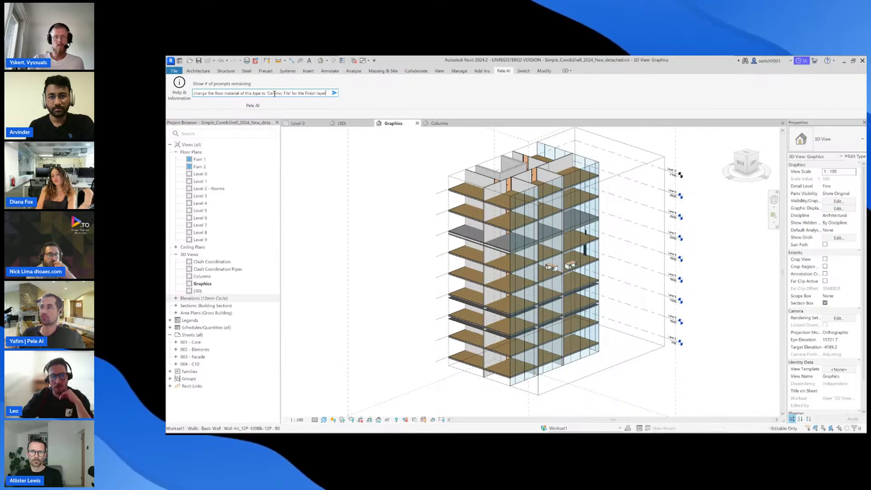
click(334, 93)
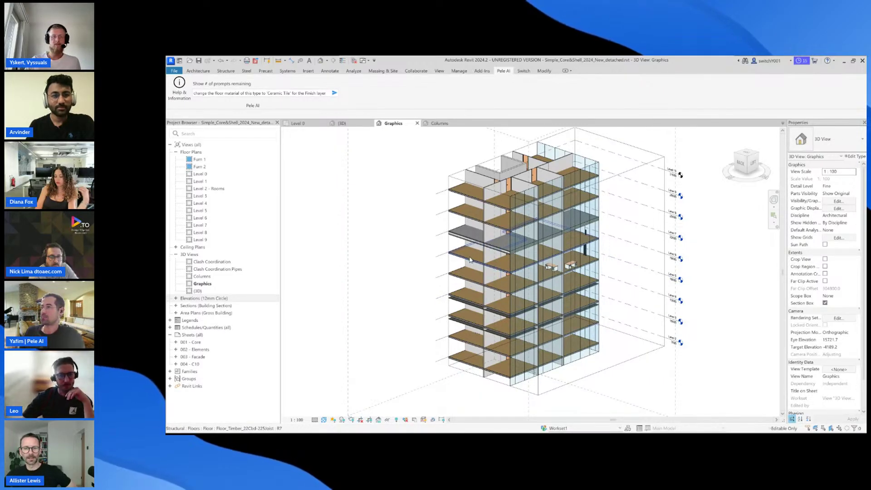
click(462, 192)
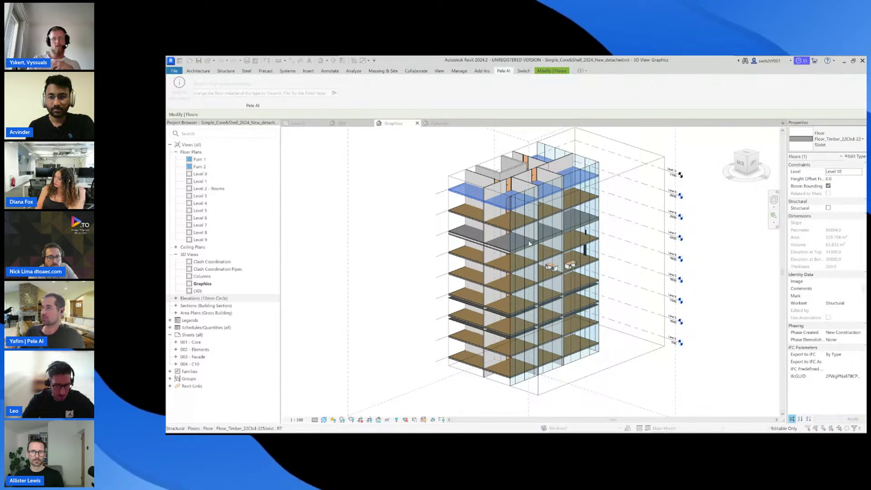
click(384, 281)
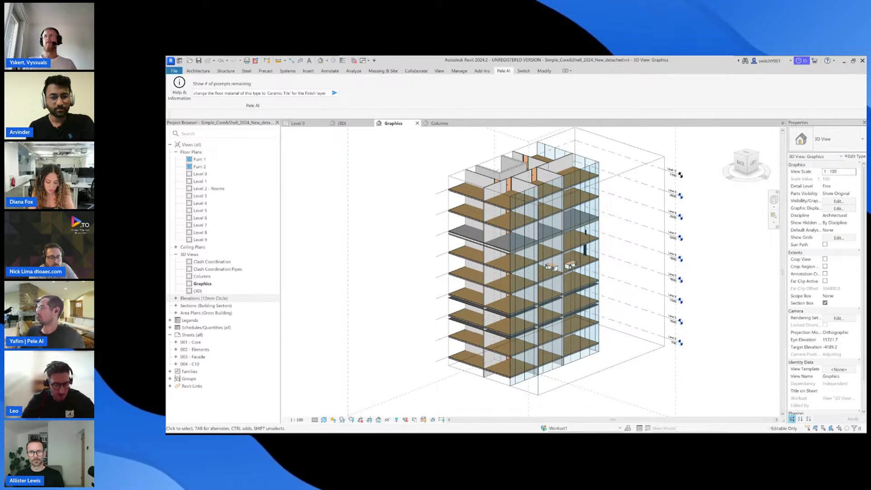
Open the Columns view, inspect each of the three structural columns, and clear the selection.
click(439, 123)
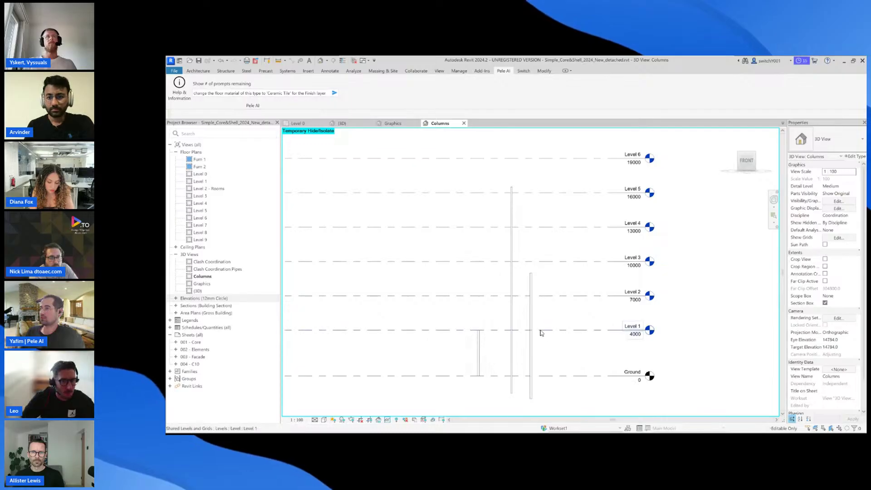
click(530, 331)
click(511, 327)
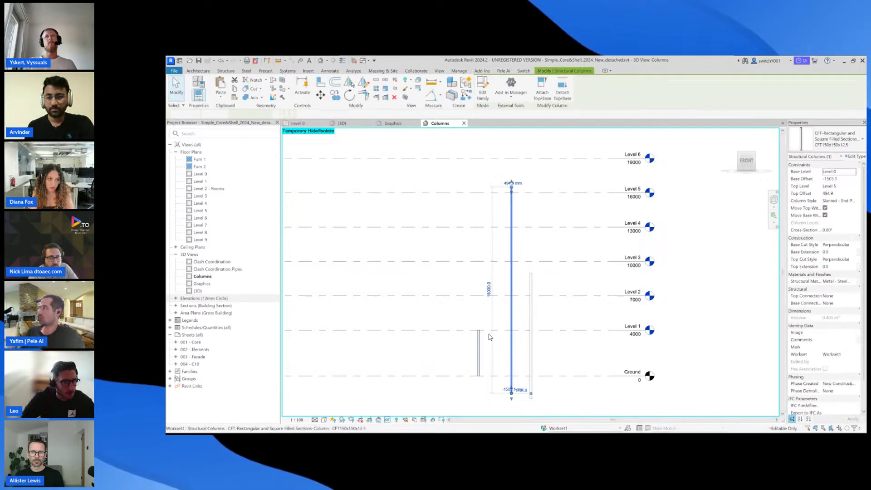
click(479, 347)
click(563, 316)
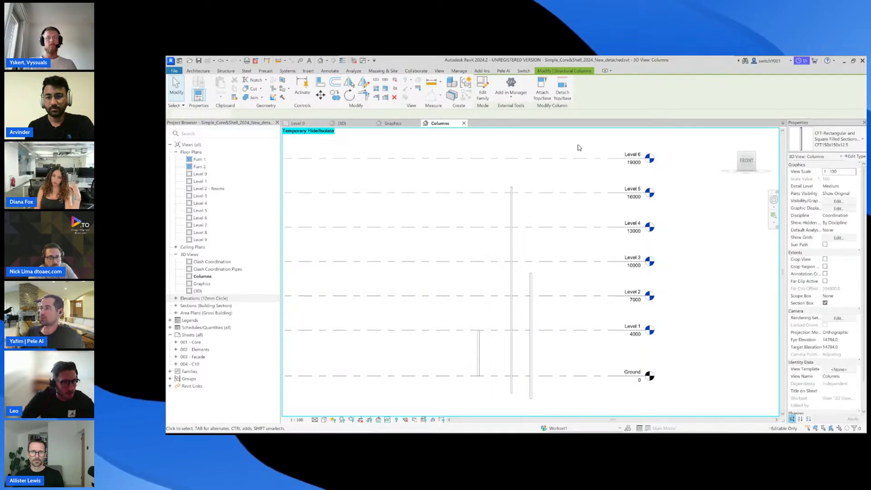
Prompt Pele AI to "Split columns by levels".
triple_click(267, 93)
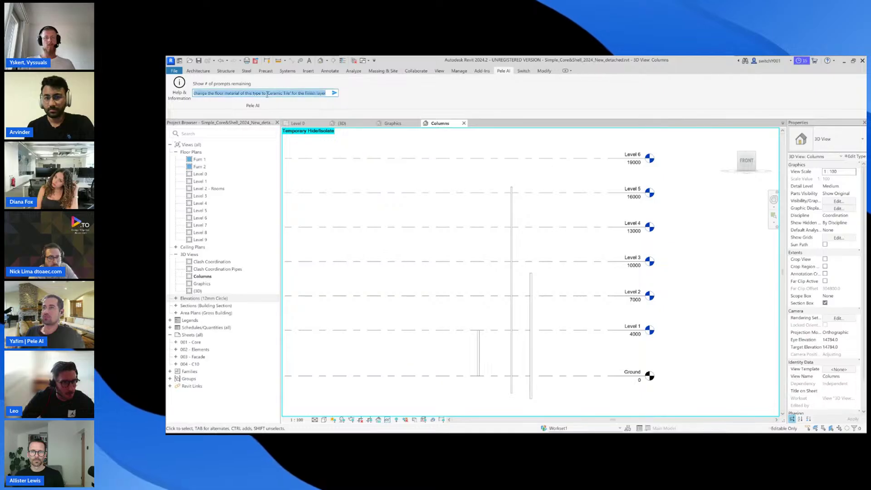
text(Split columns by levels)
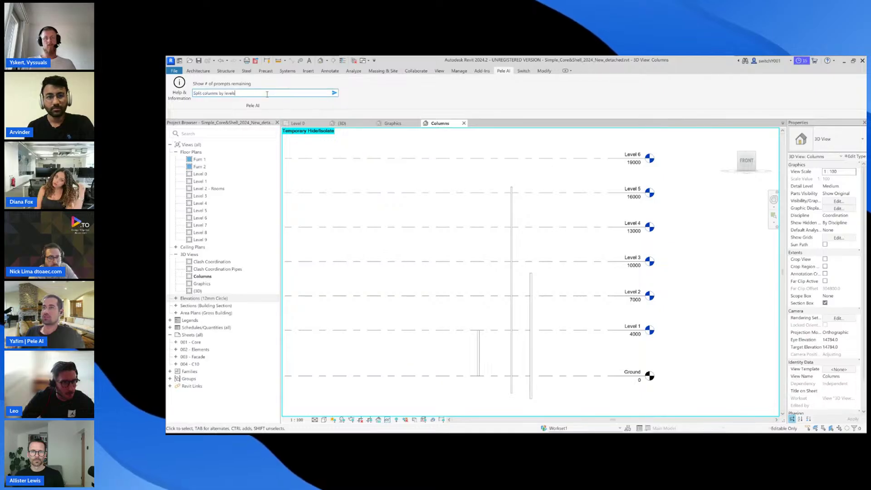
click(334, 93)
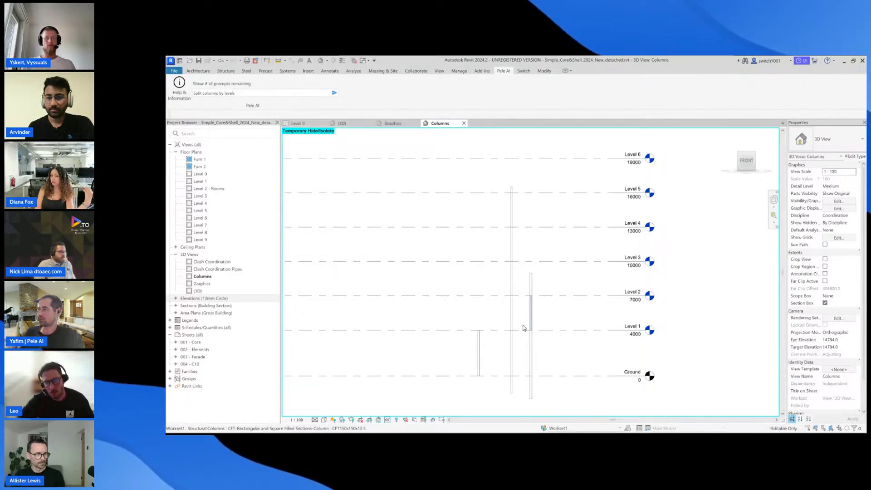
Inspect the split structural column segments between the levels, including the Level 1 to Level 2 segment, and clear the selection.
drag(469, 175, 518, 287)
click(512, 287)
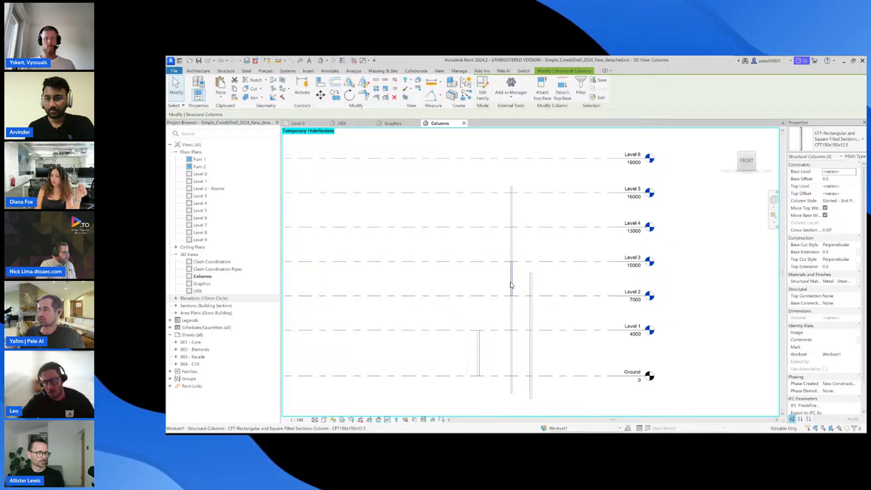
click(512, 320)
click(532, 316)
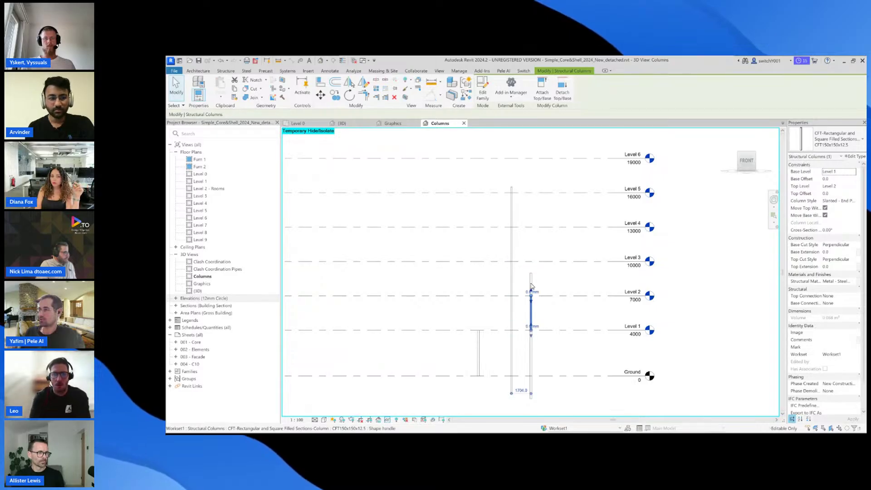
click(551, 355)
click(533, 391)
click(580, 395)
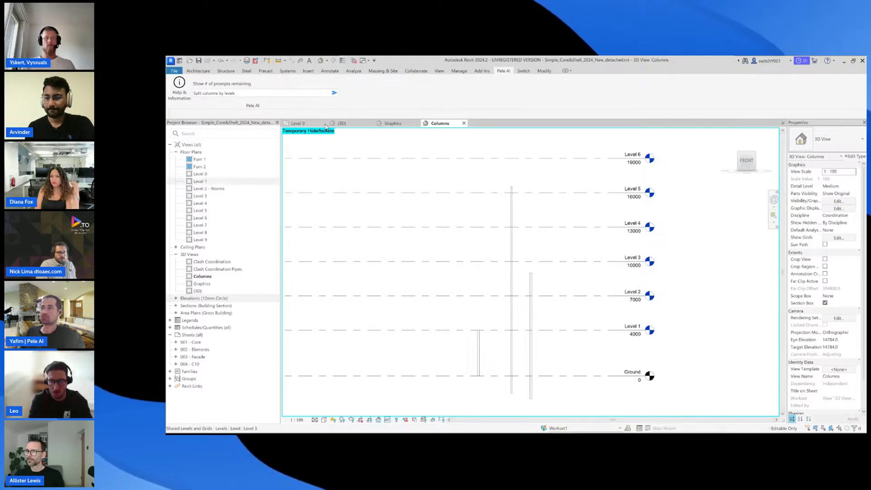
In the Level 0 floor plan, prompt Pele AI to "paint all inner walls in blue and outer walls in red".
click(301, 124)
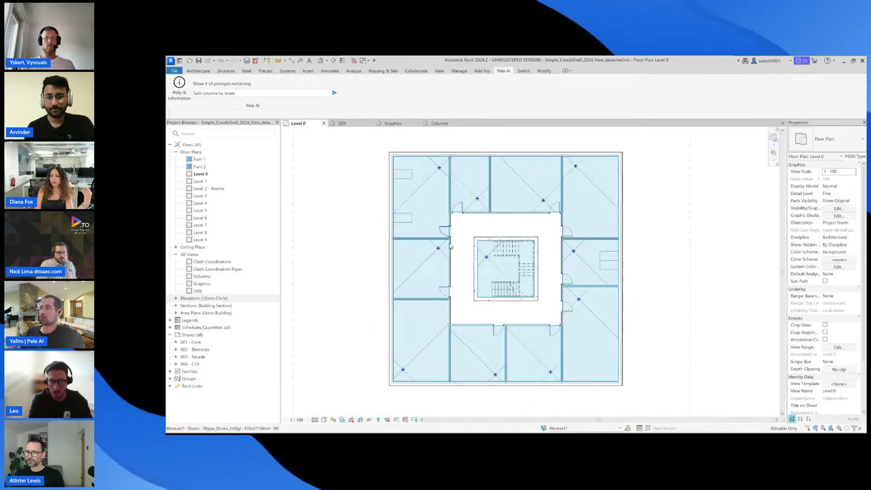
click(282, 91)
key(ctrl+a)
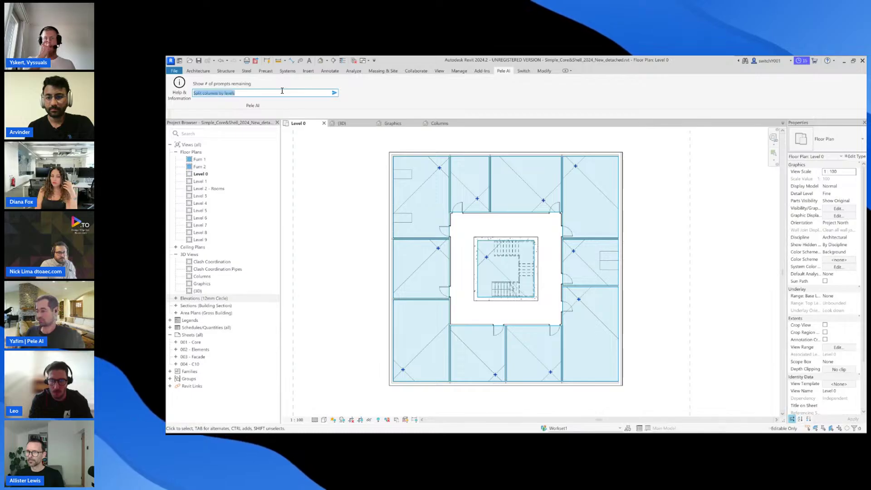
text(paint all )
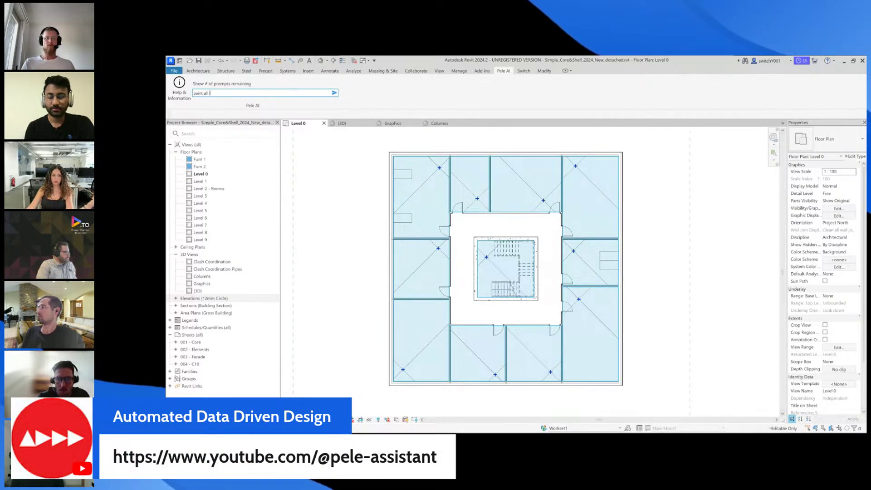
text(inner walls in blue an)
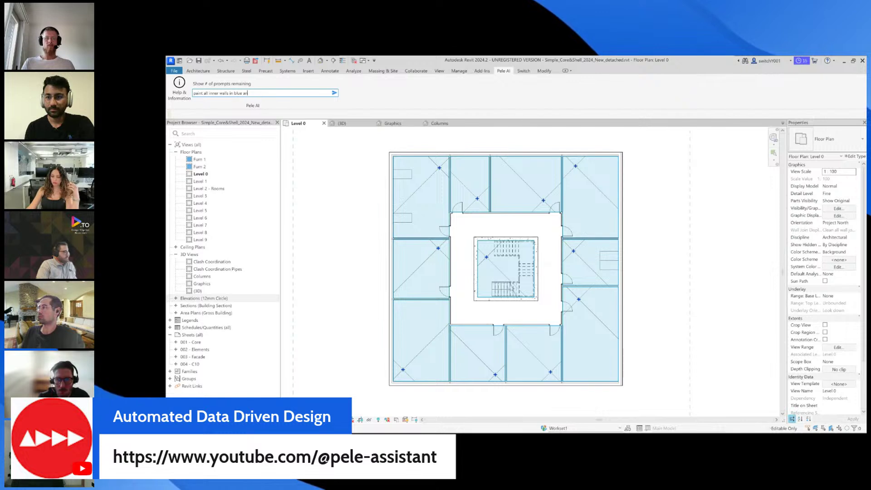
text(d outer wallsi n red)
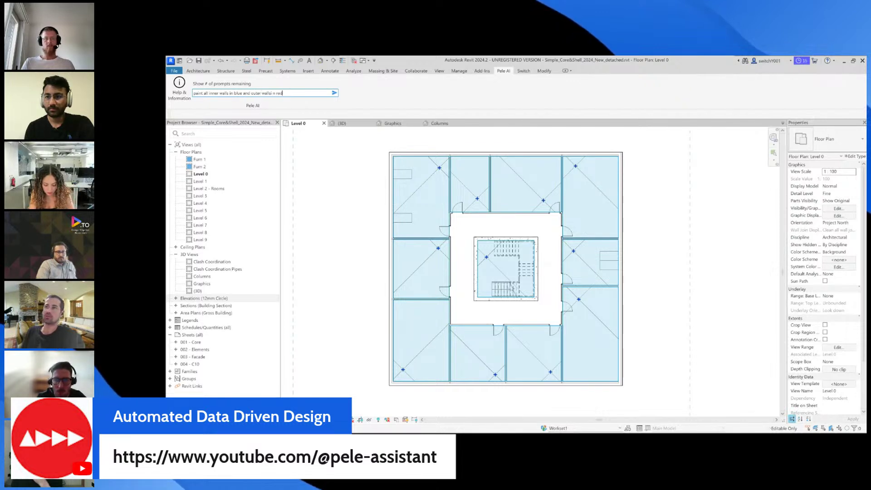
key(Left)
key(Left)
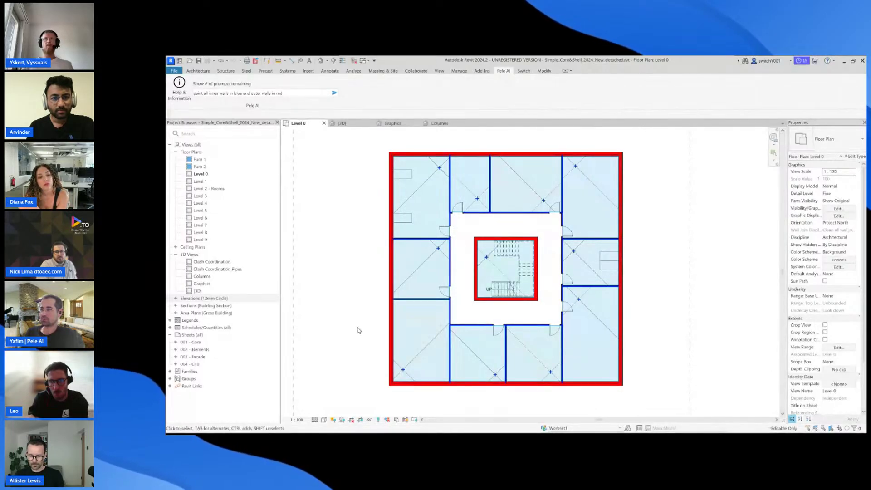
Prompt Pele AI: "in this view, create 4x4 grids starting from coordinate 200,100, with 3m between grids".
scroll(359, 330, up, 2)
scroll(358, 328, down, 2)
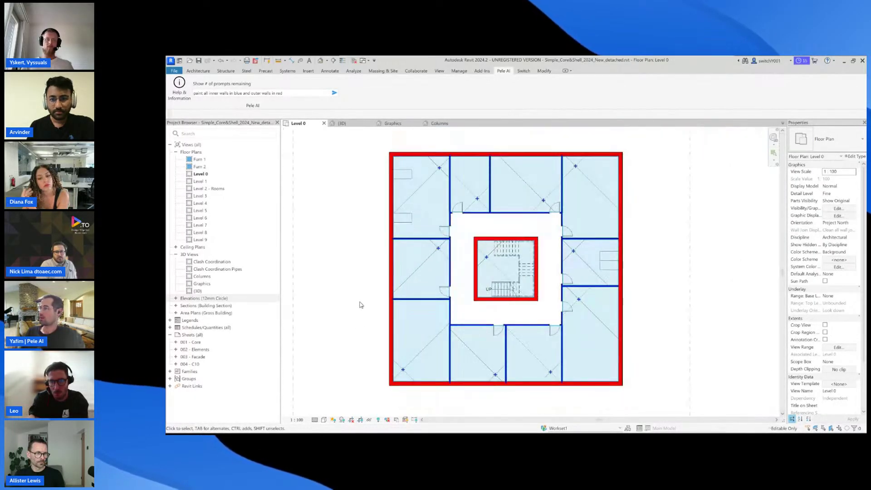
middle_drag(359, 305, 369, 307)
scroll(372, 254, down, 4)
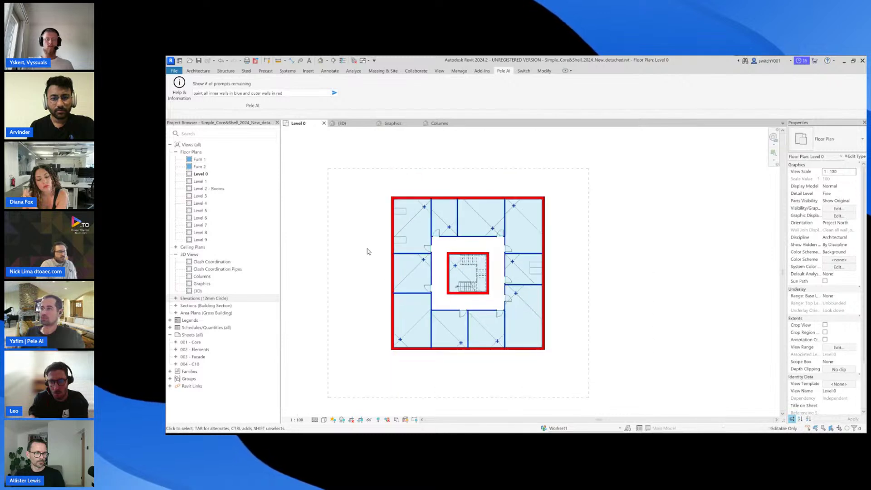
middle_drag(401, 240, 379, 276)
triple_click(293, 96)
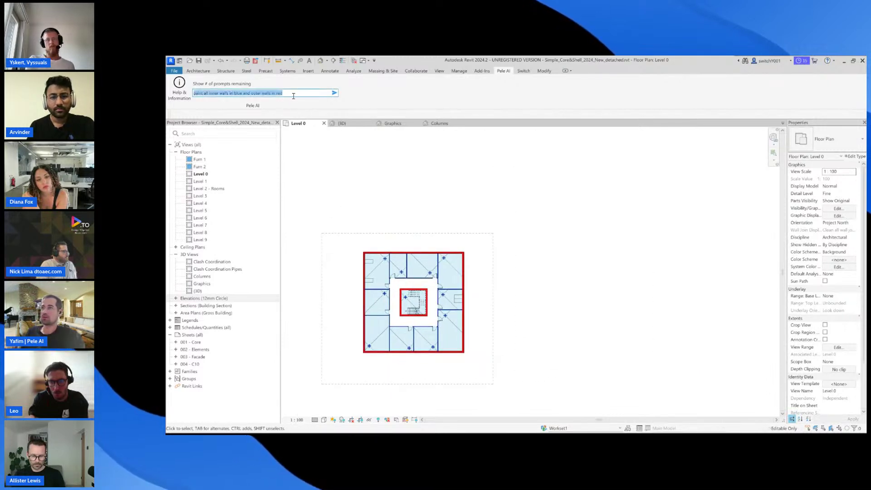
text(in this view)
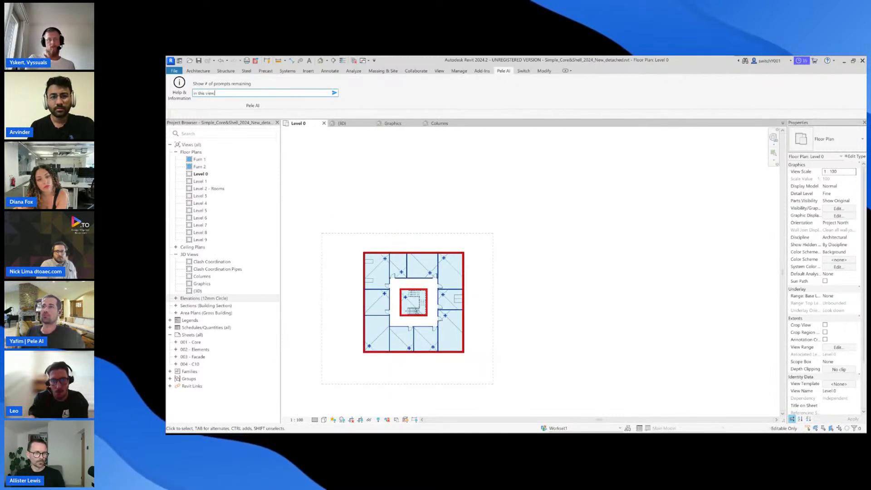
text(, create )
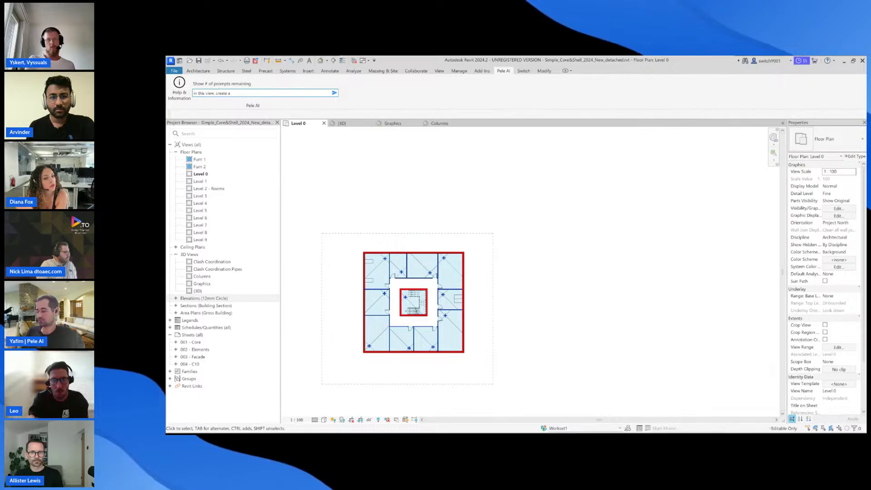
text(a grid)
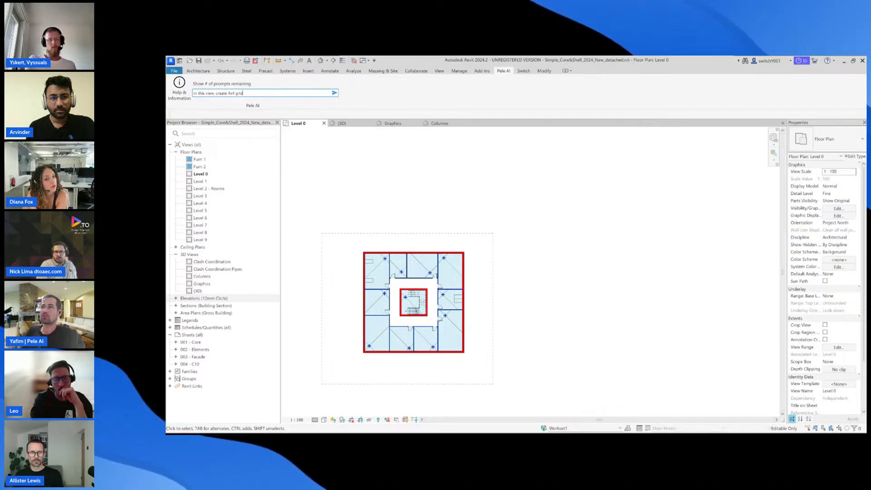
text(s)
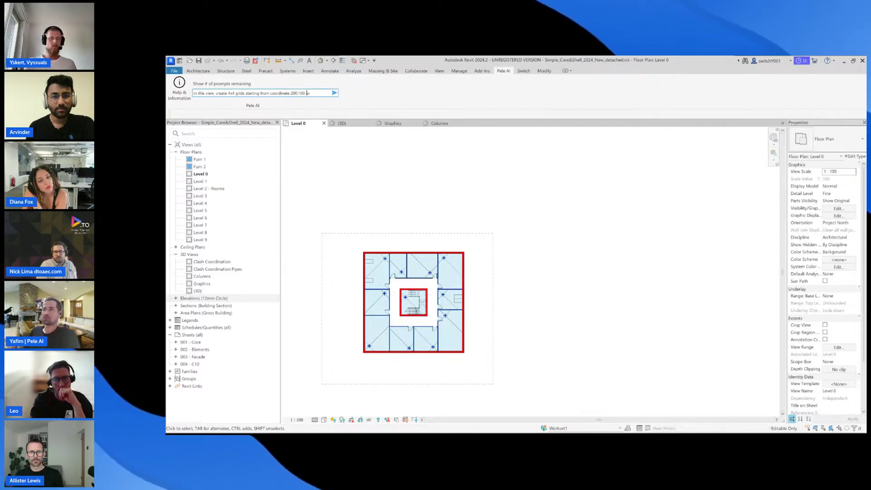
text(ith 3m between grids)
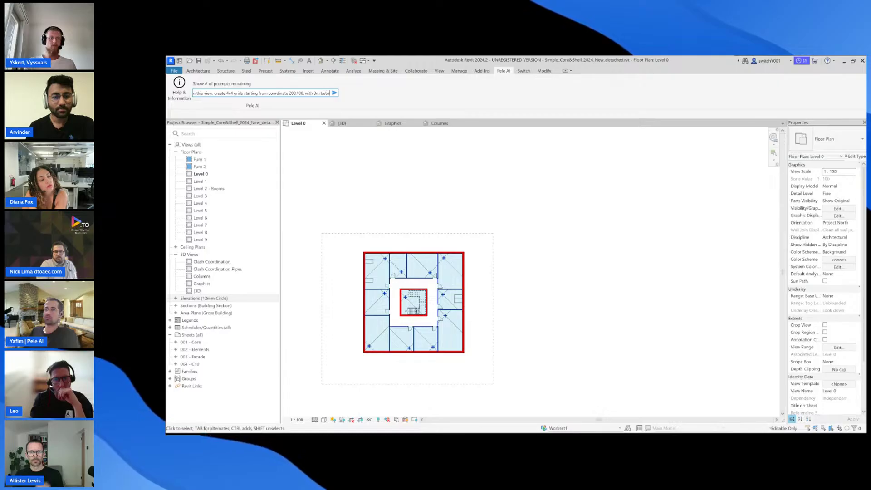
click(334, 92)
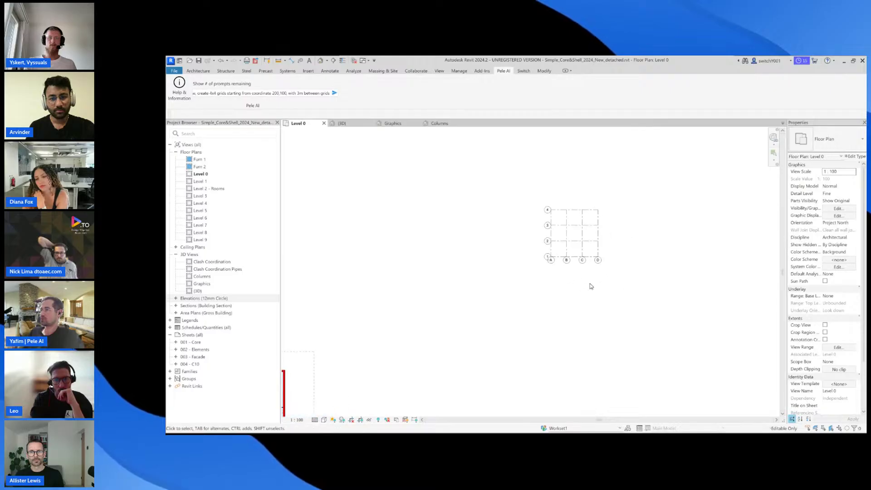
Examine the 4x4 grid and its position relative to the building on the Level 0 plan.
scroll(590, 277, down, 3)
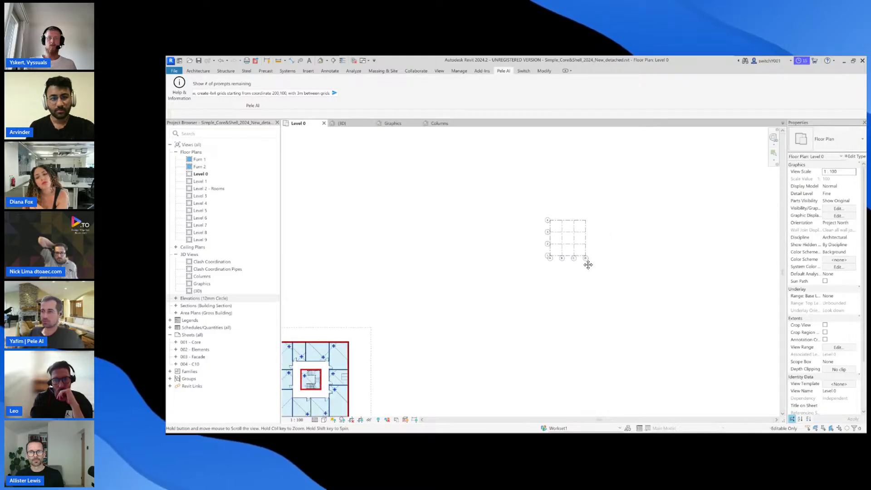
scroll(646, 200, up, 2)
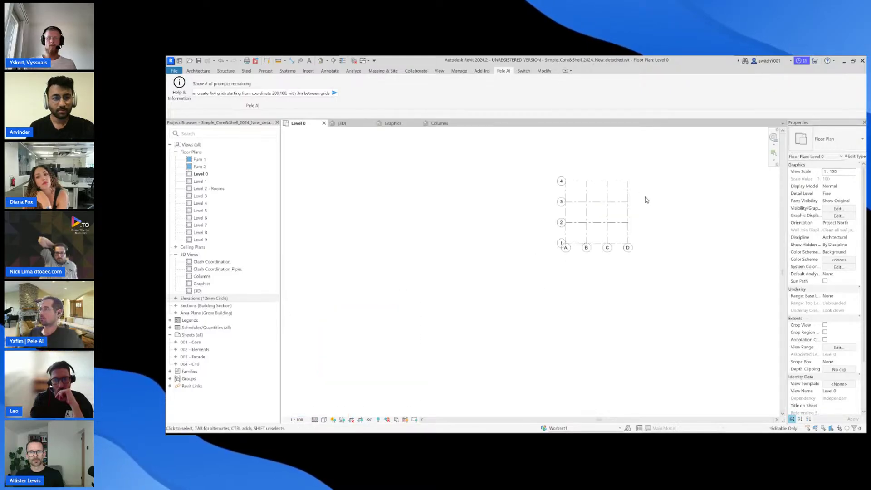
scroll(585, 220, up, 1)
scroll(567, 272, down, 2)
middle_drag(567, 272, 639, 216)
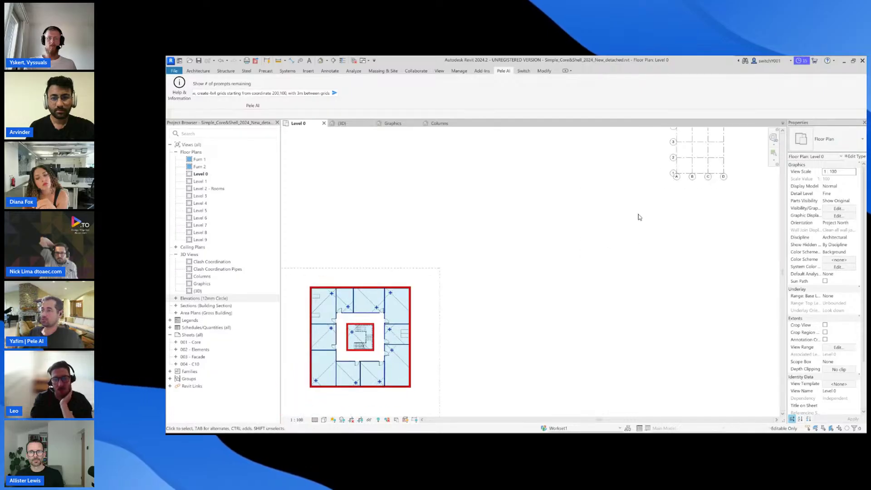
scroll(614, 251, up, 1)
scroll(489, 290, up, 3)
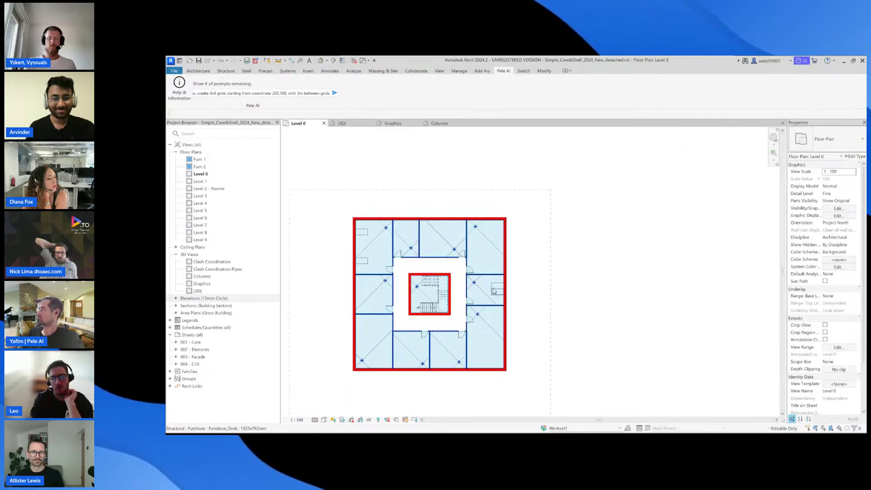
middle_drag(494, 290, 520, 285)
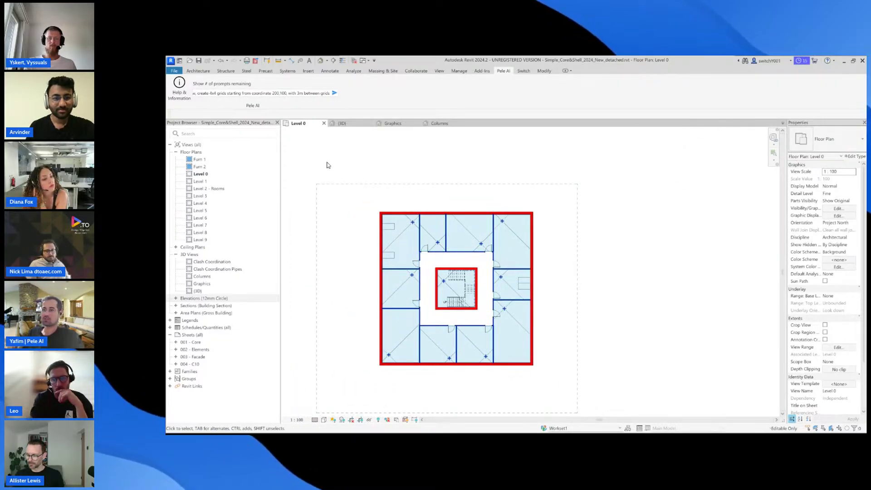
Try prompting Pele AI to "renumber all sheets from 300 onwards".
triple_click(255, 93)
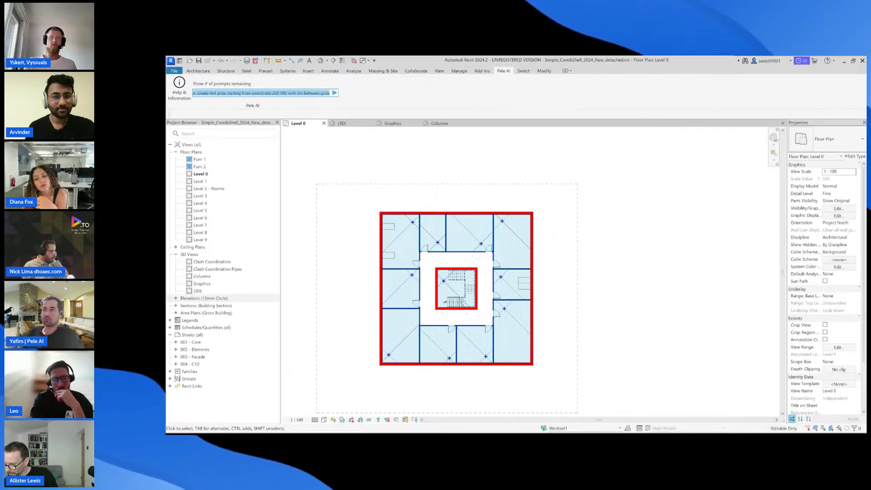
text(renumber all)
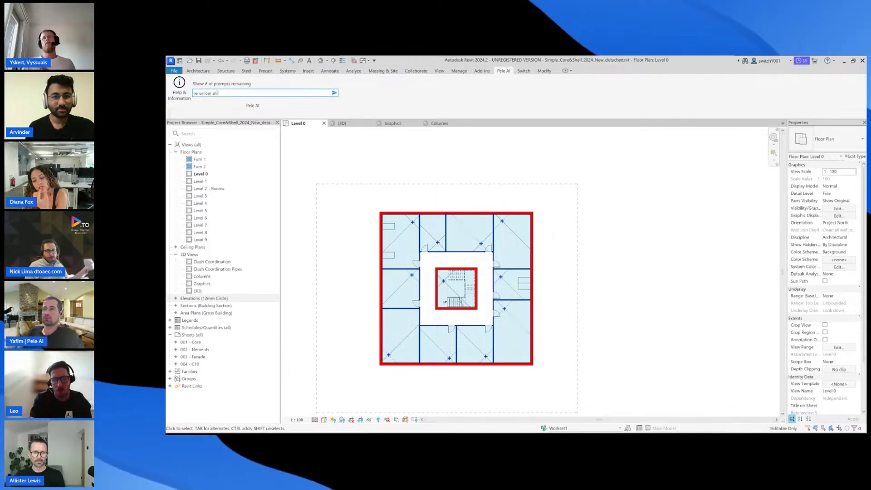
text( sheets from 300)
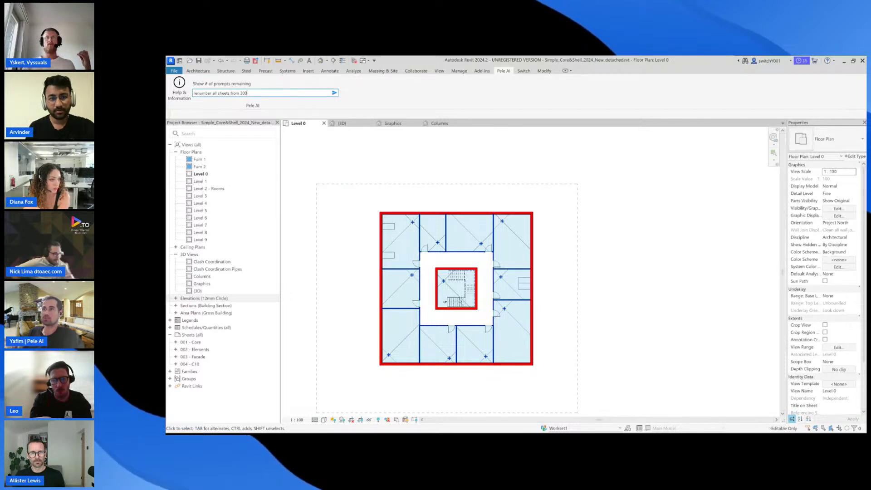
text( onwards)
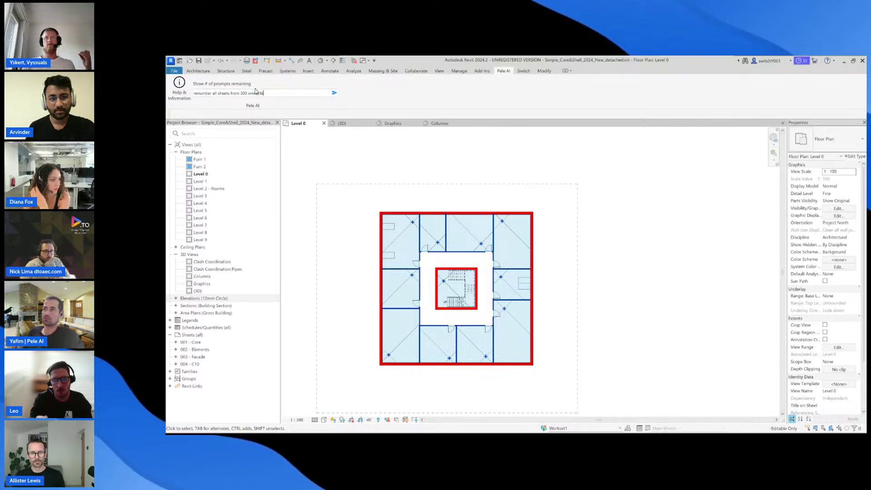
click(335, 93)
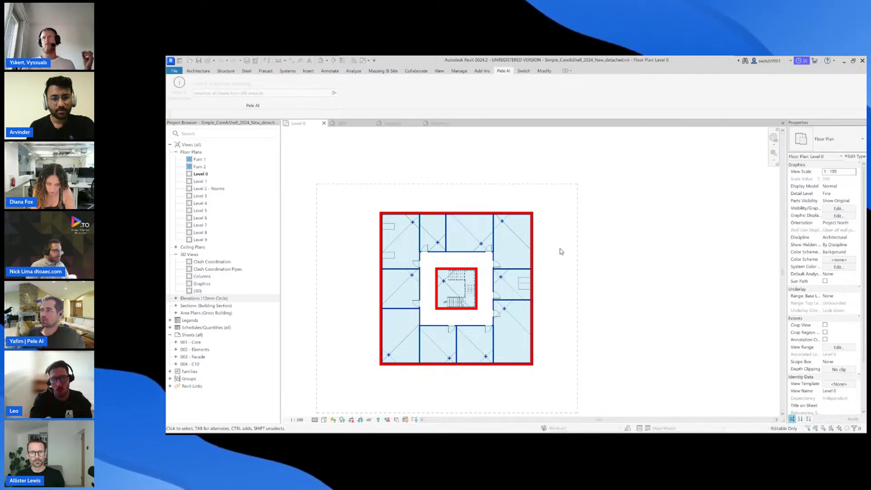
Reword the sheet prompt to "renumber all sheets so that they all start with '3' onwards" and submit it to Pele AI.
triple_click(249, 92)
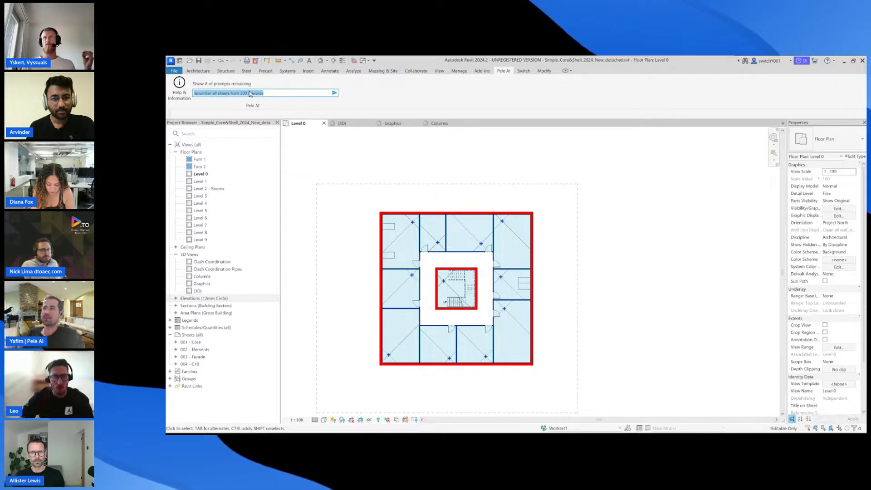
click(241, 93)
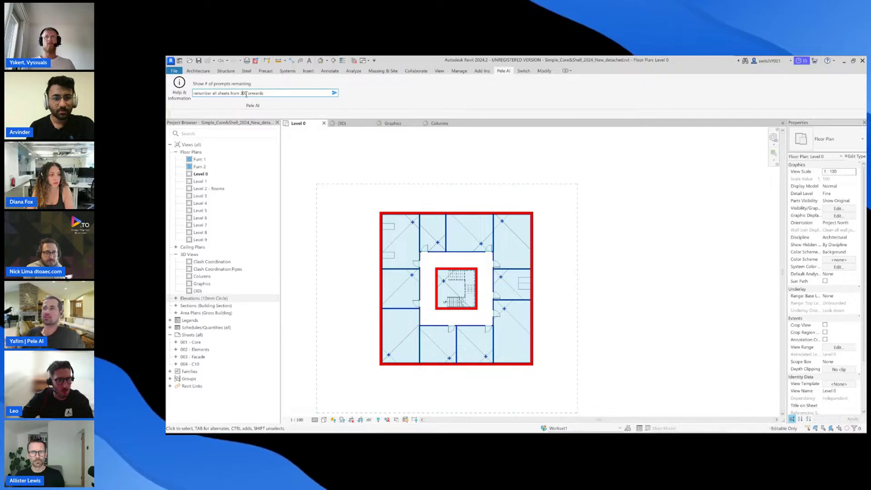
double_click(245, 93)
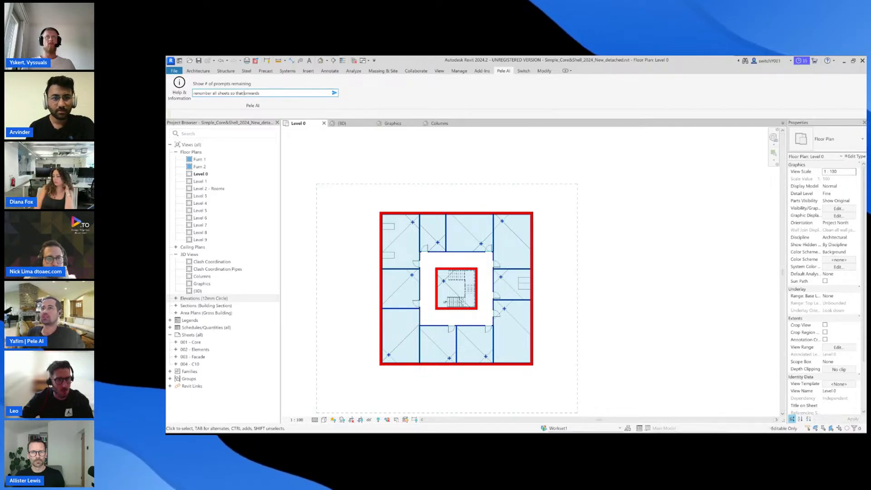
text(all st)
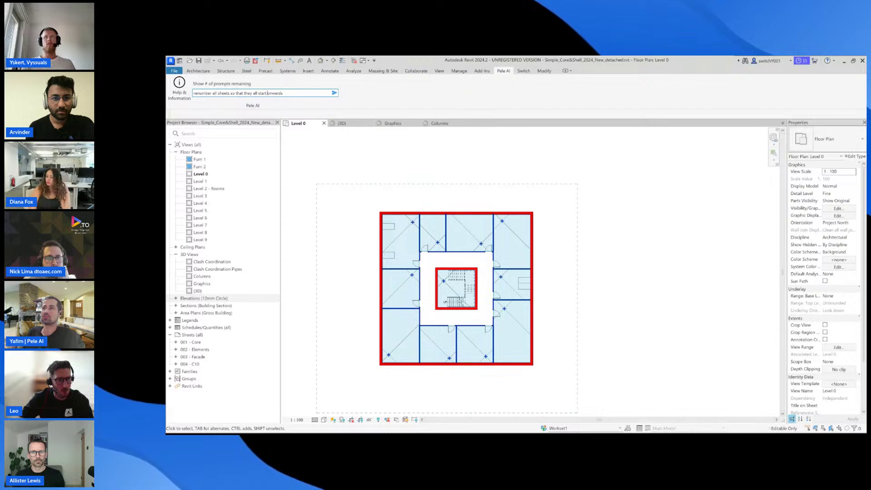
text(art )
text(with '3)
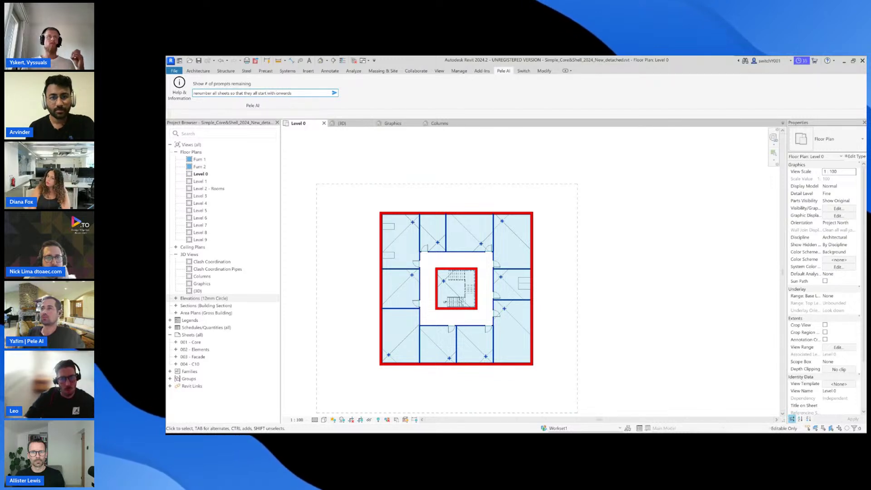
text(')
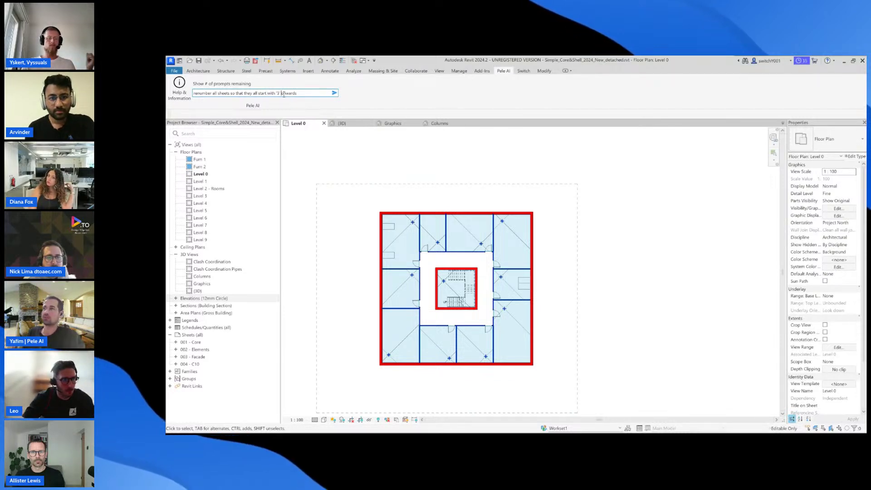
click(299, 169)
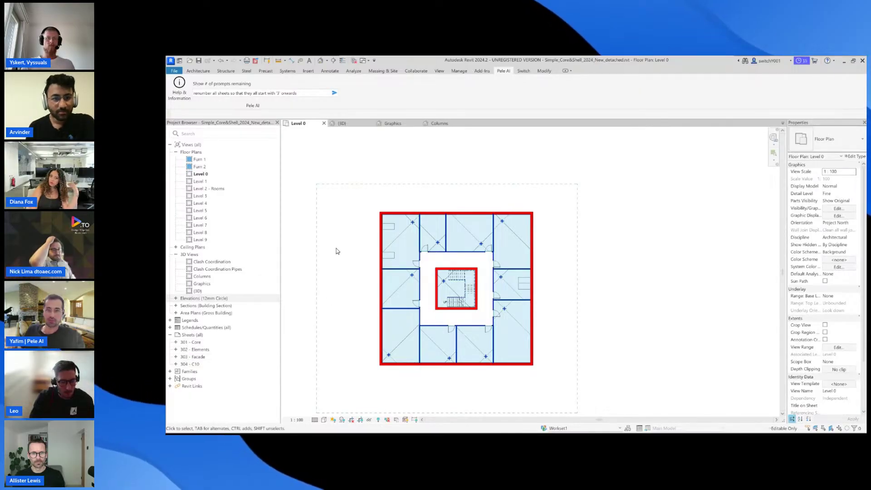
Prompt Pele AI to create a 3D scope box view for each level, with the bottom at level -30cm and the top at level +1.2m.
triple_click(308, 94)
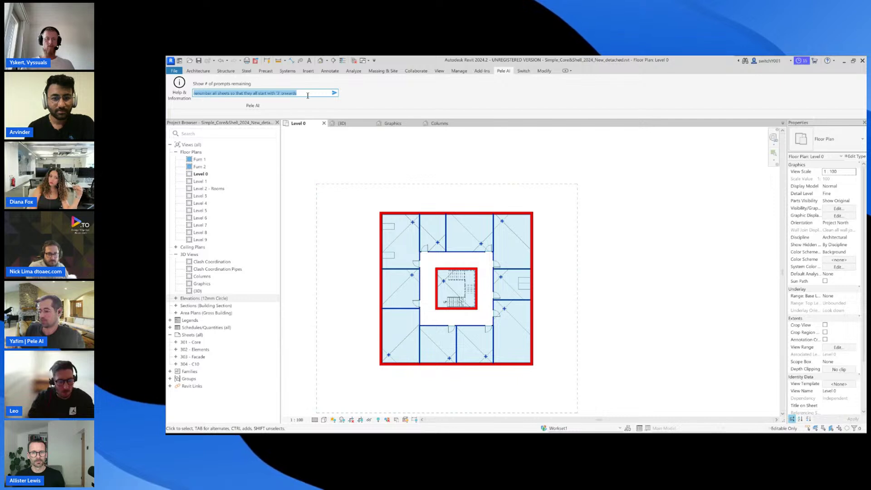
text(c)
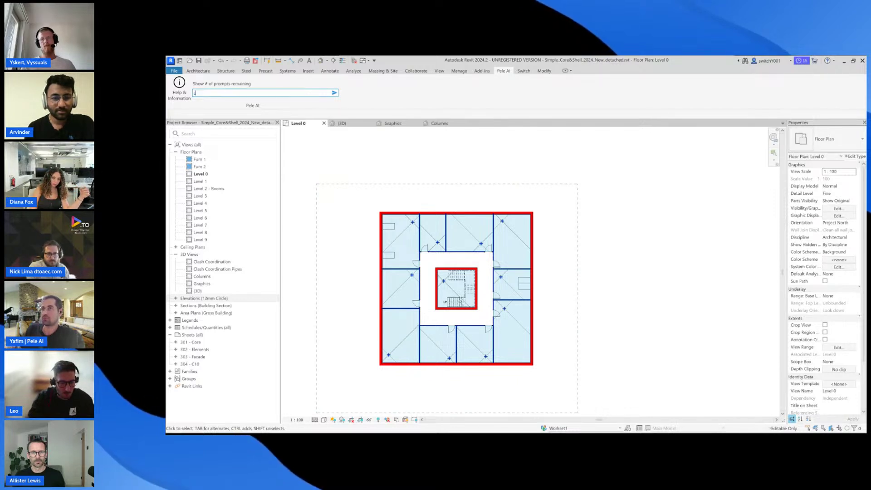
text(eate for each level)
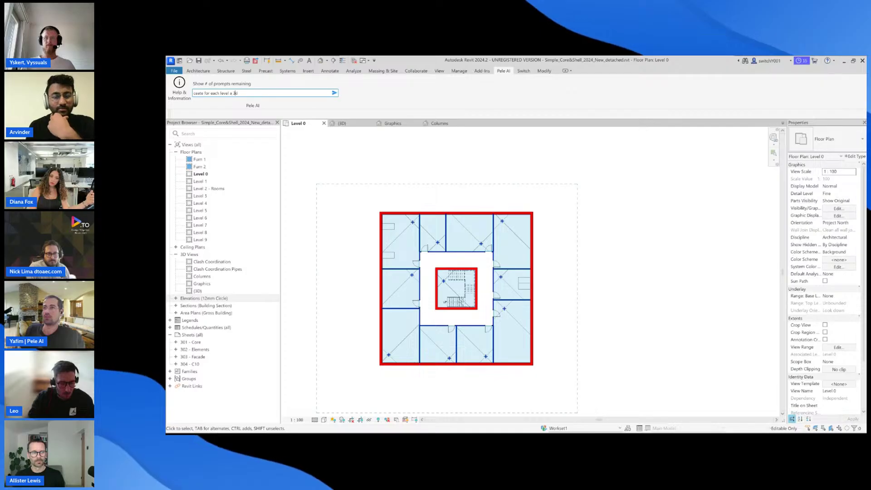
text( a 3d scope box view)
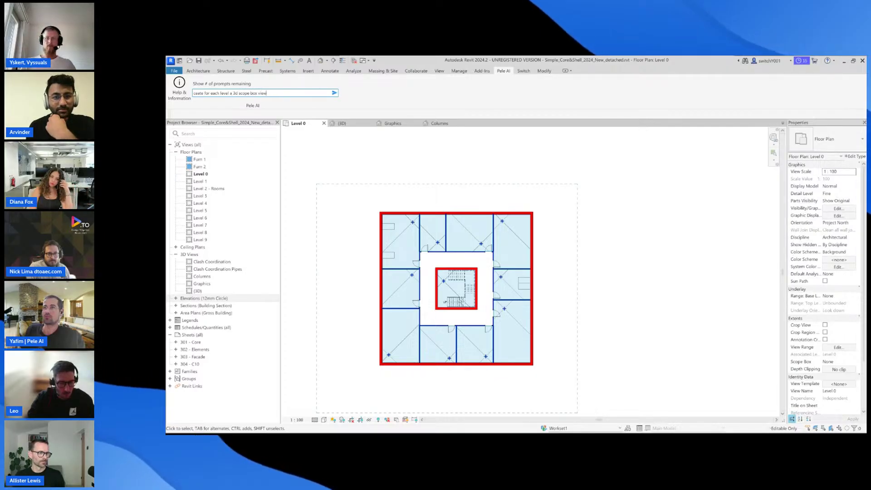
text( where)
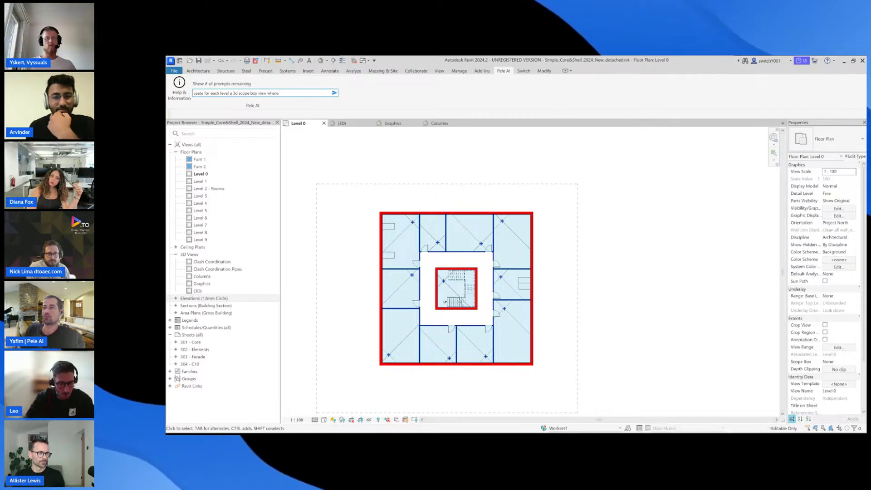
text( the scope box)
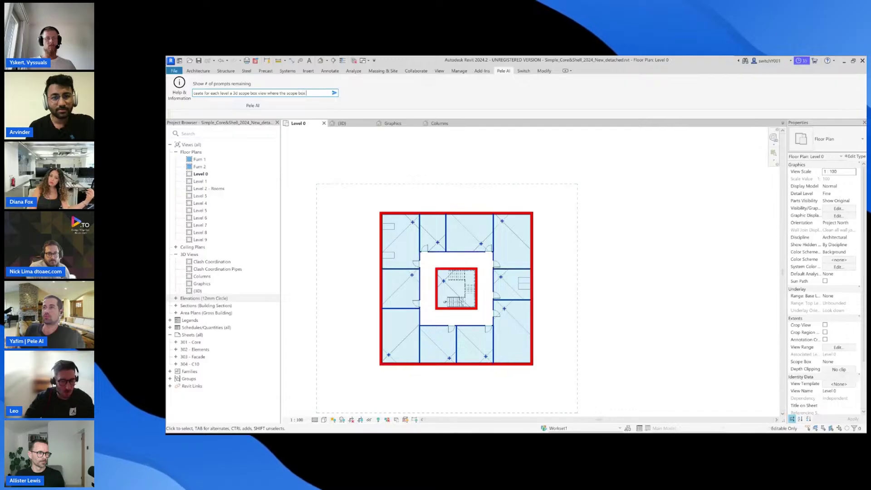
text( bottom and t)
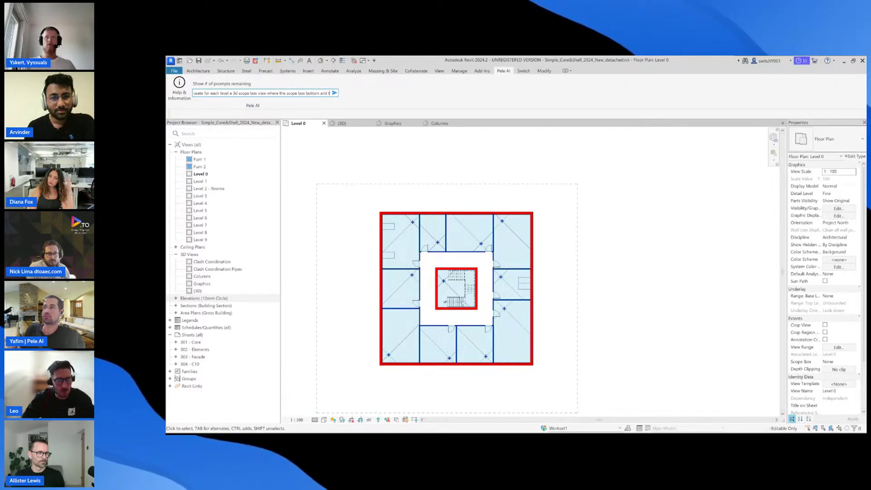
text(op are from the leve)
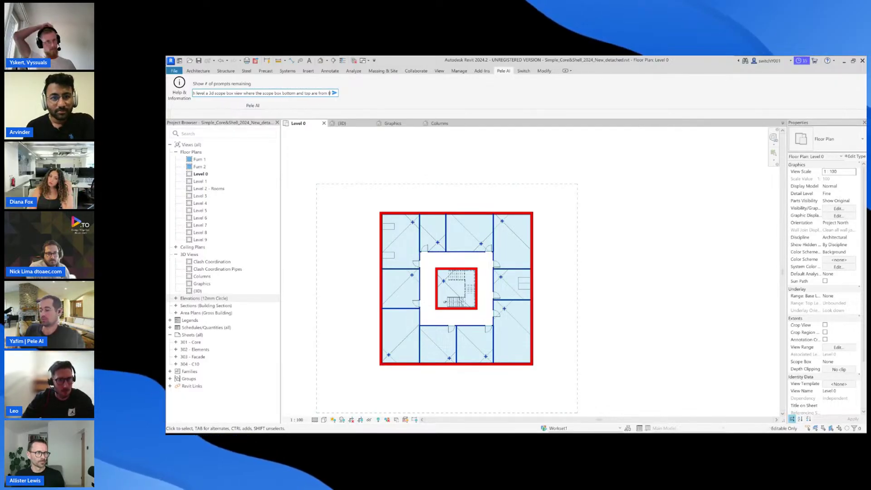
text(l -3m)
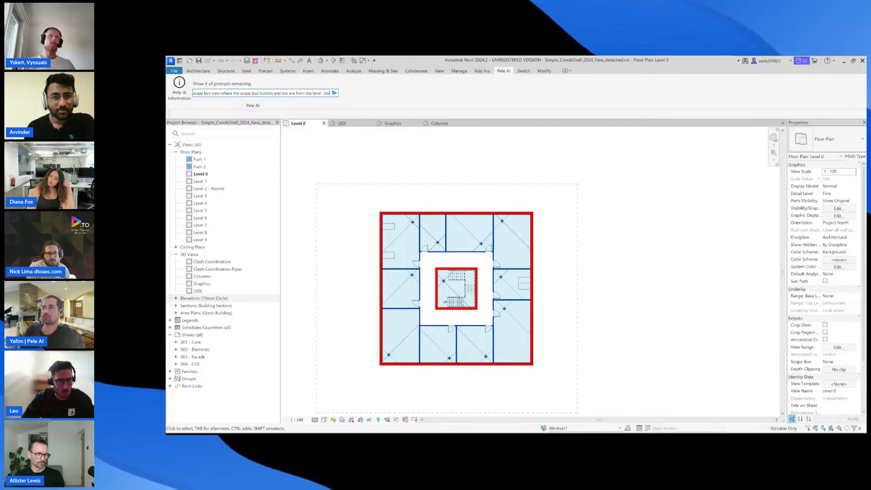
key(BackSpace)
text(0cm)
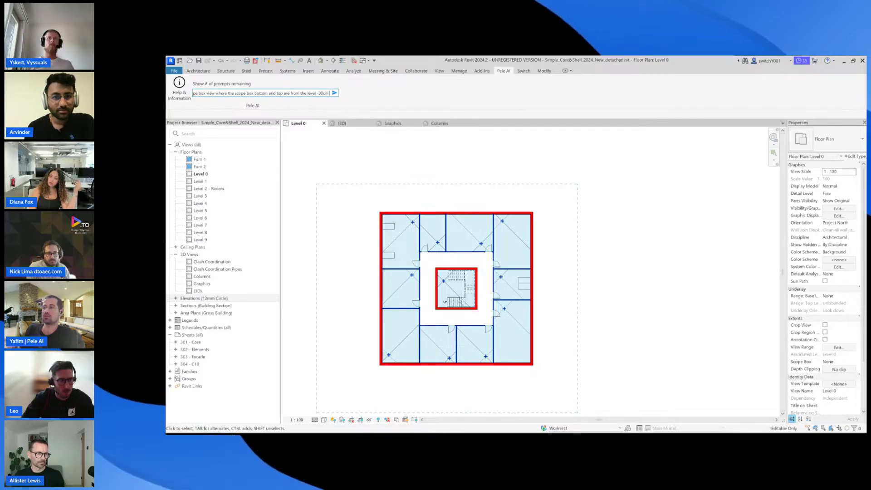
text( and the top is)
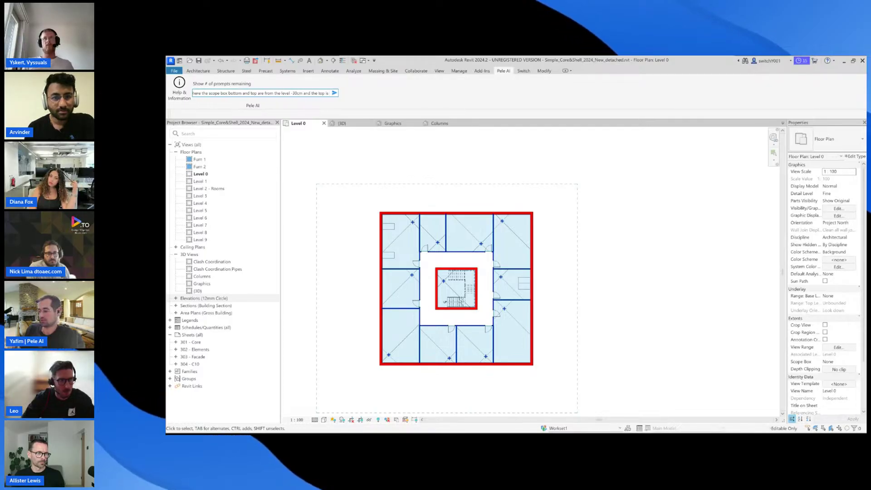
text( the level)
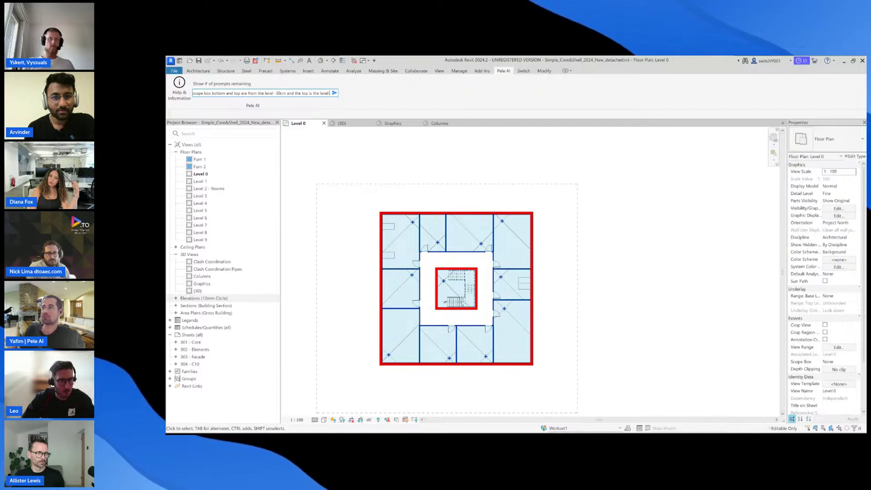
text( +1.2m)
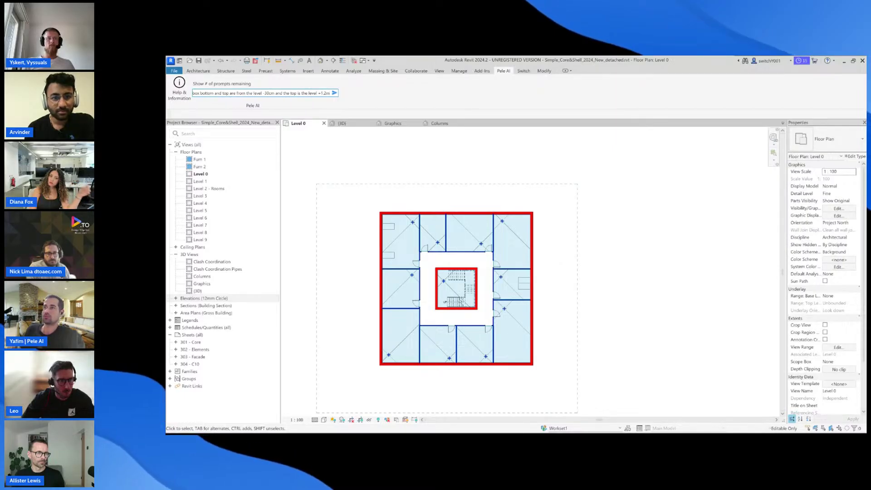
key(Return)
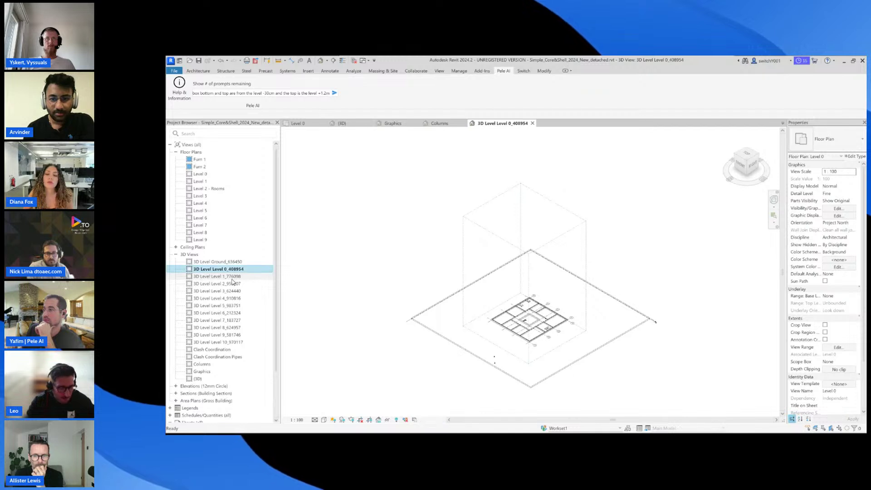
Examine the generated 3D views of Level 1 and Level 2 to check how each level is cut.
double_click(233, 276)
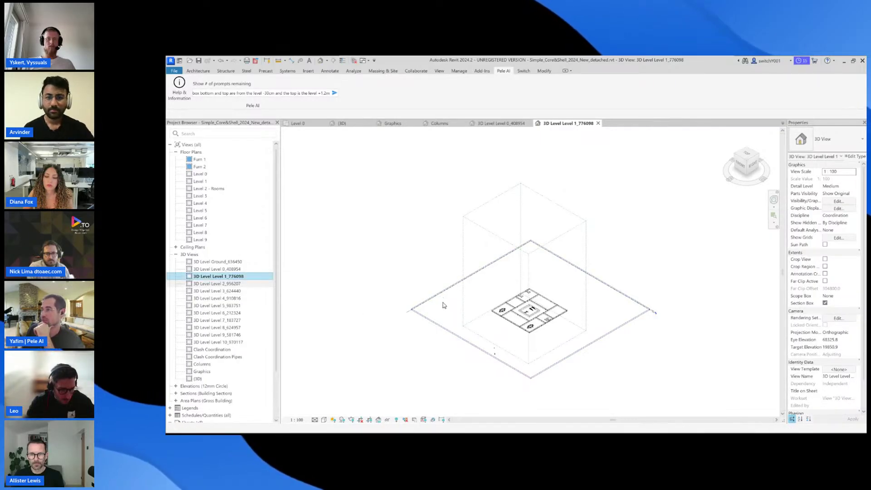
scroll(510, 321, up, 6)
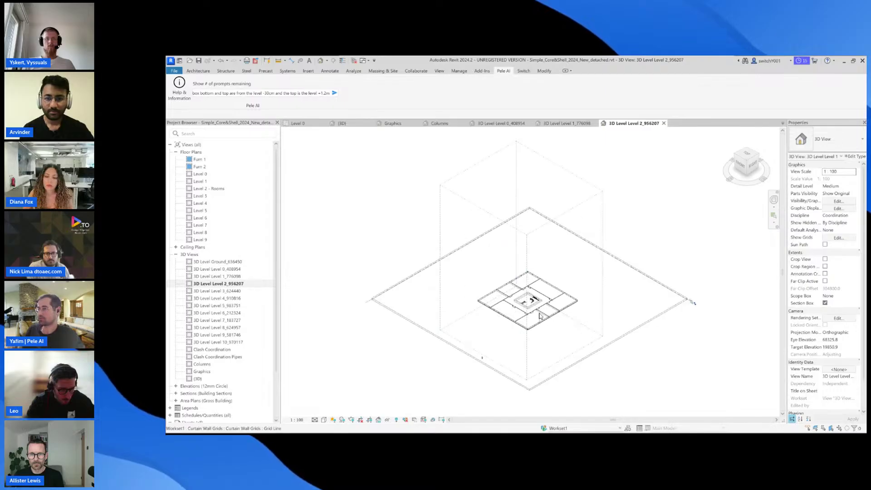
shift+middle_drag(548, 354, 452, 347)
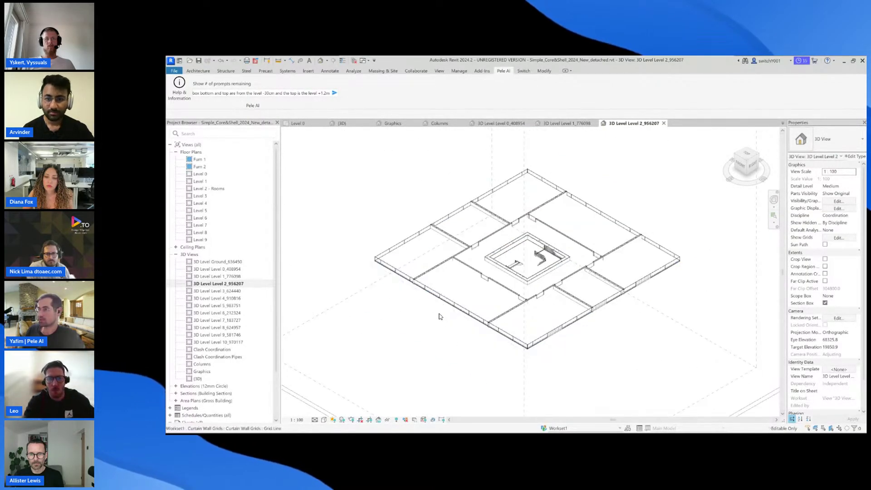
scroll(487, 293, down, 5)
scroll(487, 292, down, 4)
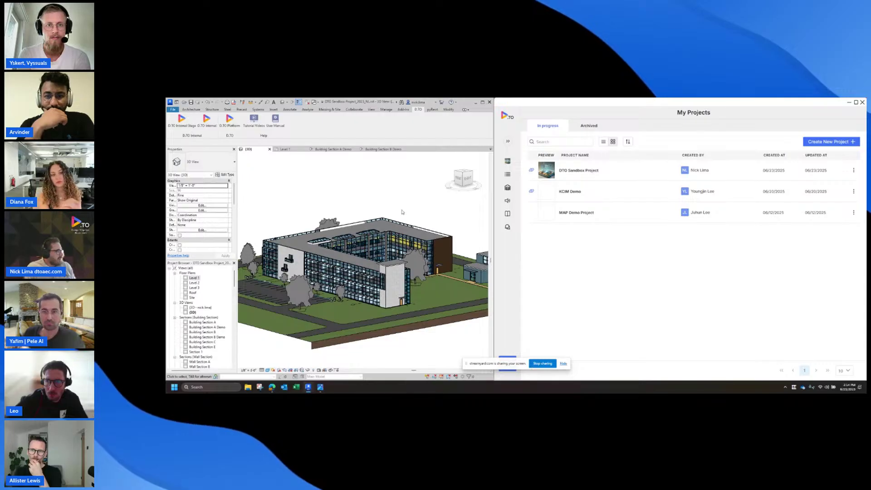
In the DTO Sandbox Project model, view the Level 1 floor plan and open the Building Section A Demo view.
double_click(192, 277)
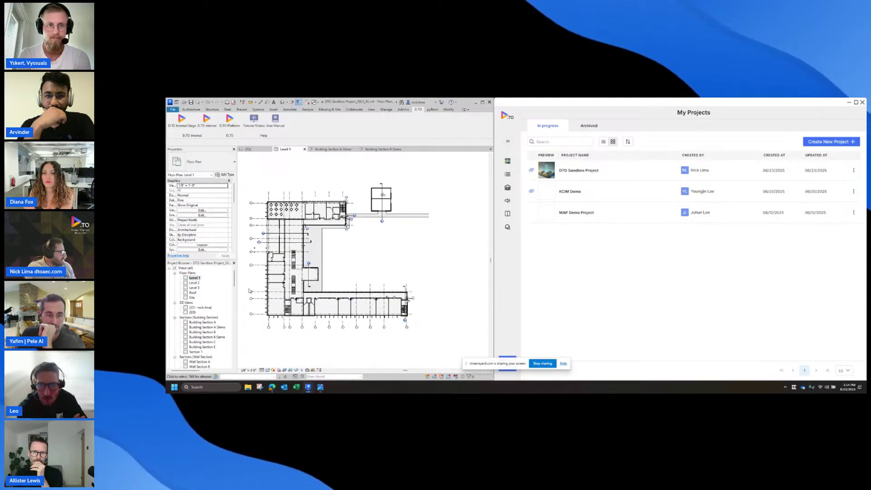
double_click(259, 241)
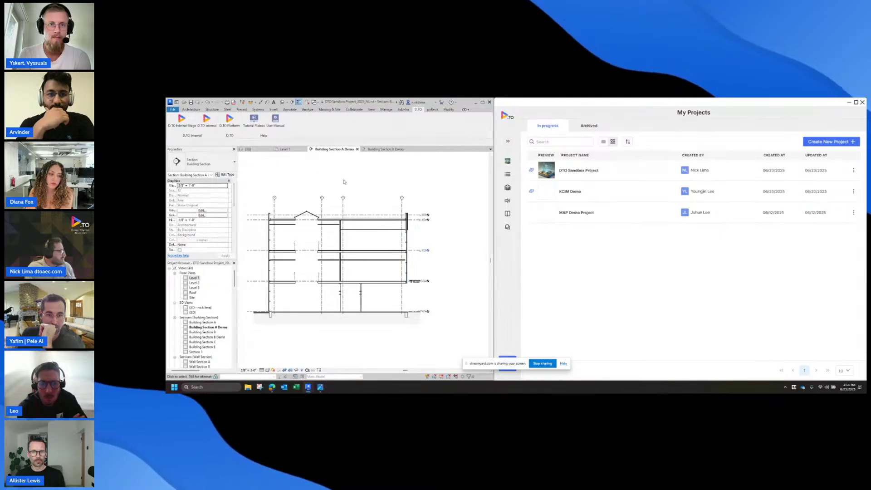
scroll(295, 227, up, 3)
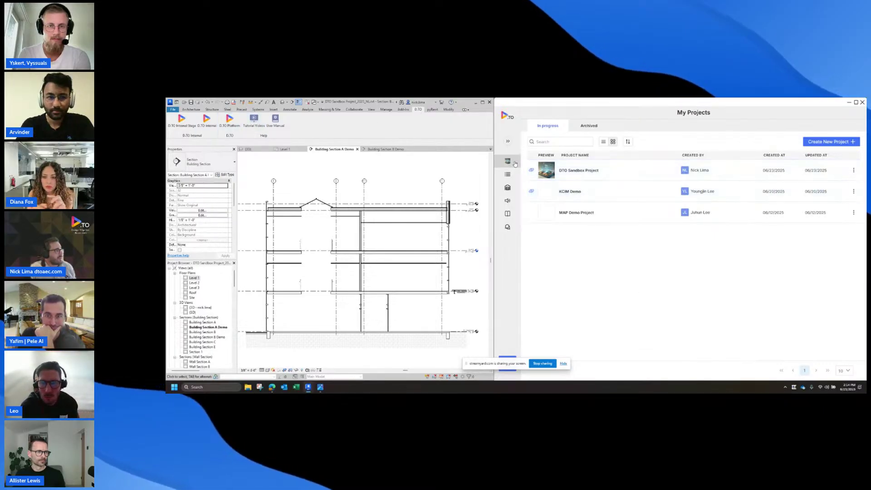
Open DTO Sandbox Project in D.TO and generate smart callouts for the Building Section A Demo view.
click(648, 172)
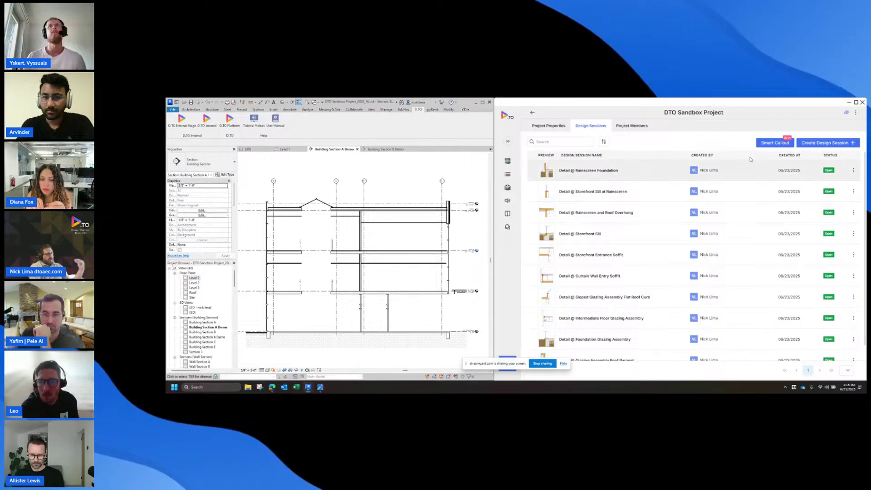
click(769, 146)
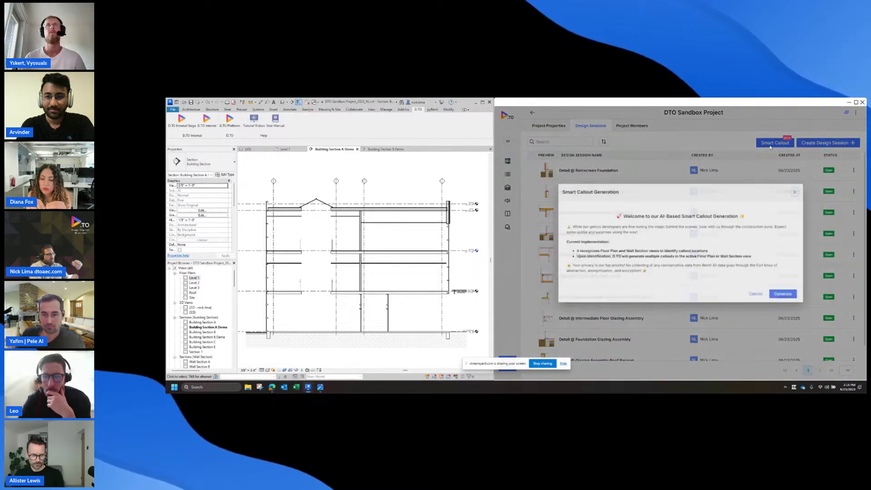
click(787, 294)
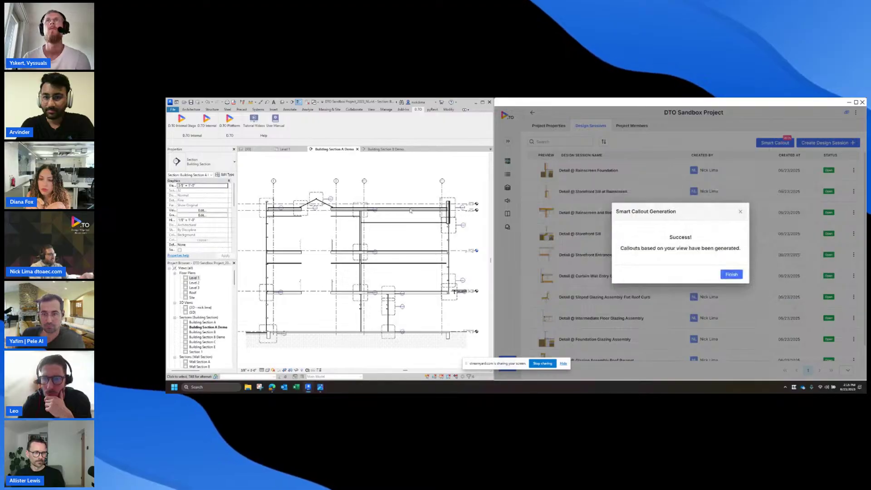
scroll(361, 215, up, 3)
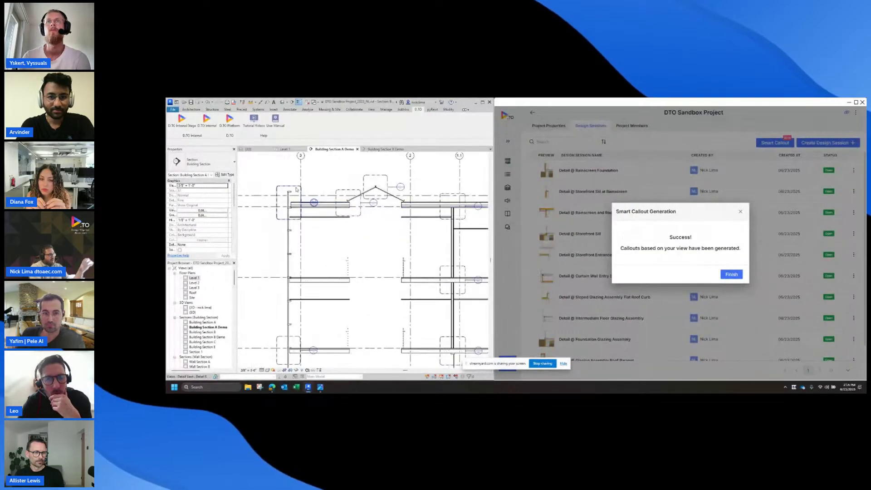
scroll(362, 216, down, 3)
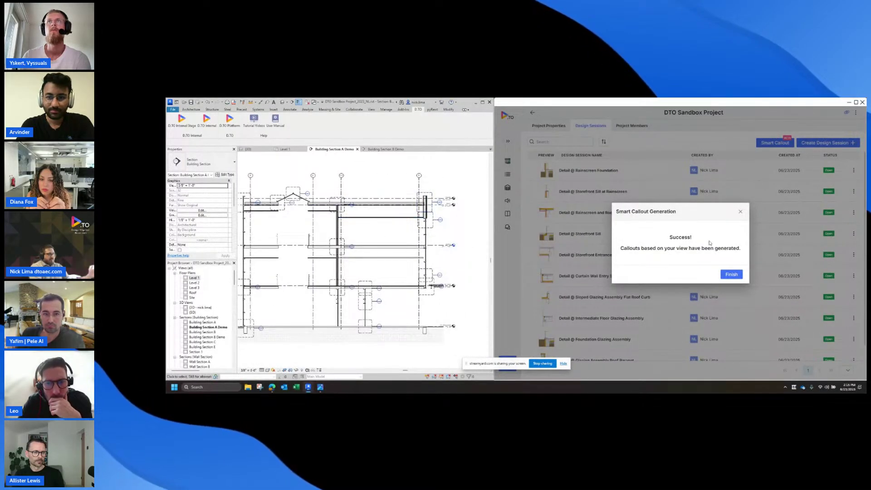
click(740, 213)
Generate smart callouts for the Building Section B Demo view as well.
double_click(208, 337)
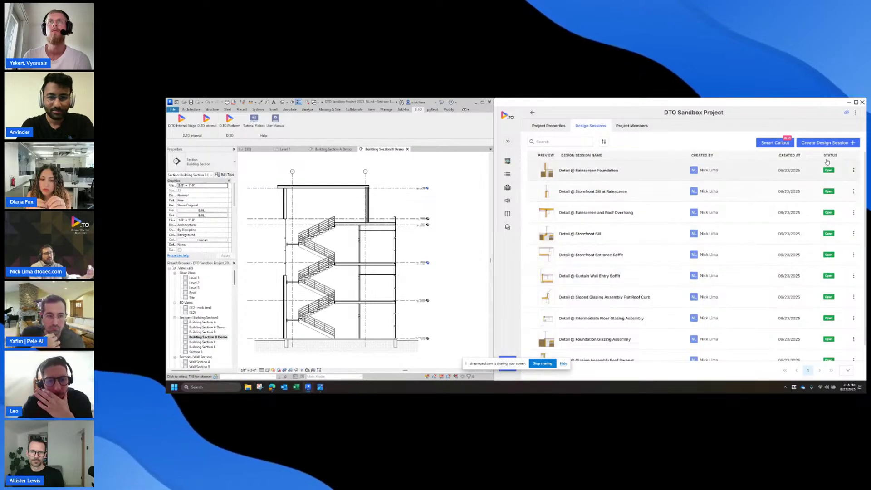
click(766, 144)
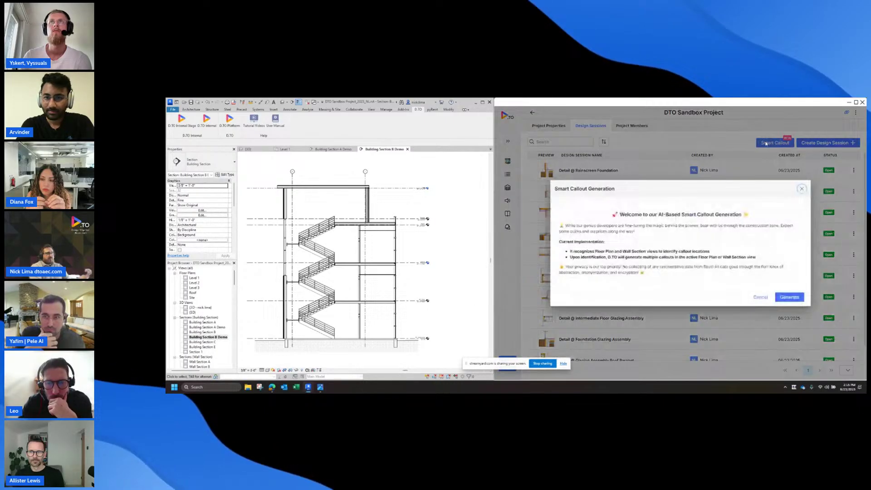
click(790, 294)
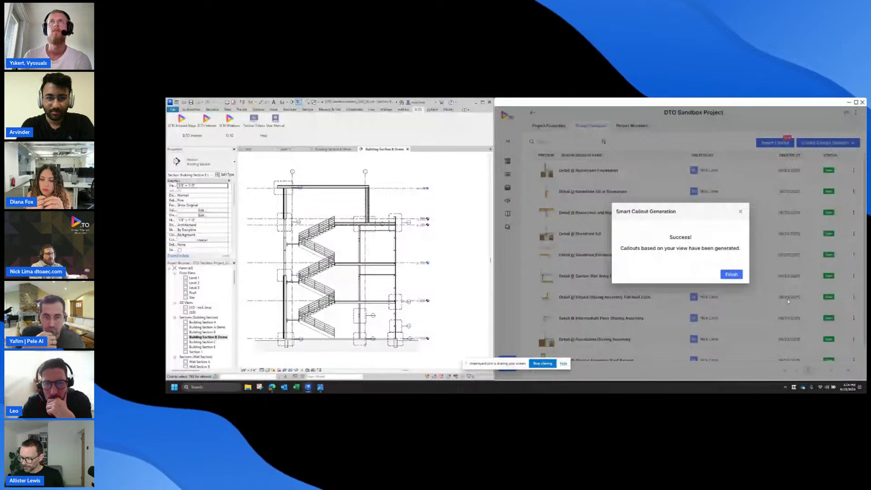
click(731, 274)
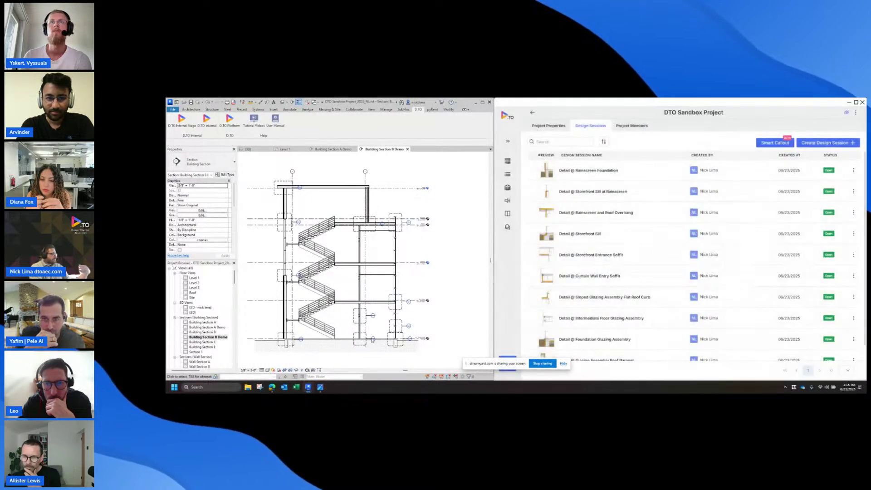
Return to Building Section A Demo and open the detail view of the callout at the right-hand roof parapet.
double_click(217, 327)
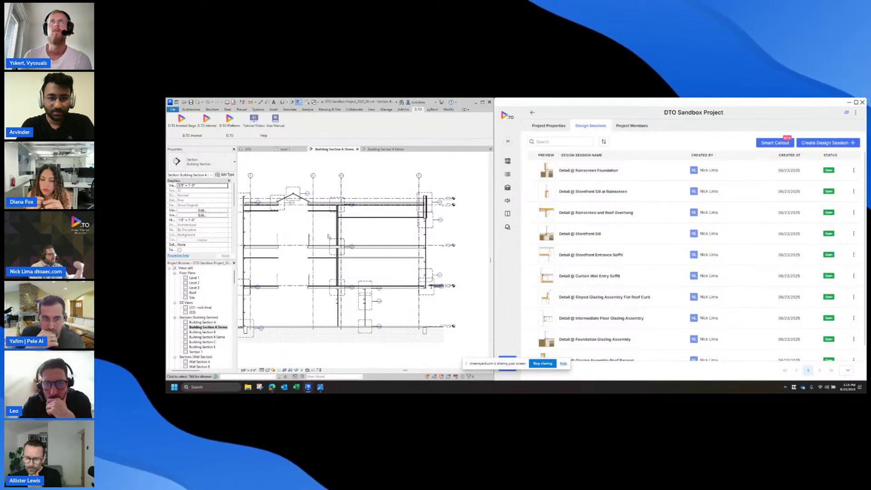
double_click(439, 202)
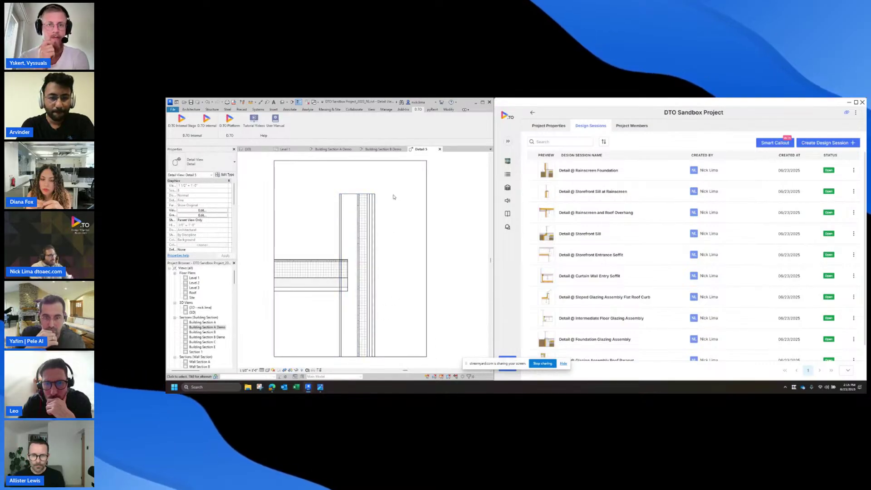
drag(393, 202, 325, 288)
click(437, 294)
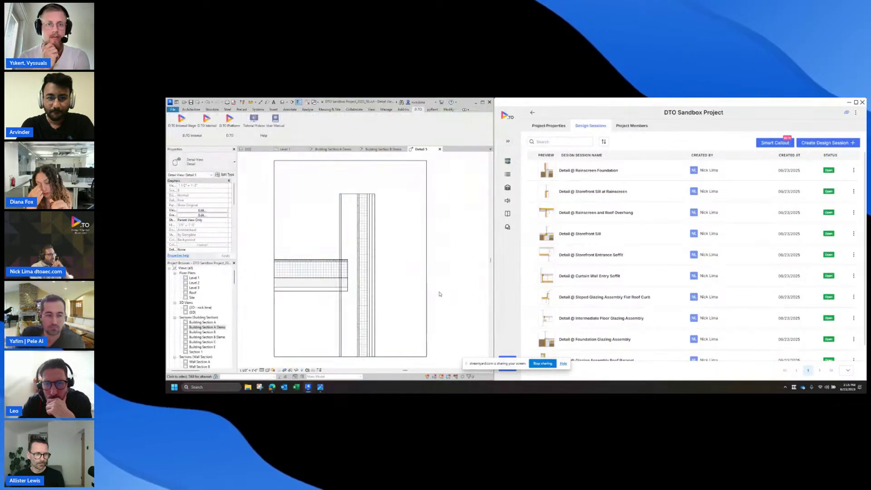
Start a new D.TO design session and link the open Detail 5 callout view to it.
click(826, 143)
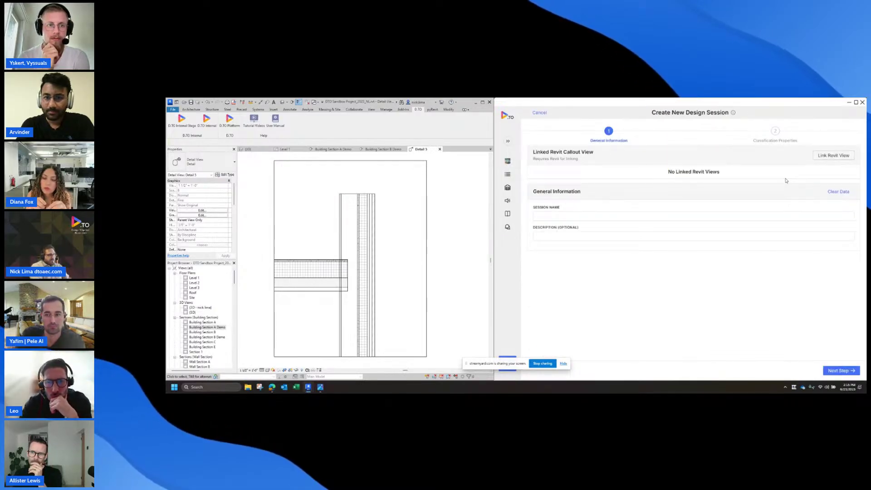
click(833, 155)
click(772, 286)
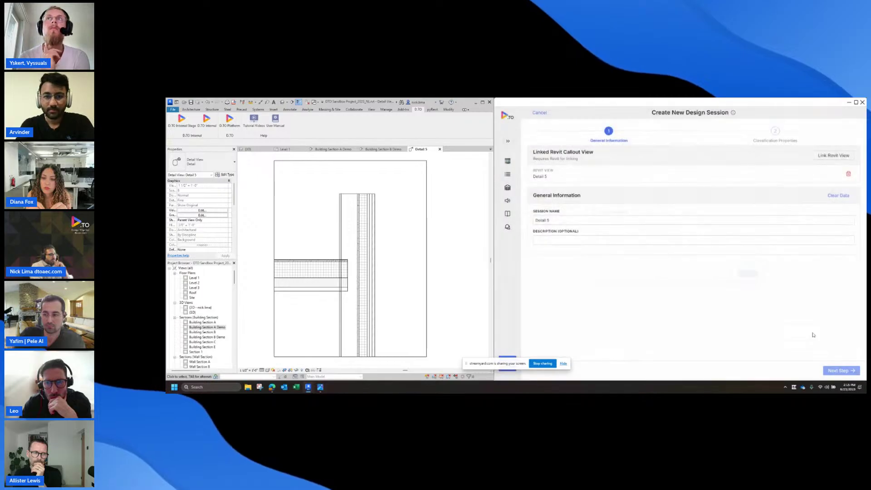
Proceed to the Detail 5 session's classification properties and set the phase to New Construction and the view type to Section.
click(841, 370)
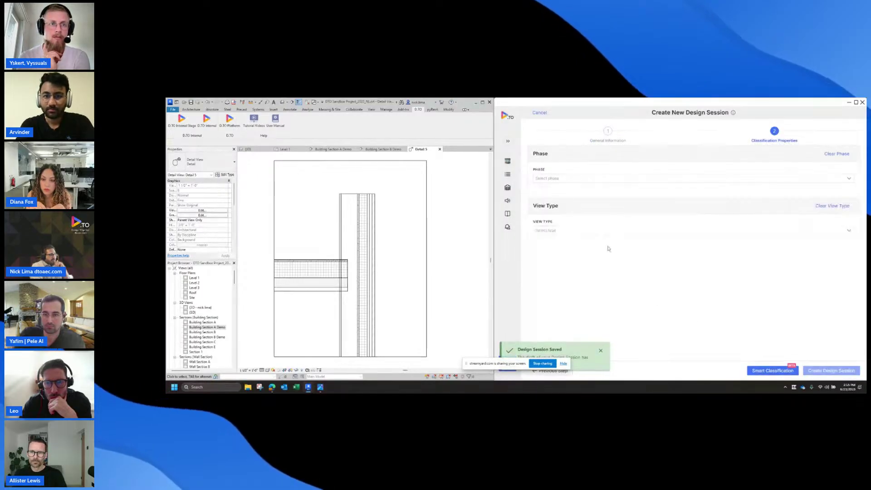
click(553, 179)
click(557, 200)
click(560, 230)
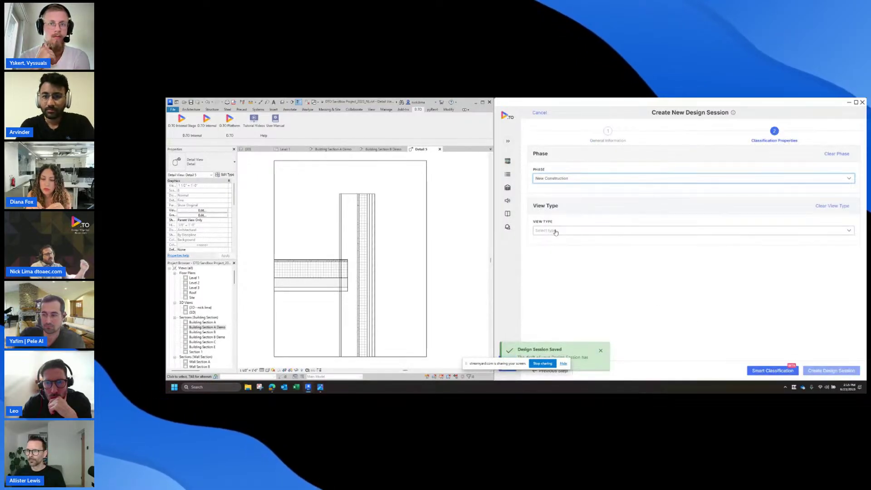
click(562, 257)
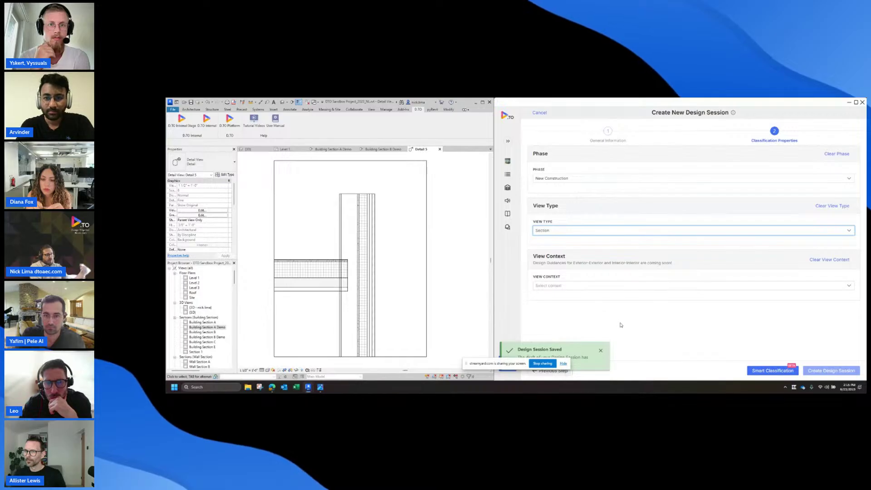
Run Smart Classification on the detail and apply the predicted Exterior Wall and Flat Roof condition.
click(772, 371)
click(707, 302)
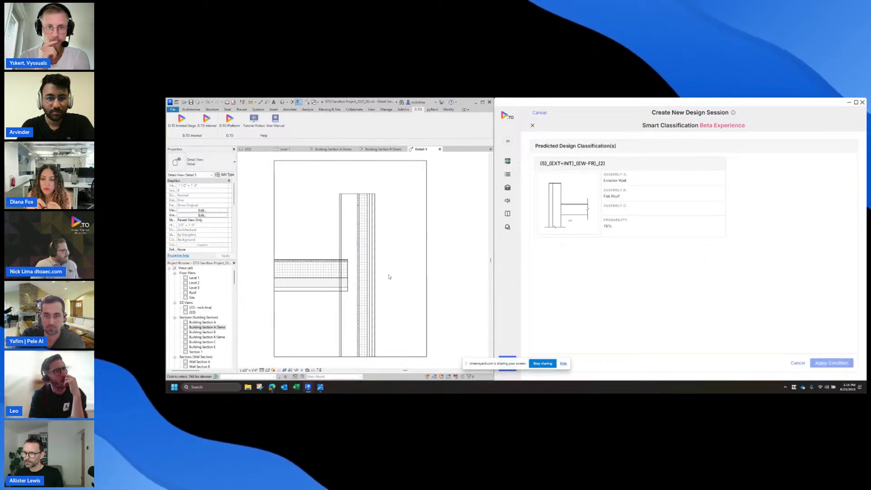
click(629, 235)
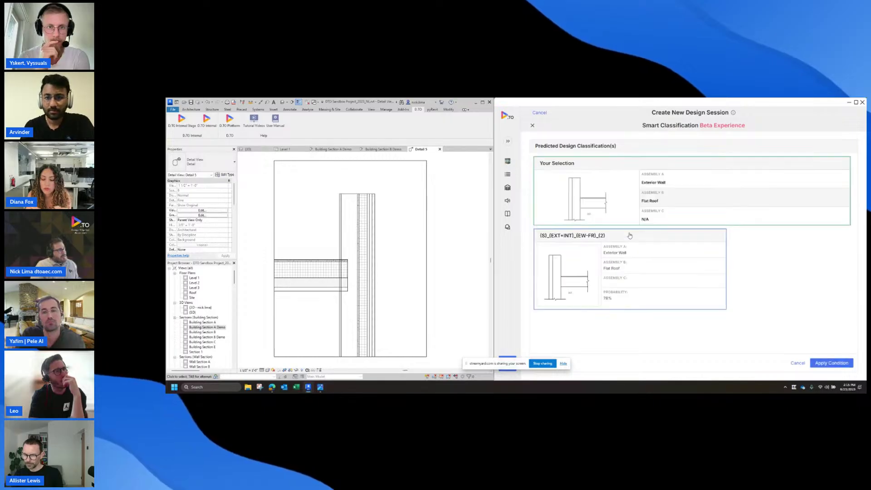
click(829, 368)
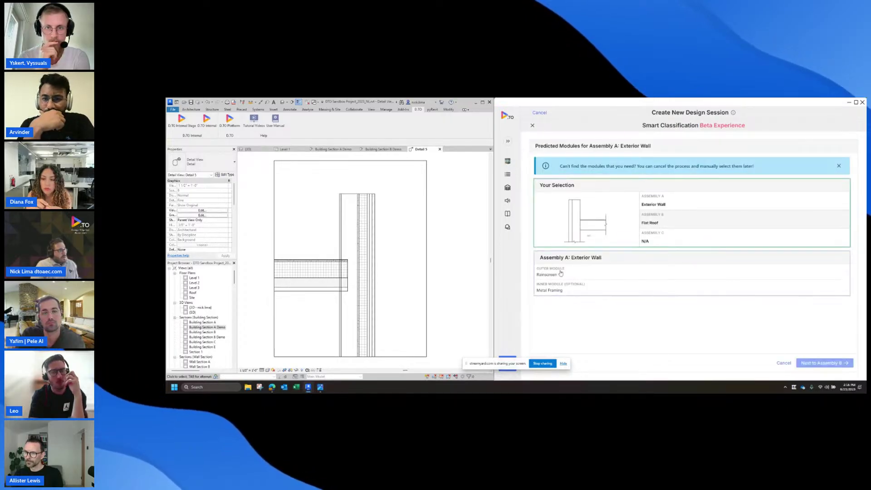
Apply the predicted modules: Rainscreen with Metal Framing for the exterior wall, Membrane Roofing with Concrete on Metal Deck (Roof) for the flat roof.
click(560, 273)
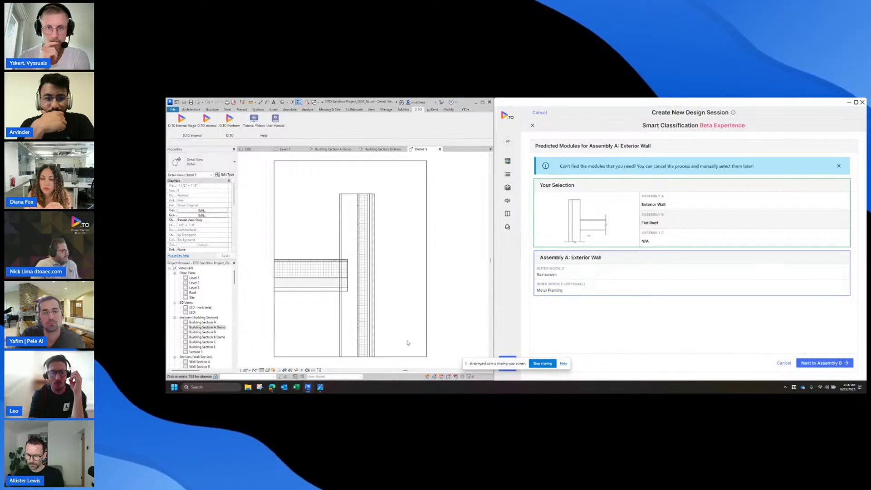
click(804, 362)
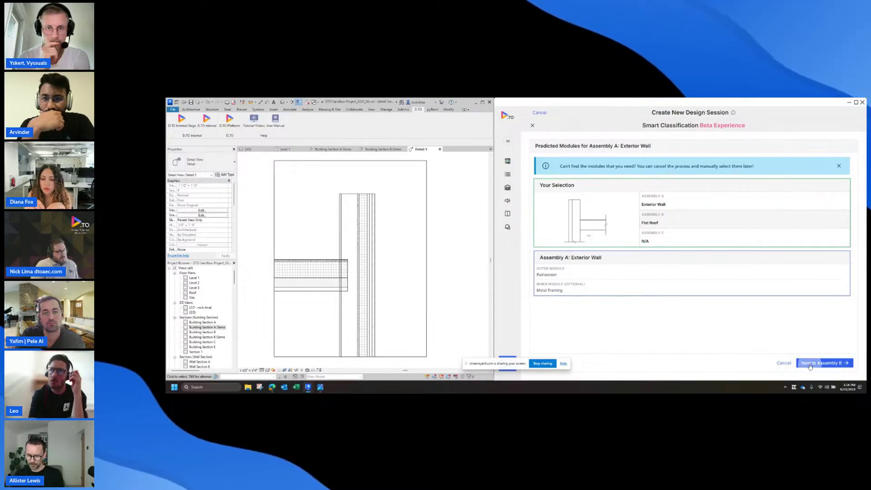
click(297, 265)
click(710, 288)
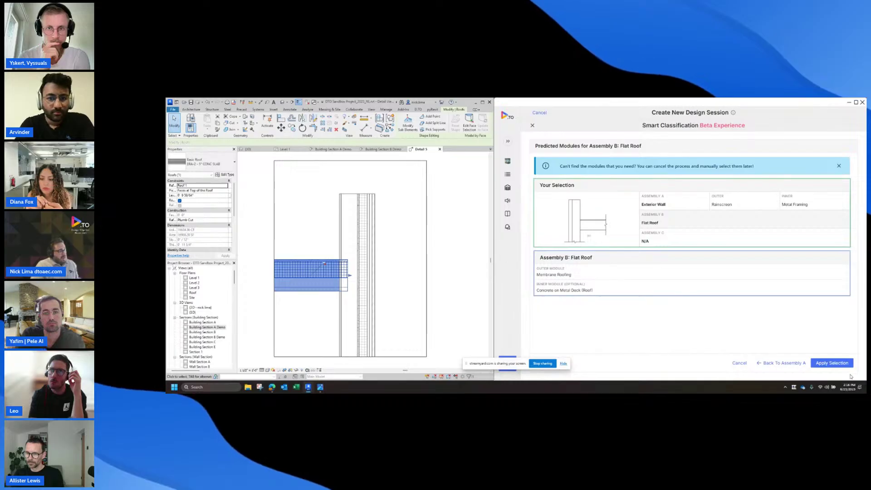
click(832, 363)
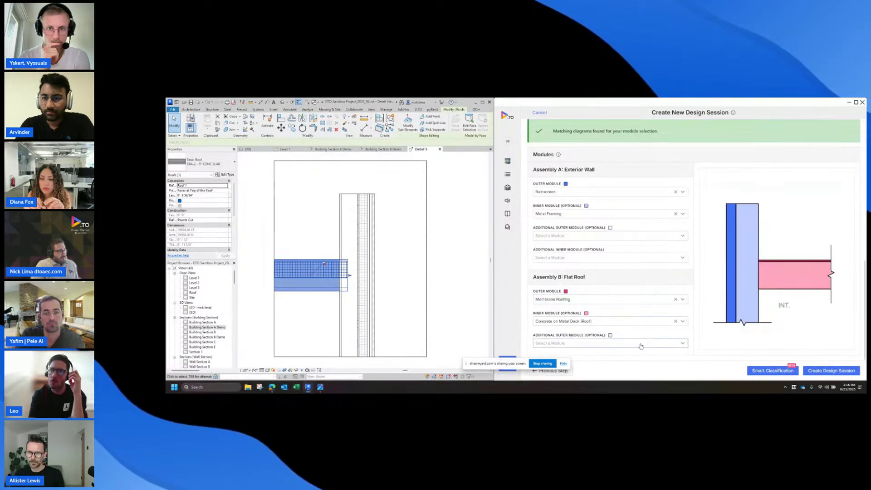
Add Vegetated Roof Systems as the flat roof's additional outer module and create the design session.
click(633, 343)
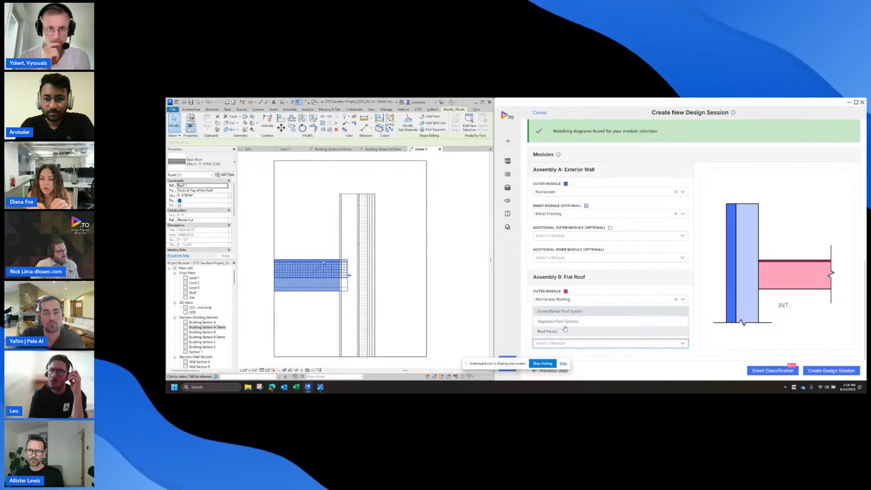
click(590, 331)
click(840, 371)
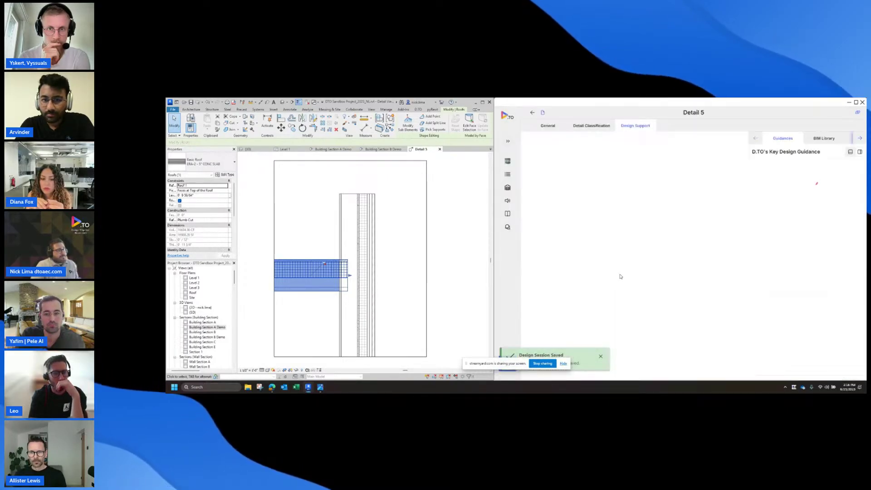
click(393, 226)
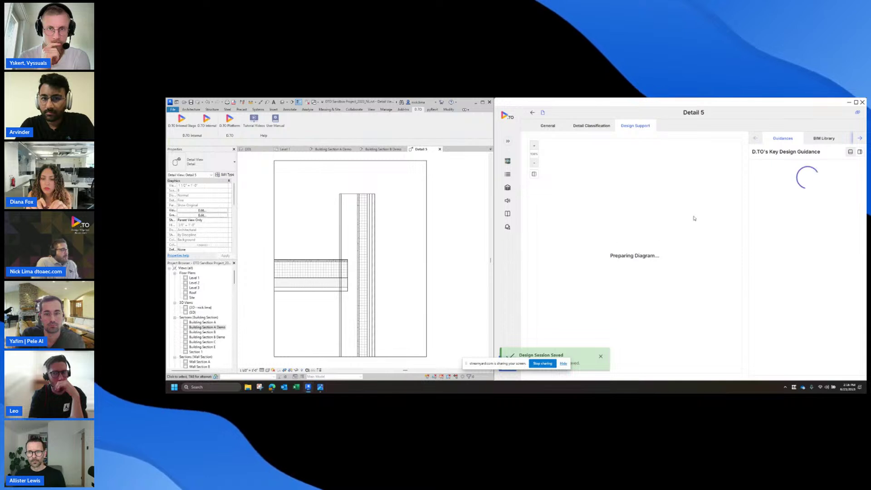
Widen the guidance area beside the parapet diagram, isolate the continuous insulation and open its design guidance.
drag(734, 245, 647, 249)
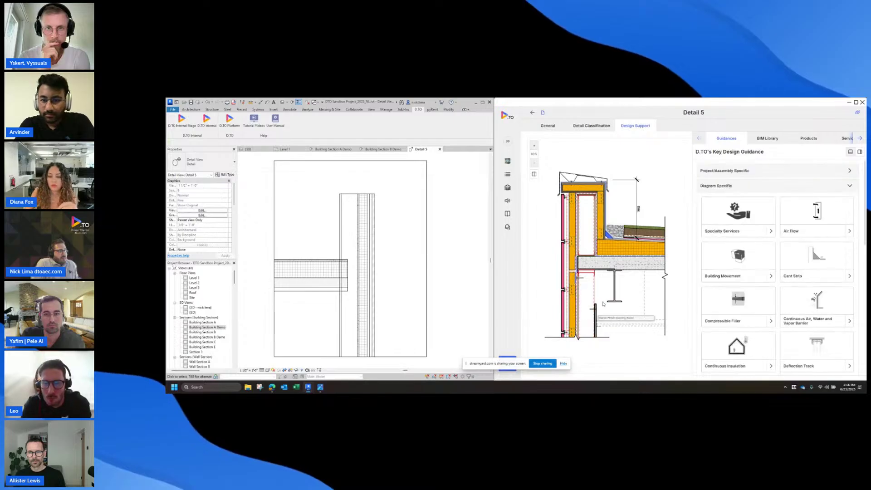
scroll(598, 207, up, 2)
scroll(601, 207, up, 2)
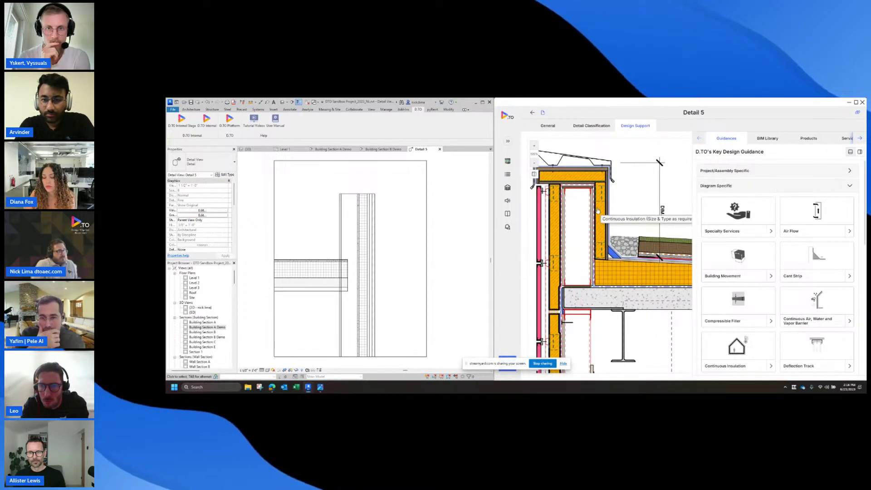
click(599, 232)
click(853, 232)
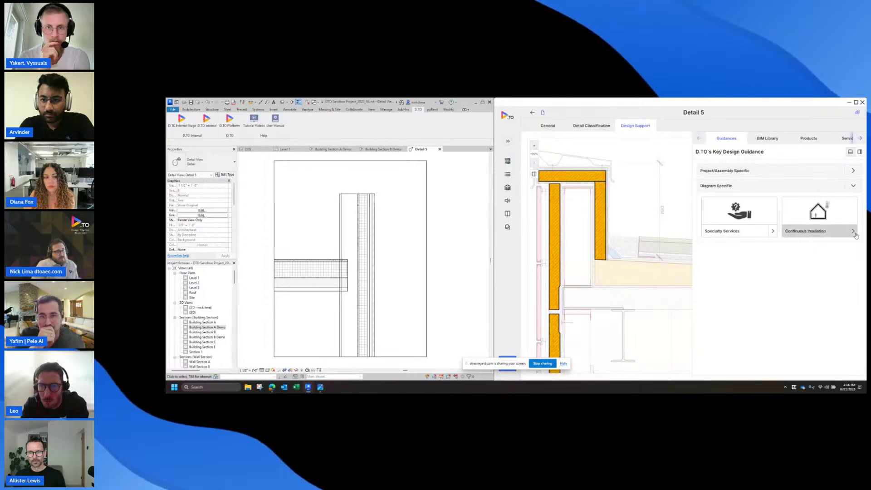
Isolate the membrane layers in the diagram and check the Continuous Air, Water and Vapor Barrier guidance.
click(679, 227)
click(698, 152)
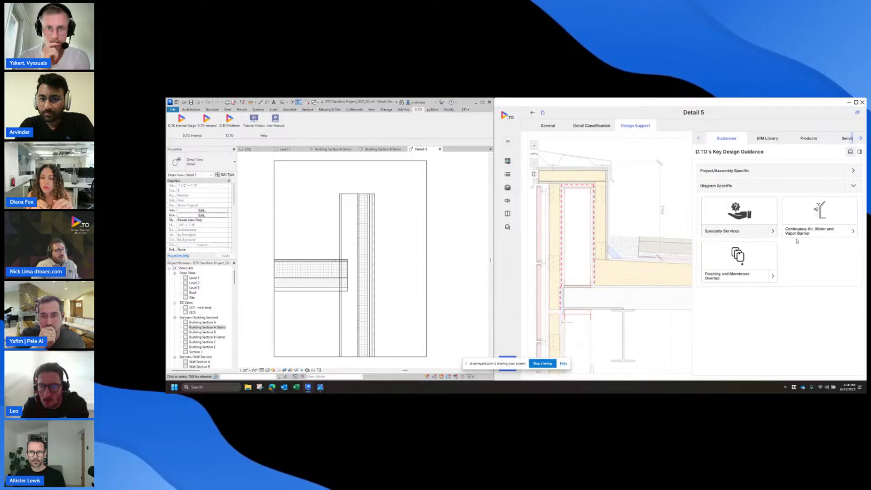
click(847, 231)
click(698, 152)
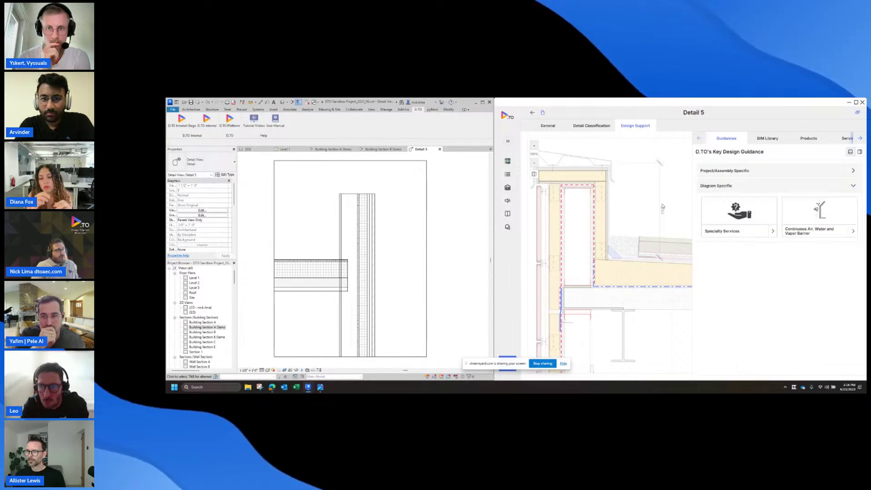
Read through the Green Roof General guidance for the vegetated roof layer, then return to the key design guidance overview.
click(835, 231)
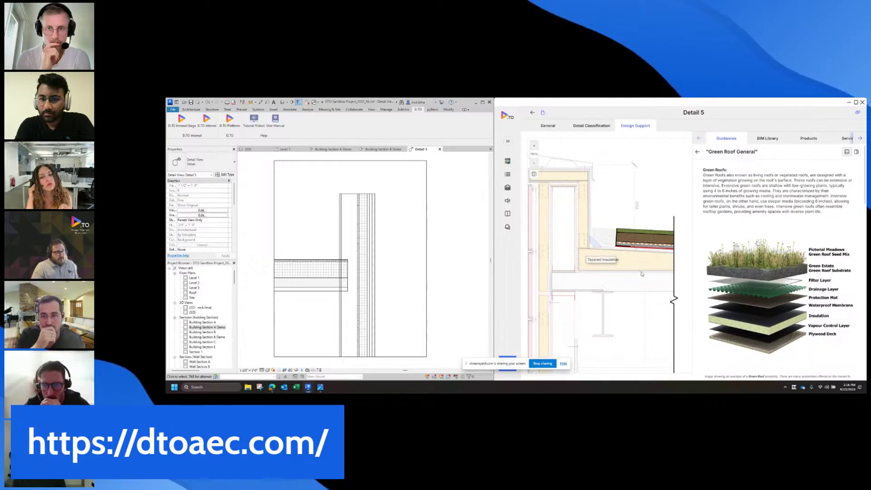
drag(689, 228, 627, 228)
scroll(765, 252, down, 15)
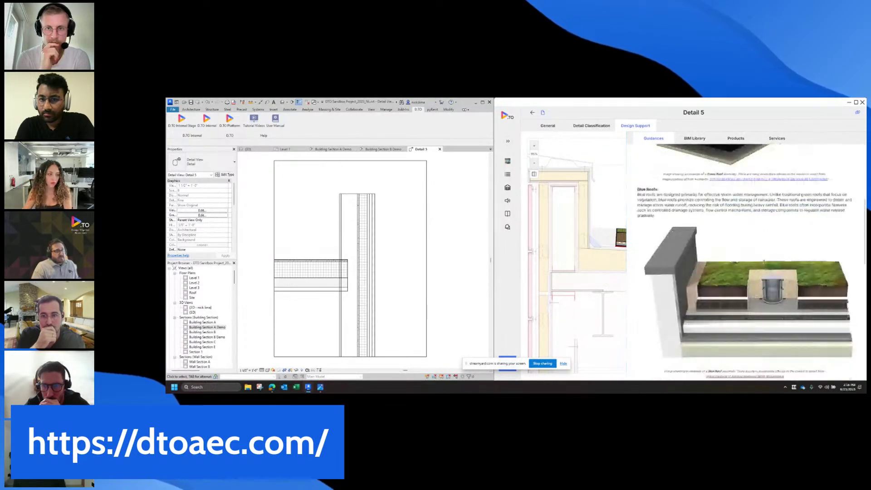
scroll(766, 273, up, 10)
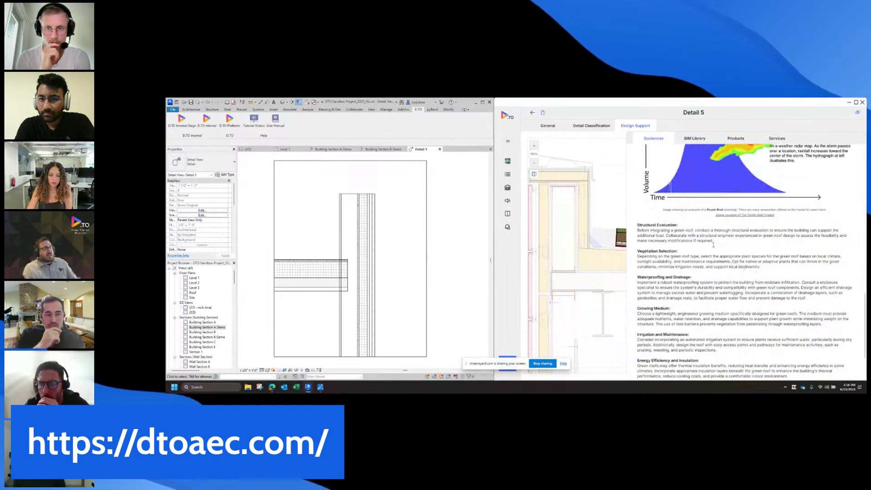
scroll(654, 186, up, 3)
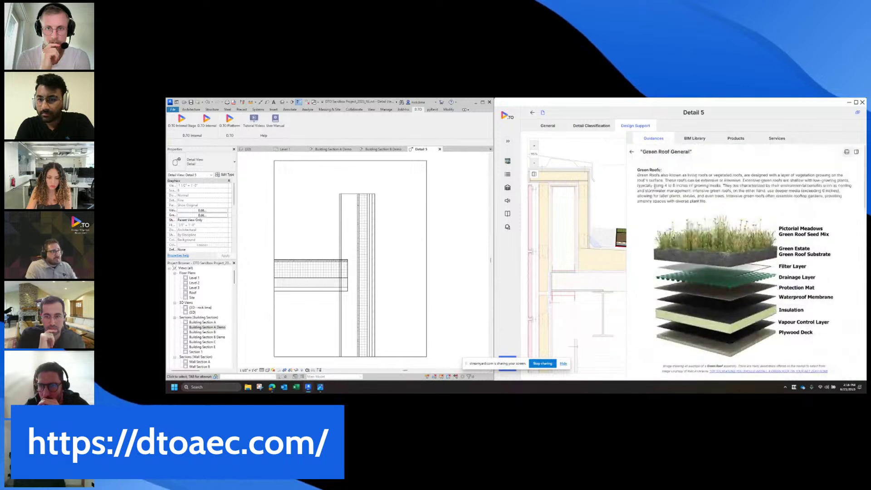
click(631, 152)
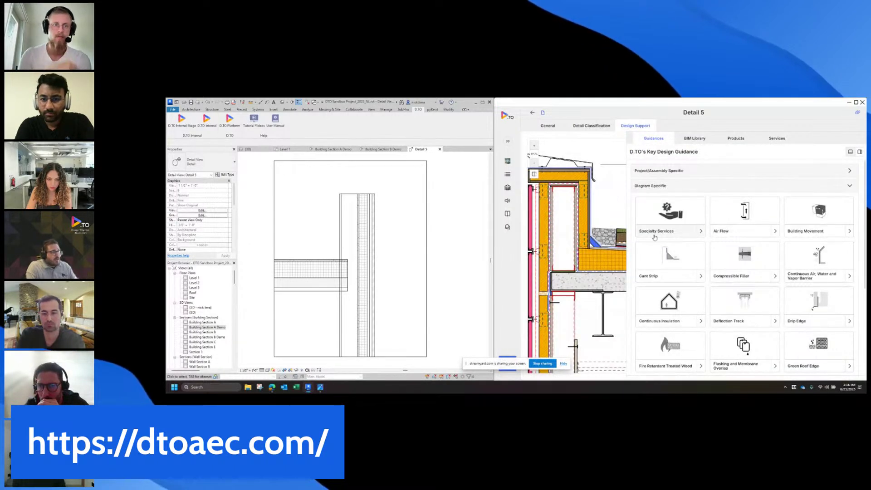
drag(627, 257, 690, 256)
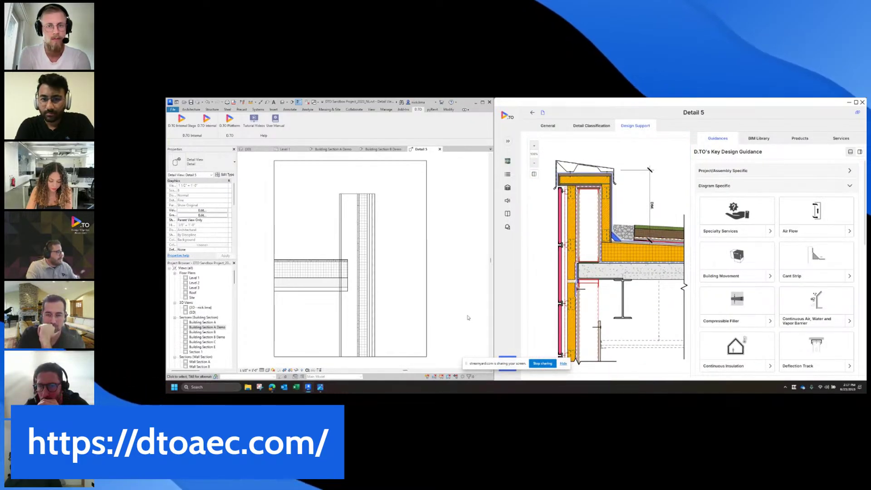
Return to the project's design sessions and open the Detail 11 callout view from Building Section A Demo.
click(534, 114)
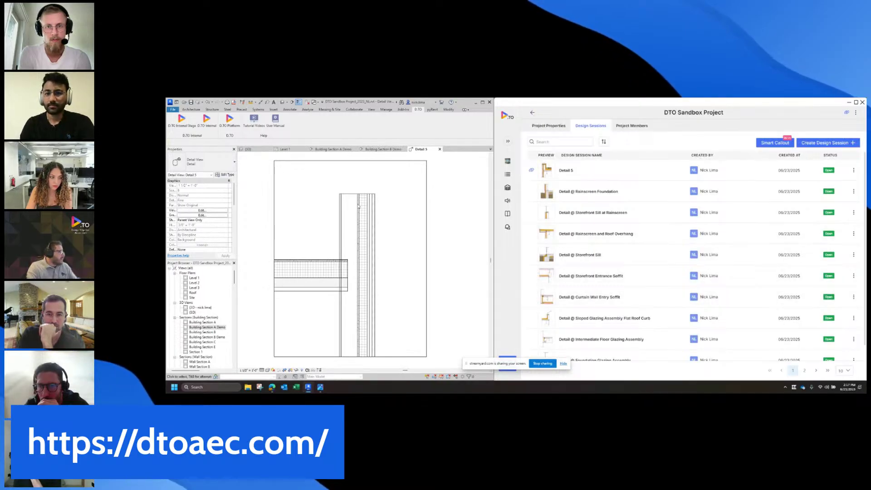
click(376, 150)
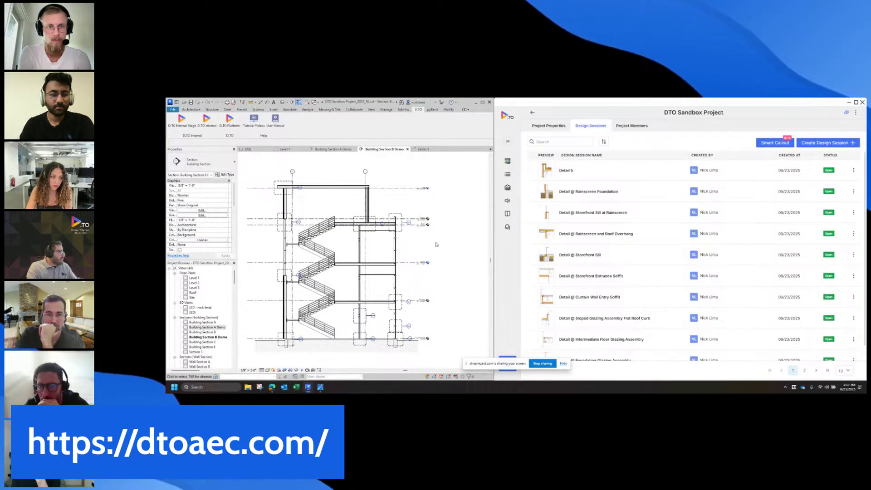
click(334, 149)
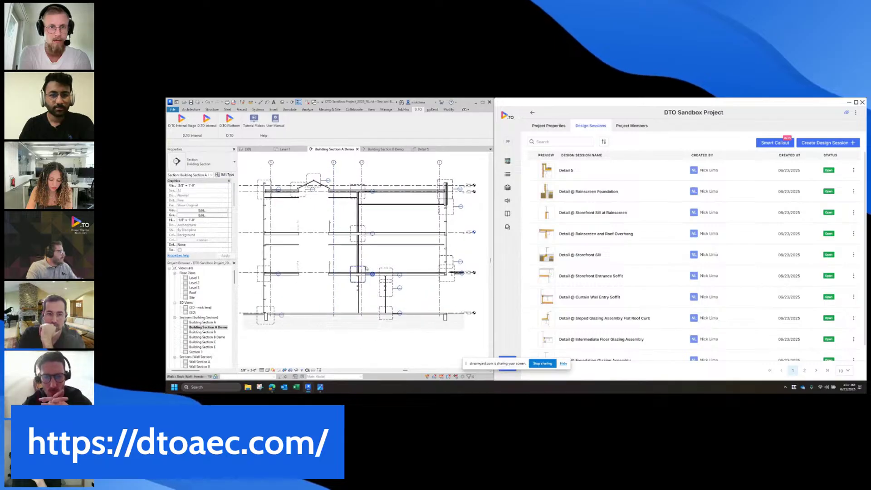
Create a new design session linked to the active Detail 11 view and proceed to its classification properties.
click(777, 143)
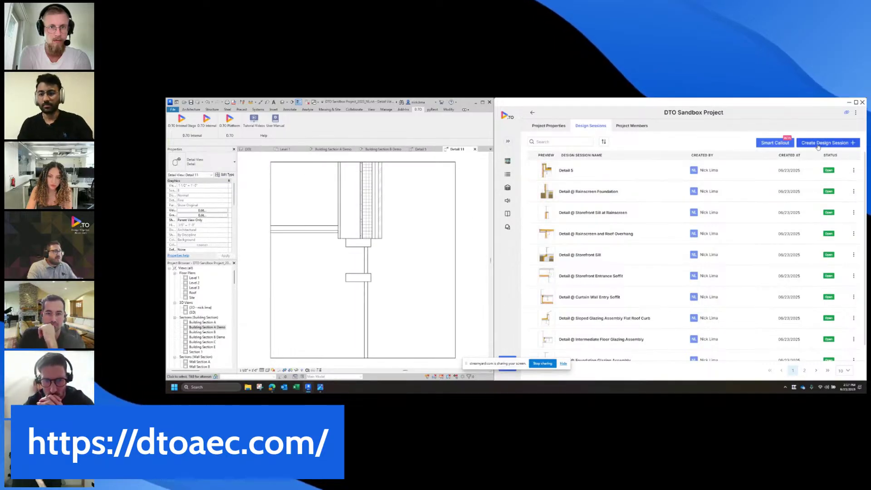
click(828, 156)
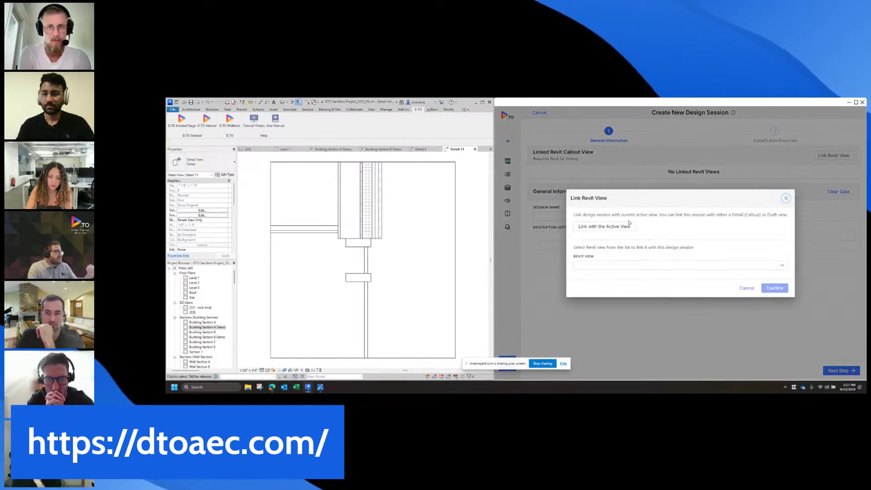
click(633, 224)
click(773, 287)
click(833, 371)
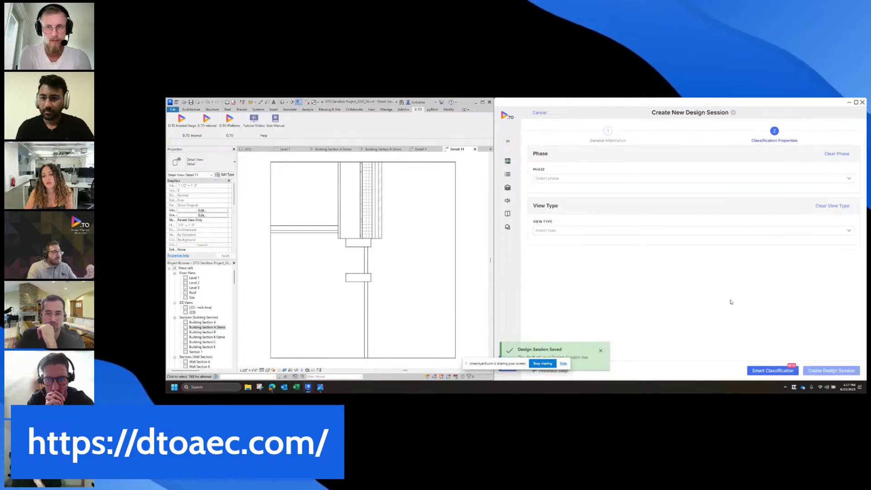
Run Smart Classification on Detail 11 and apply the predicted (S)_(EXT+INT)_(EW-OP)_(1) condition with the exterior wall above the opening.
click(760, 370)
click(711, 301)
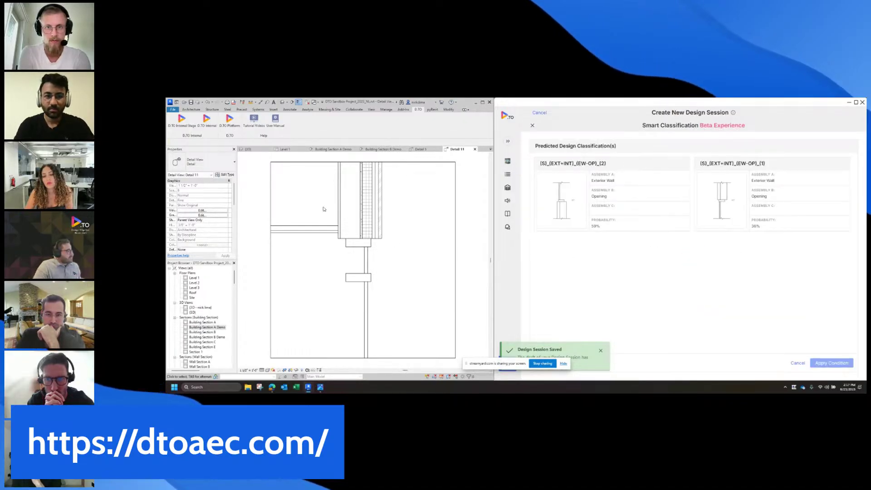
click(783, 199)
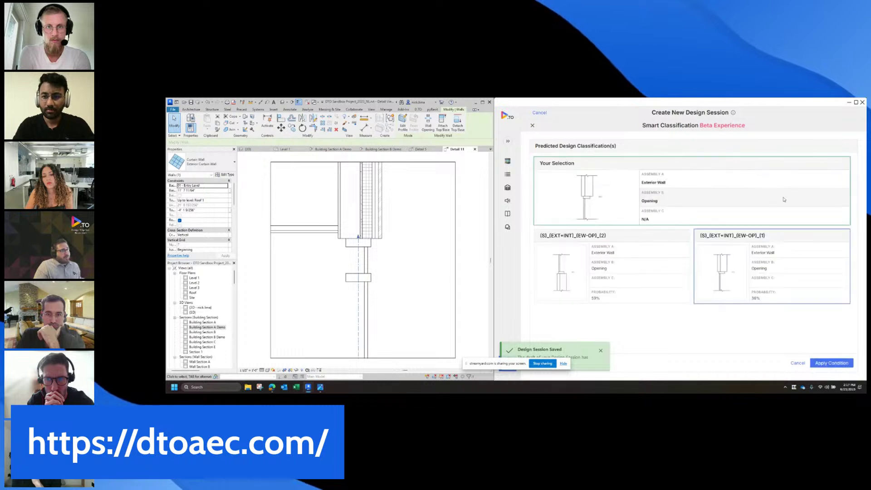
click(832, 364)
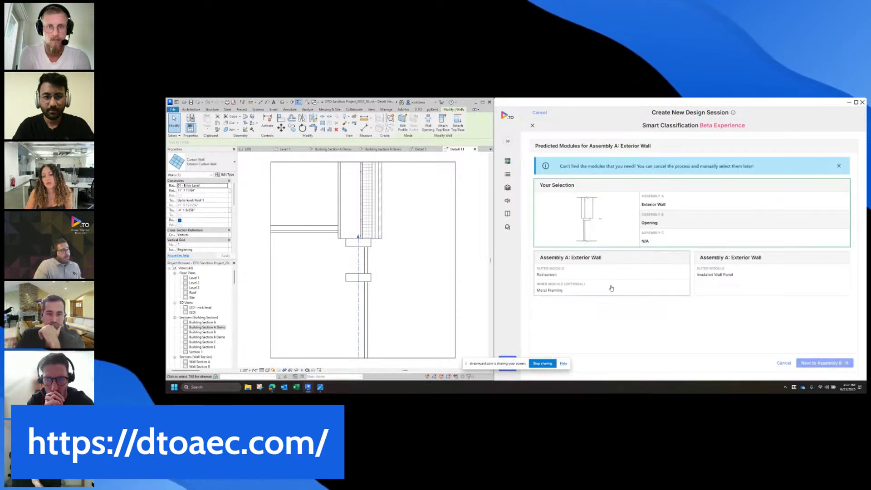
Apply Rainscreen with Metal Framing as the exterior wall modules and Curtain Wall as the opening's outer module.
click(646, 286)
click(824, 363)
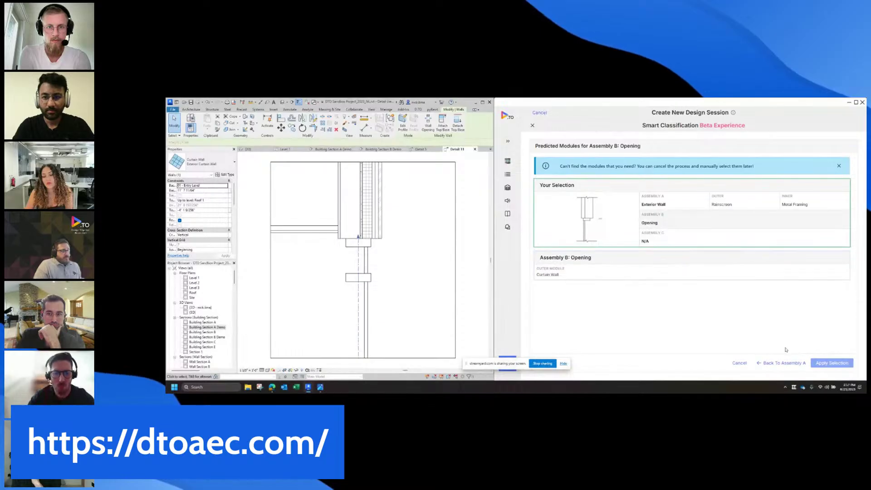
click(831, 363)
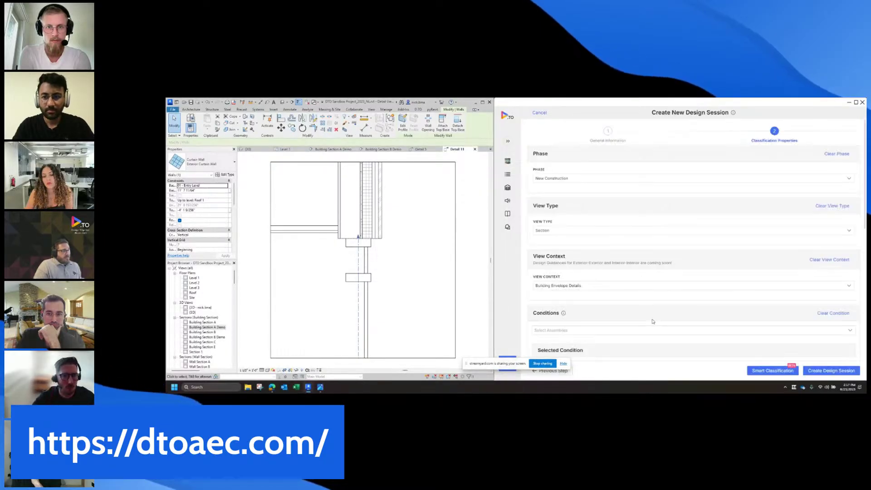
Create the Detail 11 design session, proceed to its design guidance, and open the Curtain Wall guidance for the curtain wall frame head.
click(832, 370)
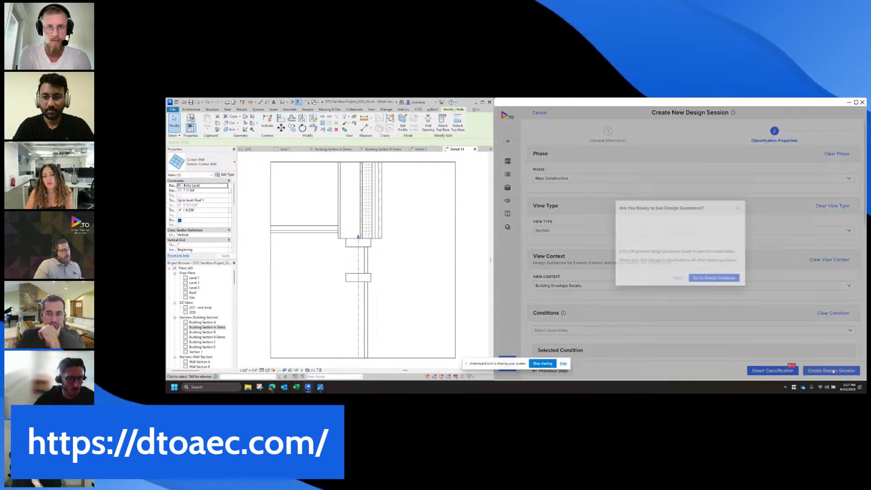
click(715, 283)
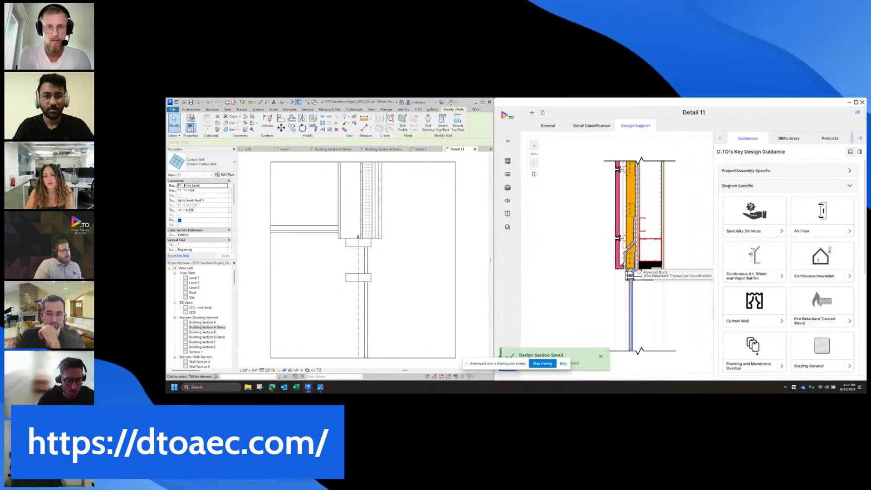
click(638, 286)
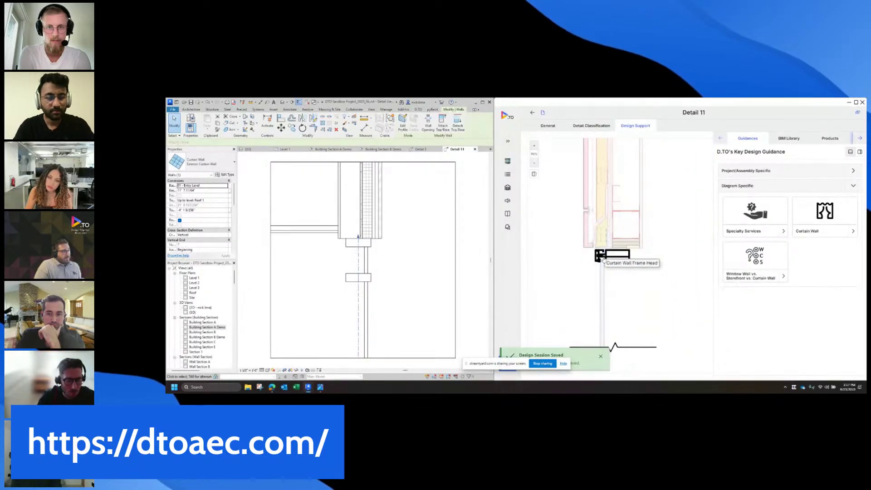
click(852, 232)
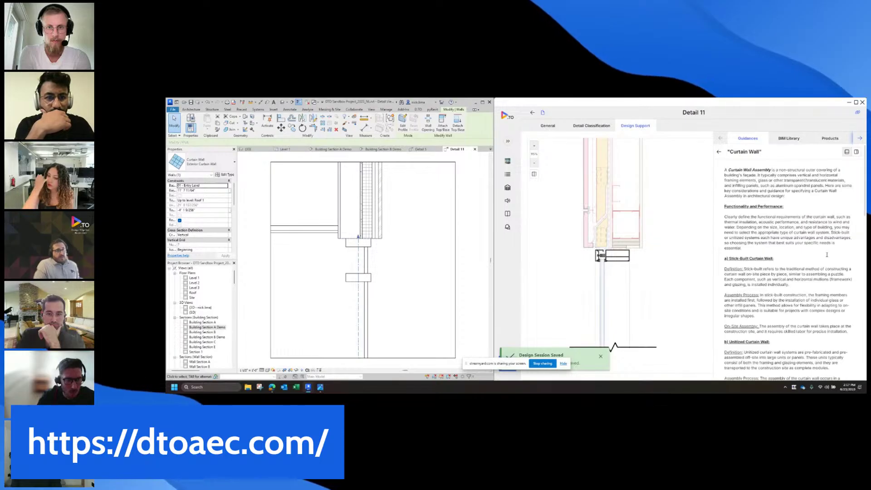
Read through the Curtain Wall guidance beside the Detail 11 diagram and return to the key design guidance list.
scroll(729, 301, down, 15)
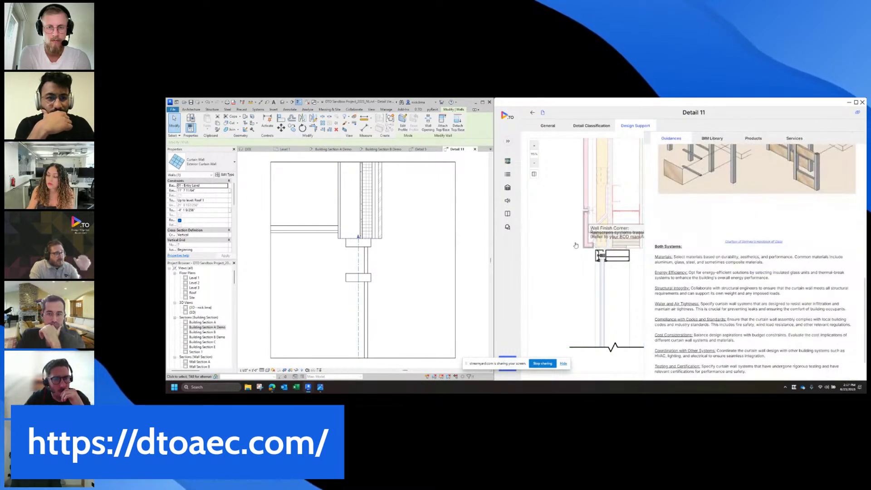
drag(631, 264, 613, 275)
scroll(624, 279, down, 2)
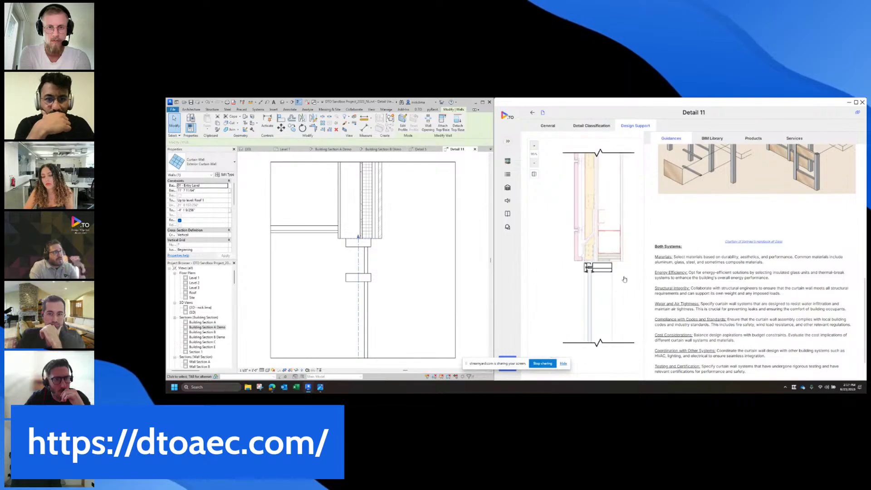
scroll(684, 277, up, 15)
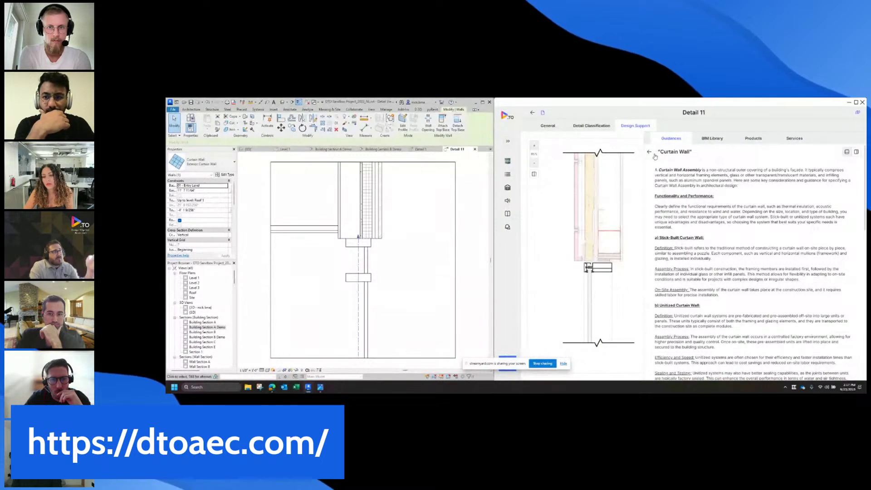
click(649, 153)
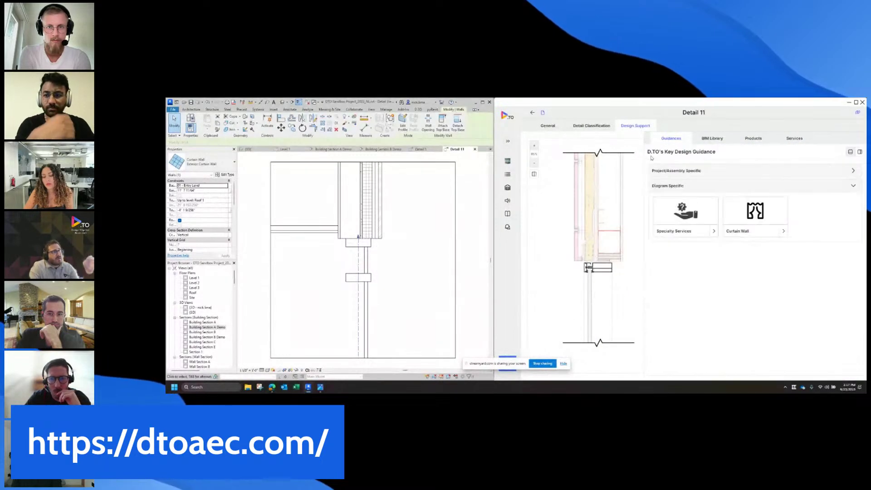
Return to the project's design sessions and open the Detail 5 session together with its linked Revit view.
click(389, 298)
click(532, 112)
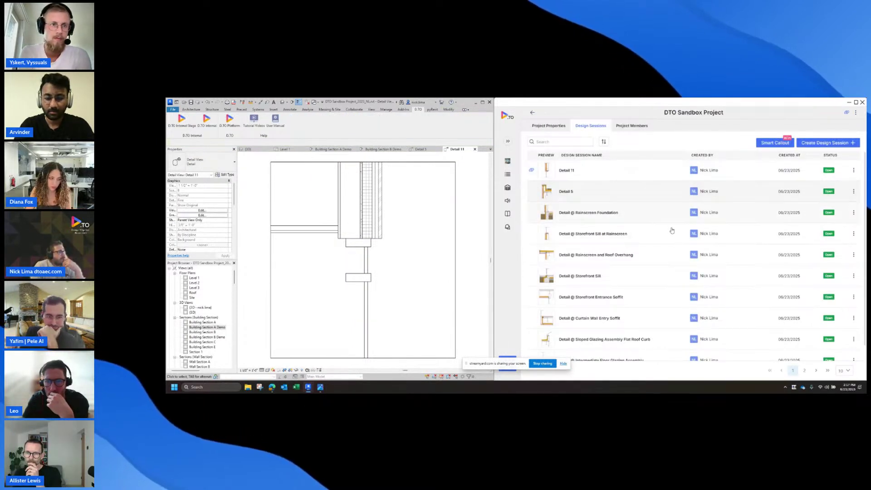
click(620, 198)
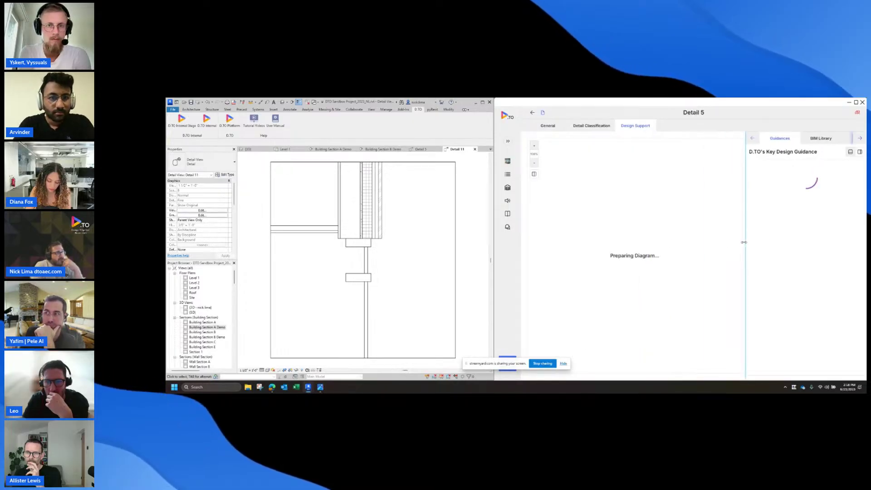
click(544, 115)
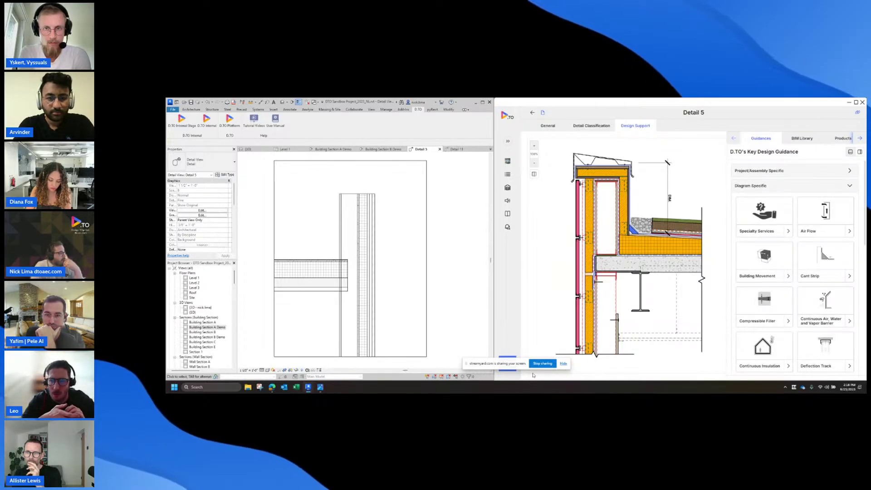
Agree to the terms and import the Detail 5 design diagram as a Revit 23 detail view.
drag(568, 106, 627, 107)
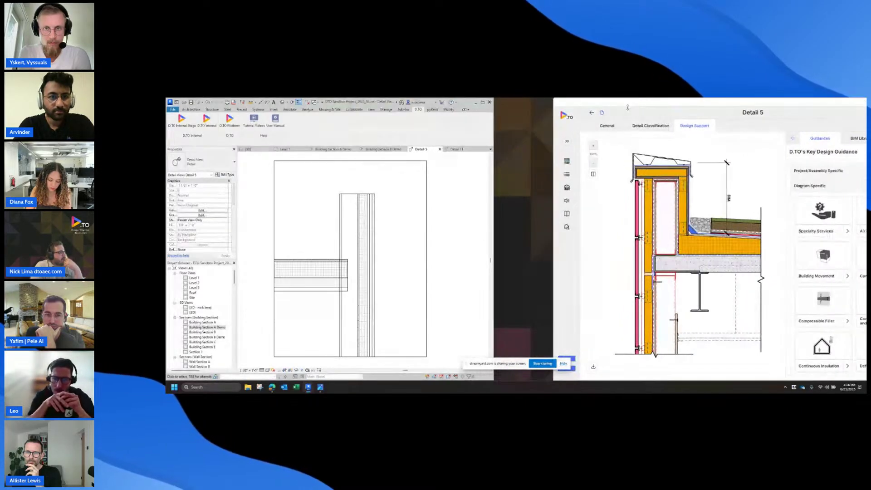
click(594, 367)
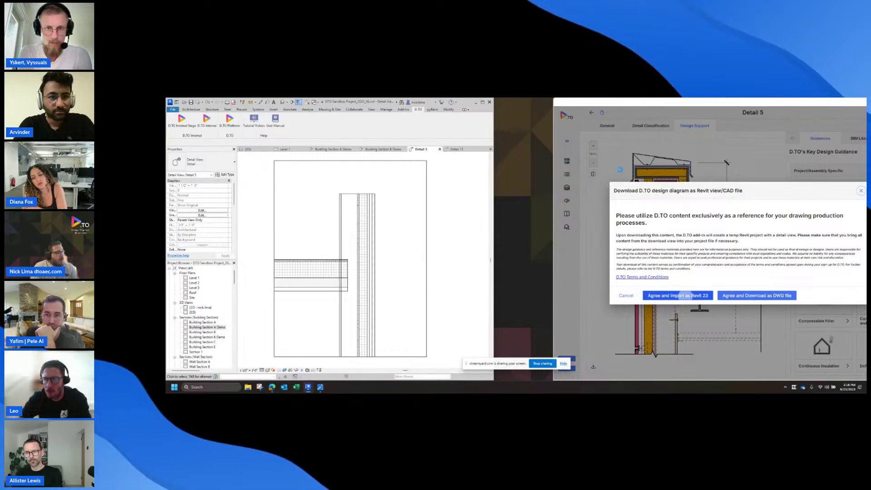
mouse_move(605, 102)
mouse_down()
mouse_move(802, 220)
mouse_move(865, 221)
mouse_up()
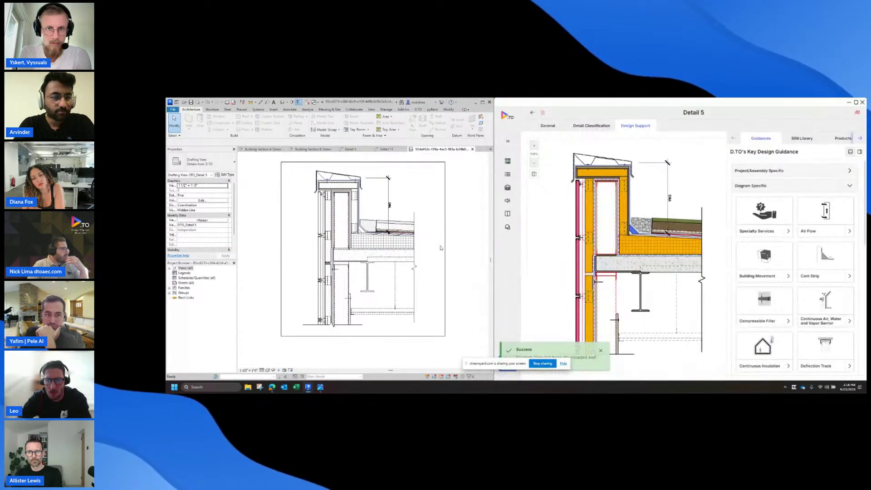
Copy all items of the imported DTO_Detail 5 drafting view and paste them into the project's Detail 5 view, accepting the duplicate types.
drag(307, 165, 410, 336)
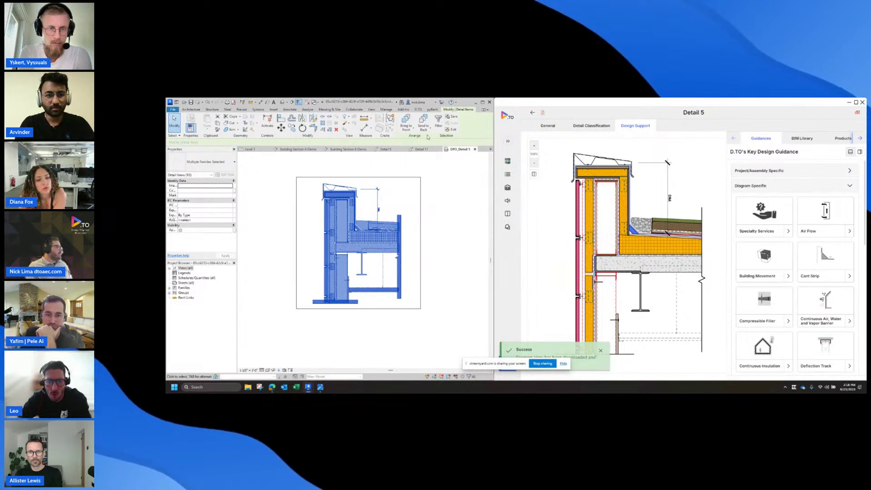
click(356, 149)
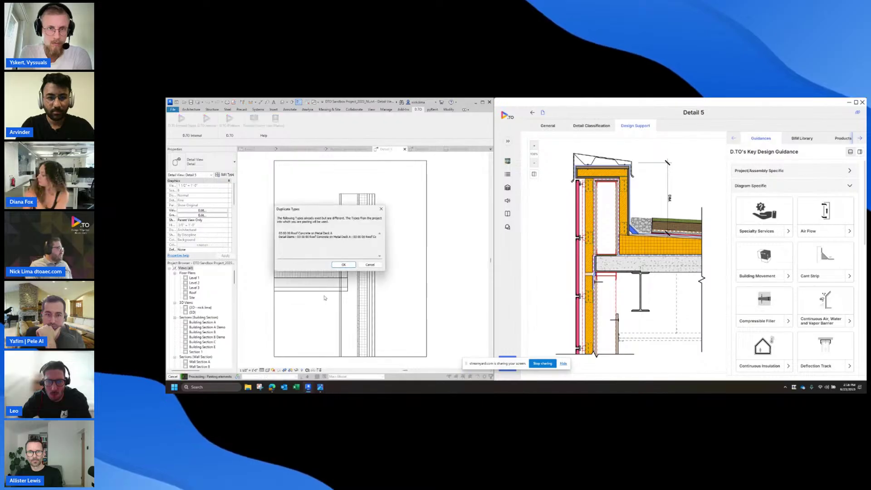
click(342, 265)
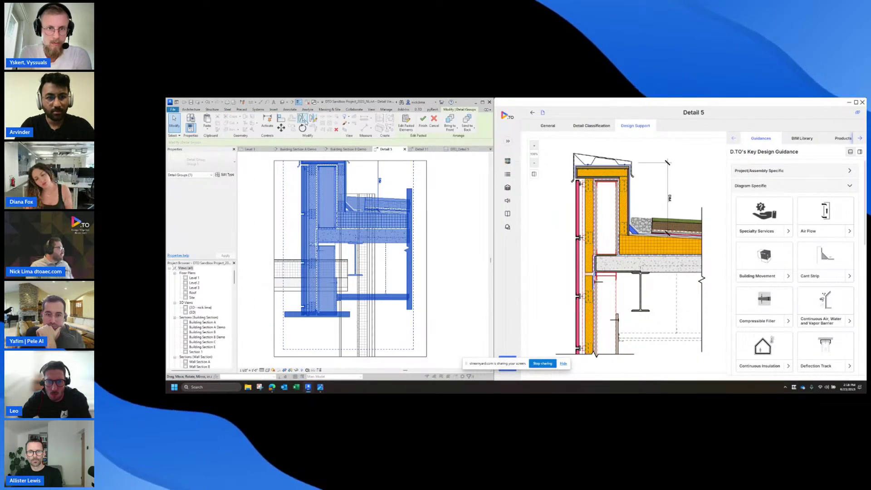
Mirror the pasted detail group and align it with the modelled roof slab and exterior wall in Detail 5.
click(302, 118)
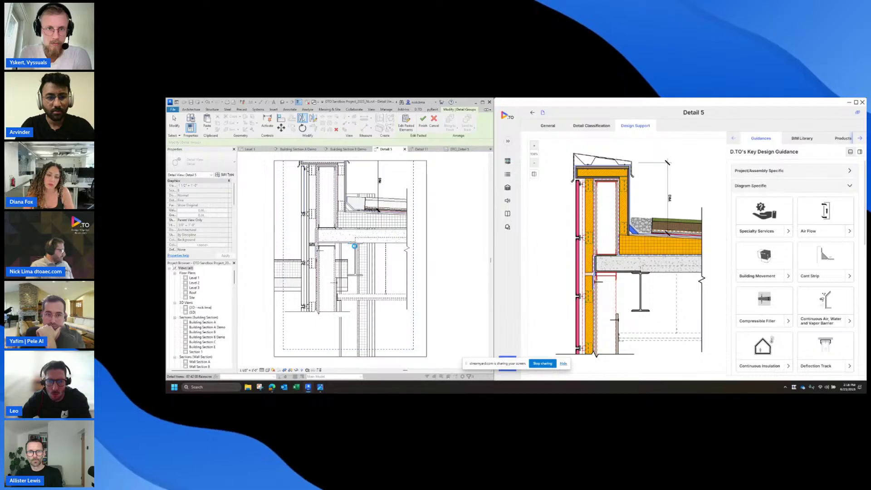
key(a)
key(l)
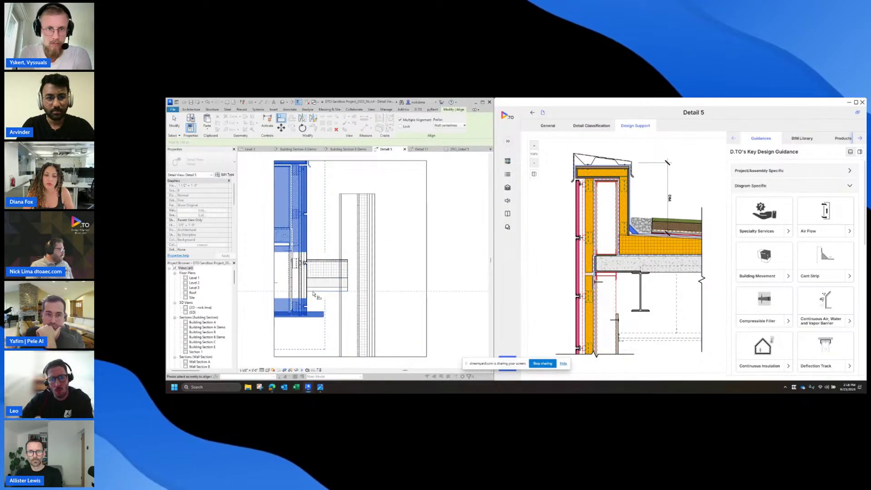
click(283, 245)
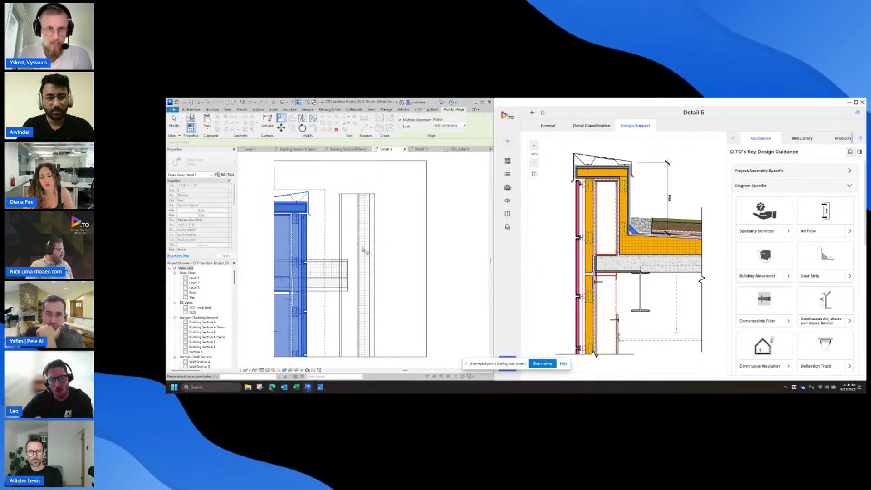
scroll(297, 252, up, 2)
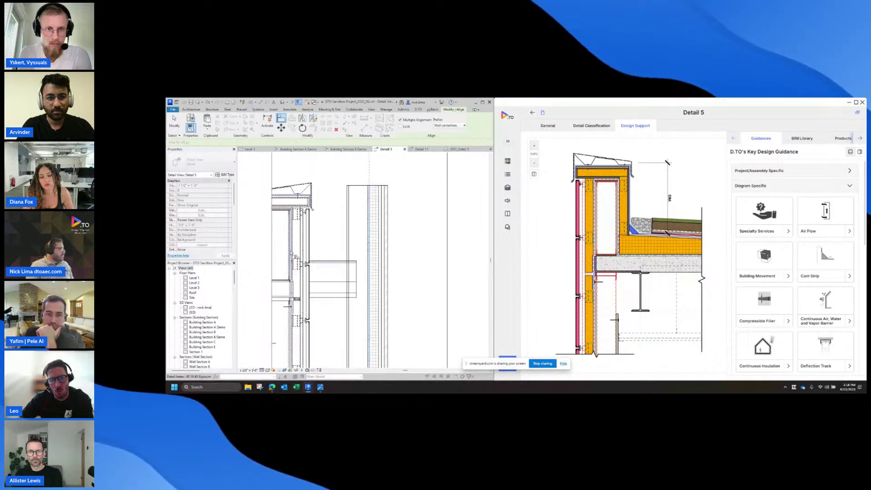
click(294, 252)
key(Escape)
key(Escape)
scroll(357, 267, down, 3)
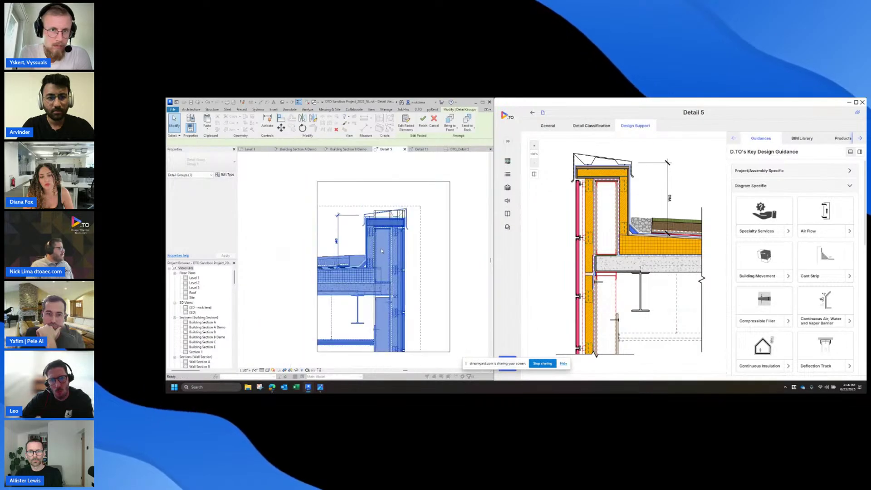
click(353, 202)
Move the parapet cap detail items up to the top of the modelled wall.
scroll(357, 204, up, 3)
drag(353, 198, 490, 294)
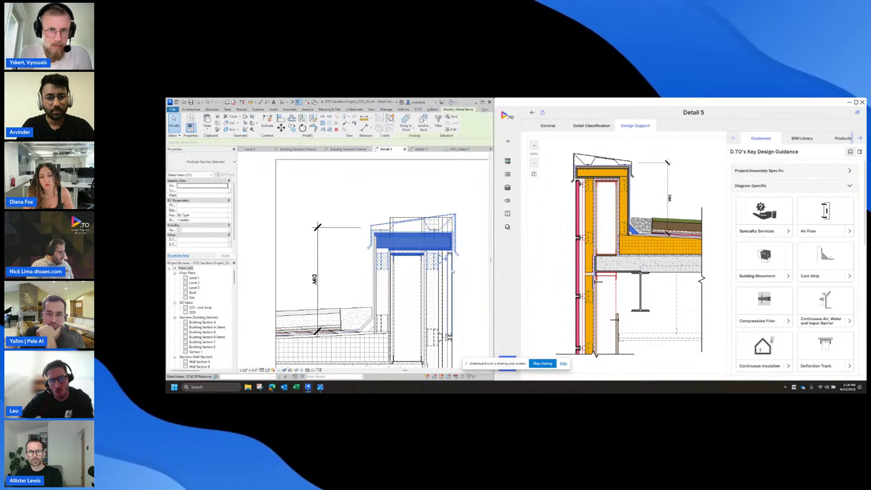
key(v)
scroll(420, 253, up, 3)
click(429, 261)
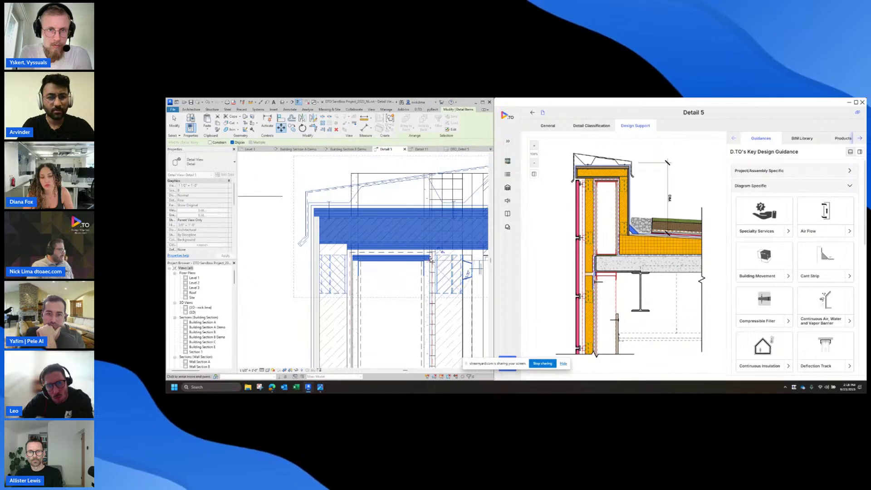
click(428, 173)
key(Escape)
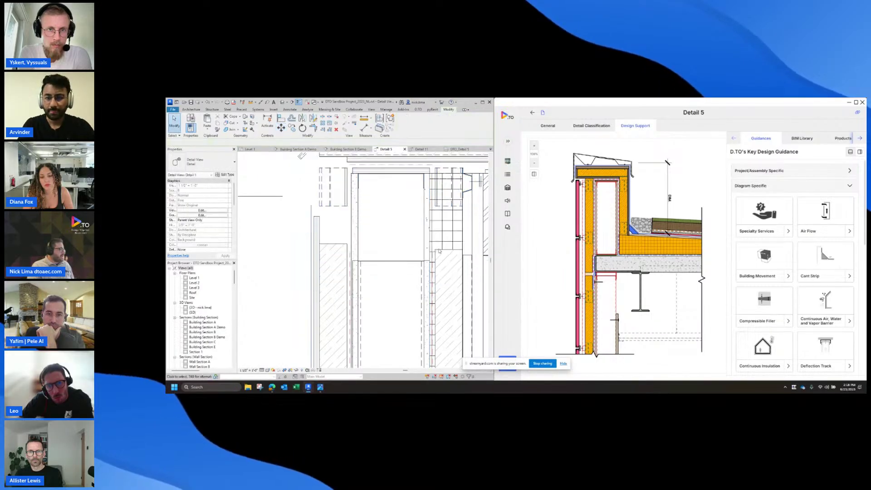
Place a 07 21 00 Thermal Insulation keynote tag with a leader on the exterior wall insulation.
scroll(427, 261, down, 2)
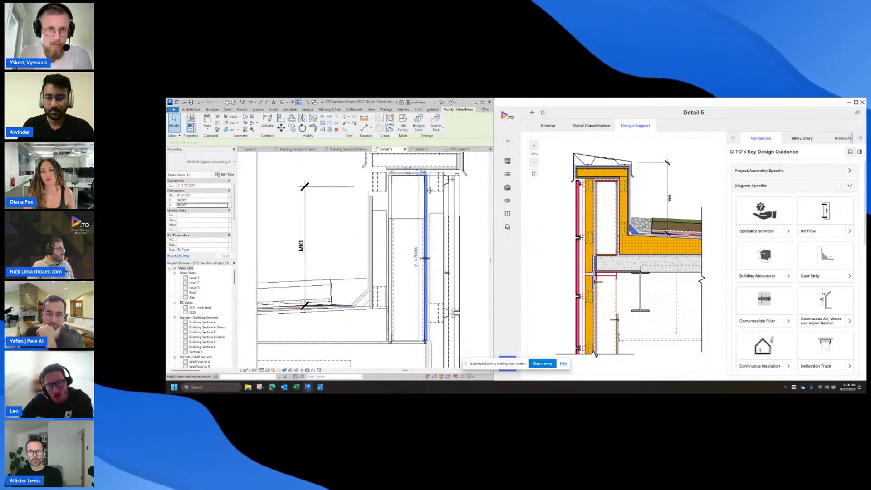
key(k)
key(n)
click(379, 240)
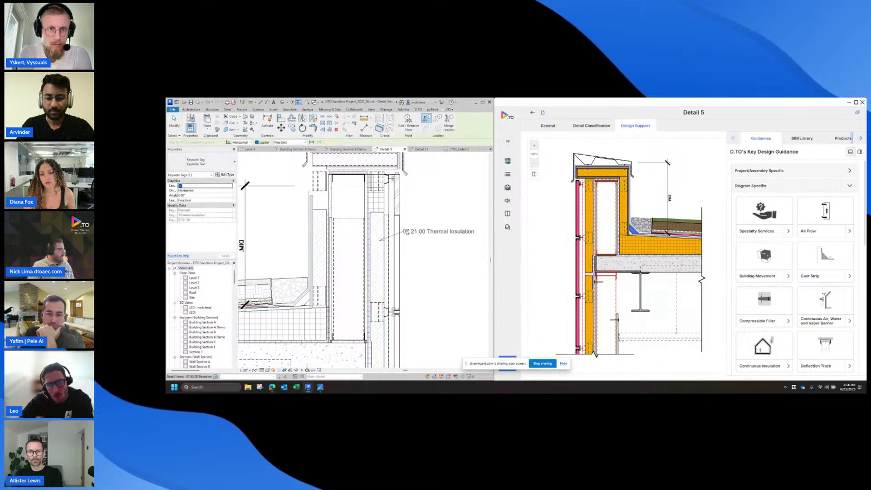
click(421, 221)
click(440, 221)
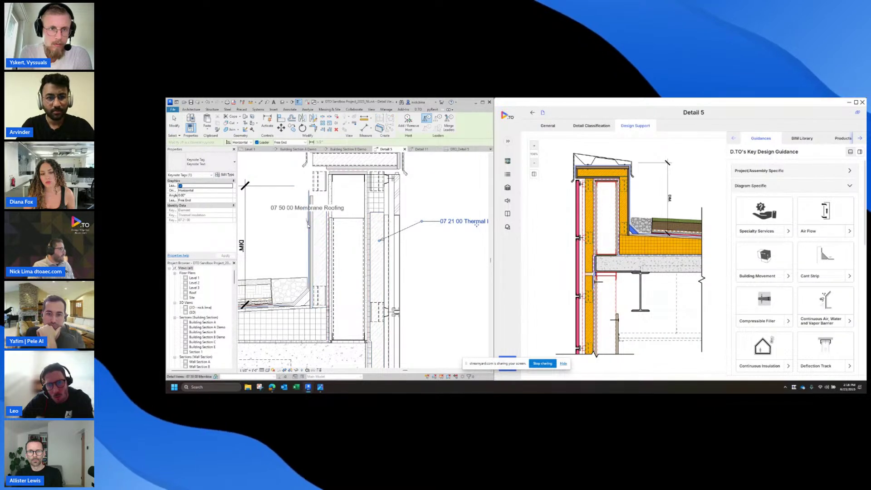
Place a 07 50 00 Membrane Roofing keynote tag with a leader on the membrane at the parapet's roof side.
click(308, 223)
scroll(284, 215, down, 1)
middle_drag(285, 215, 336, 216)
click(334, 214)
click(307, 214)
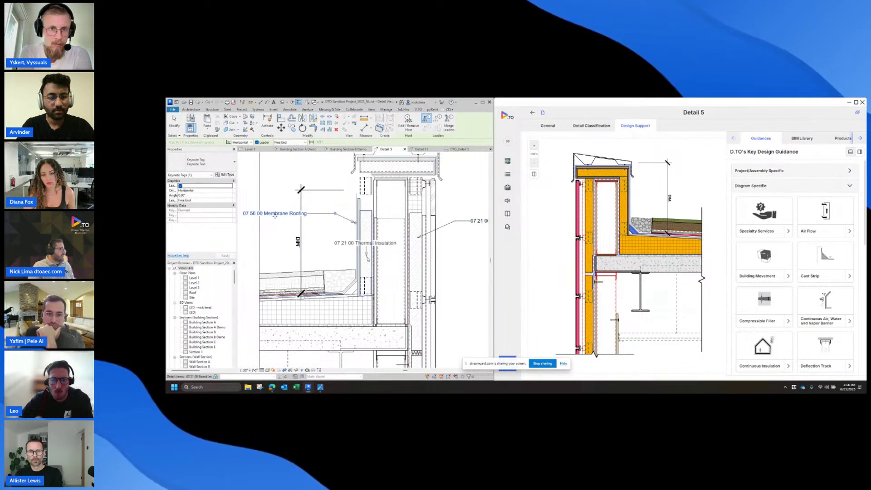
Place a 07 21 00 Thermal Insulation keynote tag on the parapet's roof-side insulation, below the membrane roofing tag.
click(365, 253)
click(335, 237)
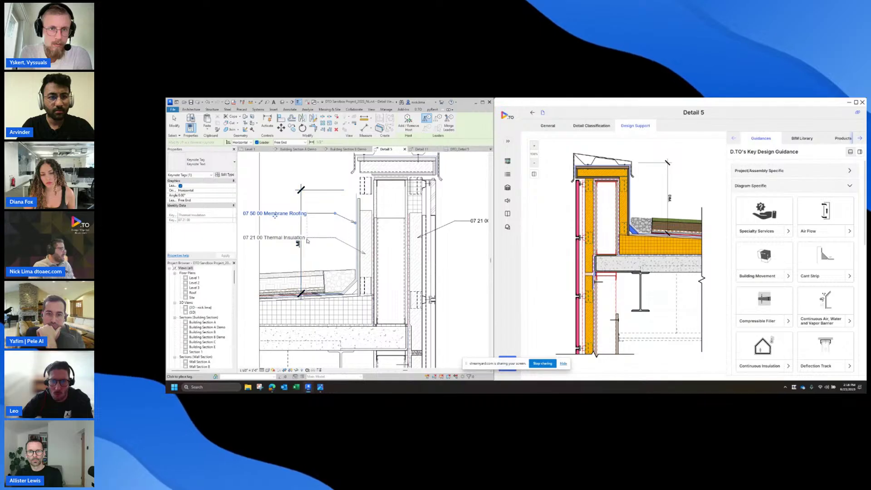
click(307, 241)
key(Escape)
key(Escape)
key(z)
key(f)
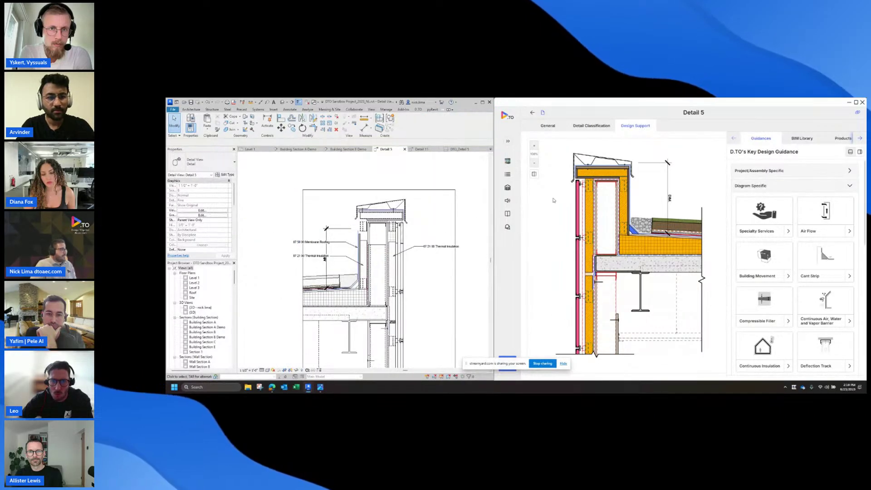
Return to the project's design sessions and open the Detail 17 foundation callout through Level 1 and Building Section B Demo.
click(540, 113)
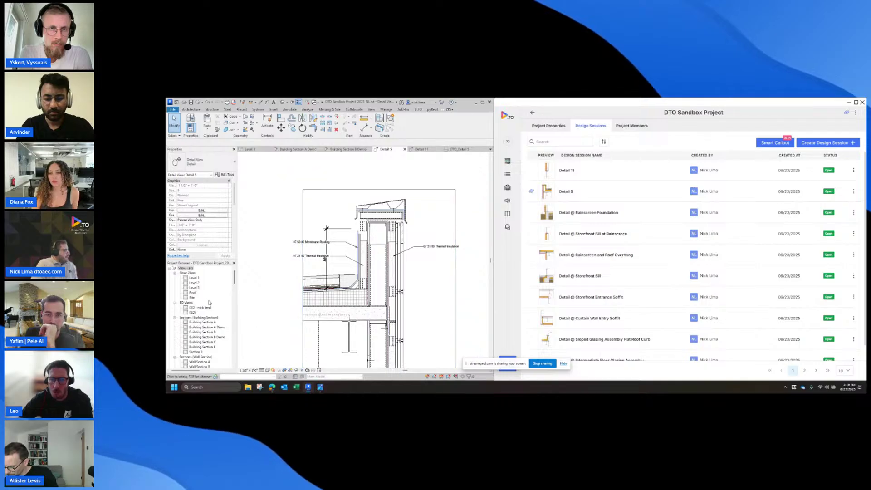
double_click(194, 277)
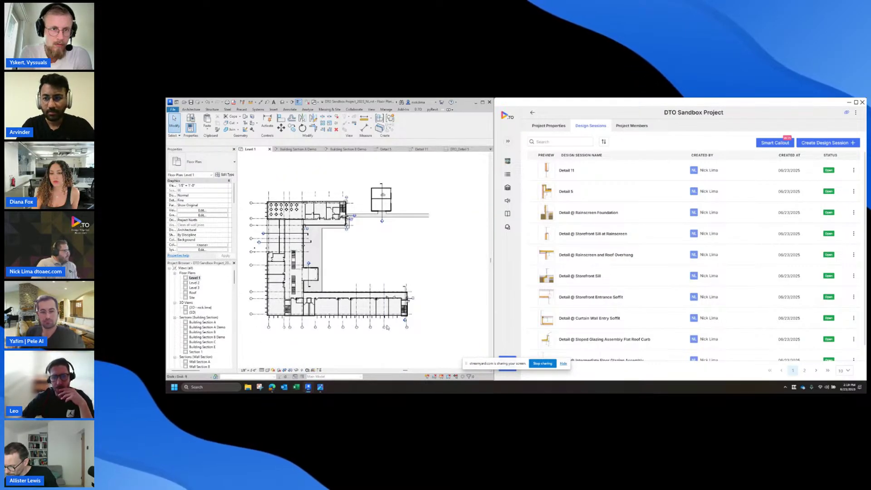
double_click(404, 322)
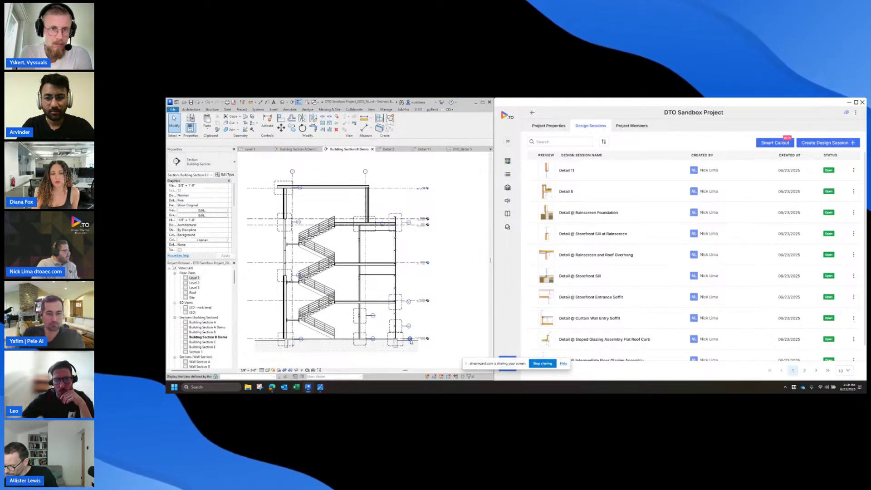
double_click(410, 339)
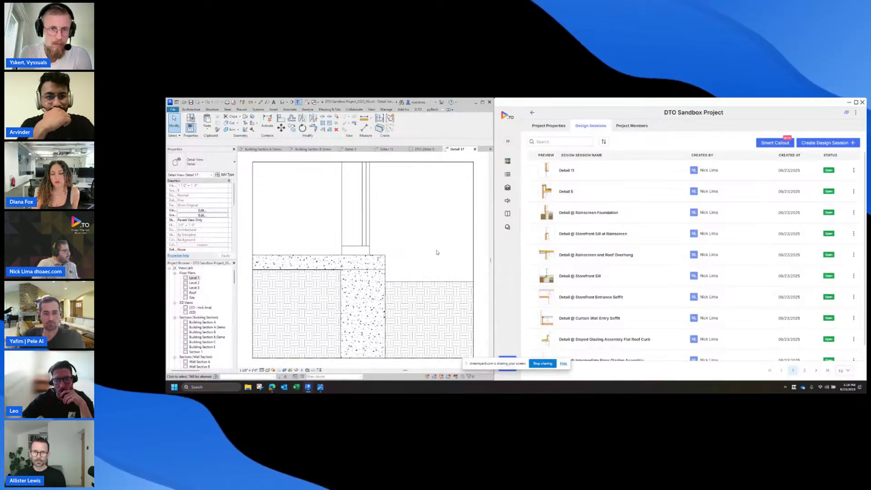
Open the Detail 12 foundation callout from the Building Section A Demo view.
click(320, 149)
click(335, 149)
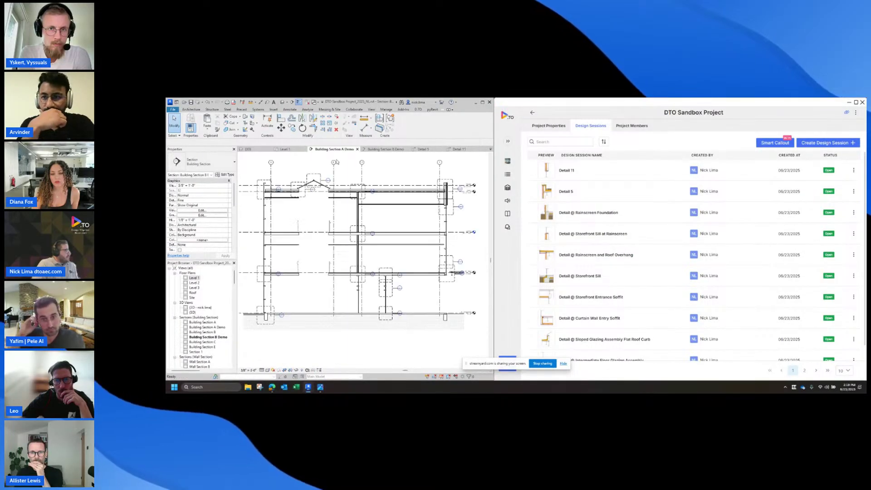
double_click(281, 315)
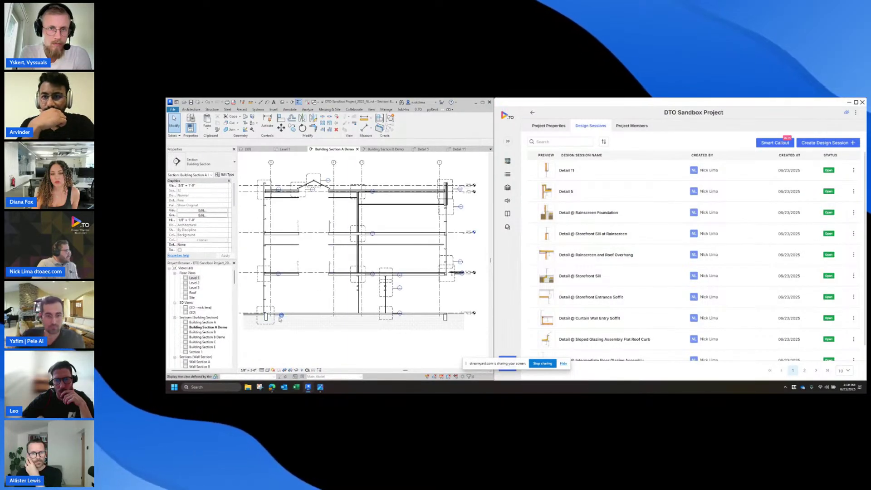
Start a new design session linked to the active Detail 12 view and continue to its classification properties.
click(828, 144)
click(834, 156)
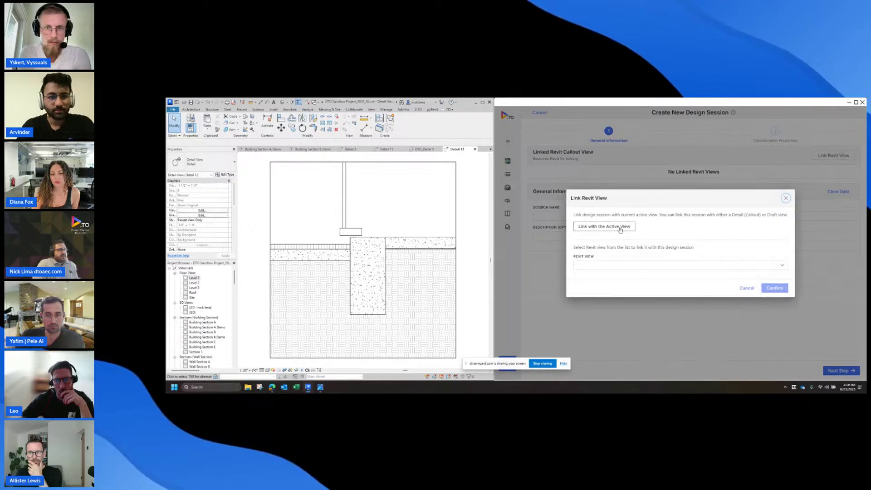
click(610, 226)
click(774, 285)
click(839, 370)
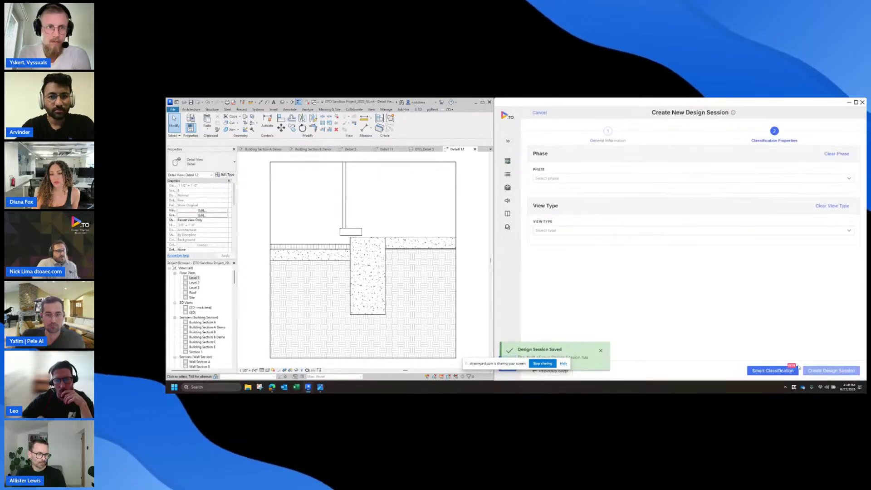
Run Smart Classification and apply the predicted condition (S)_(EXT+INT)_(OP-FD-FL)_(2) with Opening, Foundation and Floor assemblies.
click(774, 370)
click(714, 305)
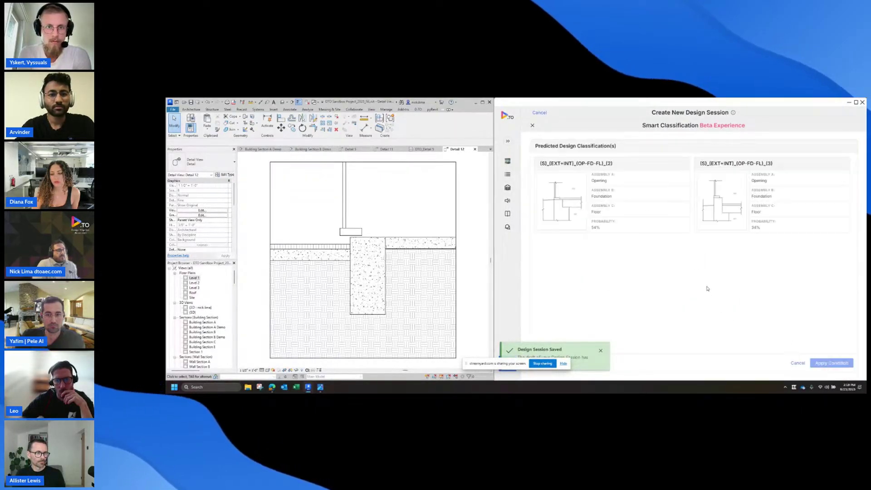
click(635, 220)
click(831, 363)
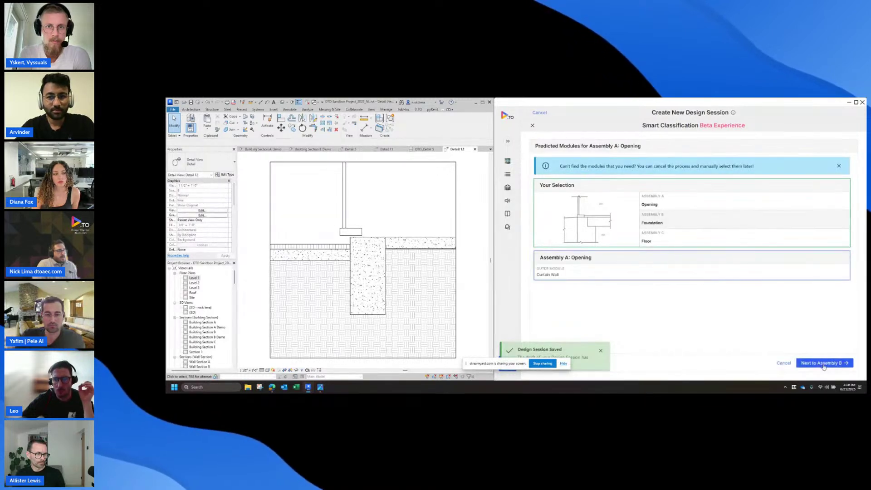
Accept the Curtain Wall opening module and the Grade and Concrete (Cast-in-Place/Precast) foundation modules, and create the design session.
click(823, 363)
click(823, 363)
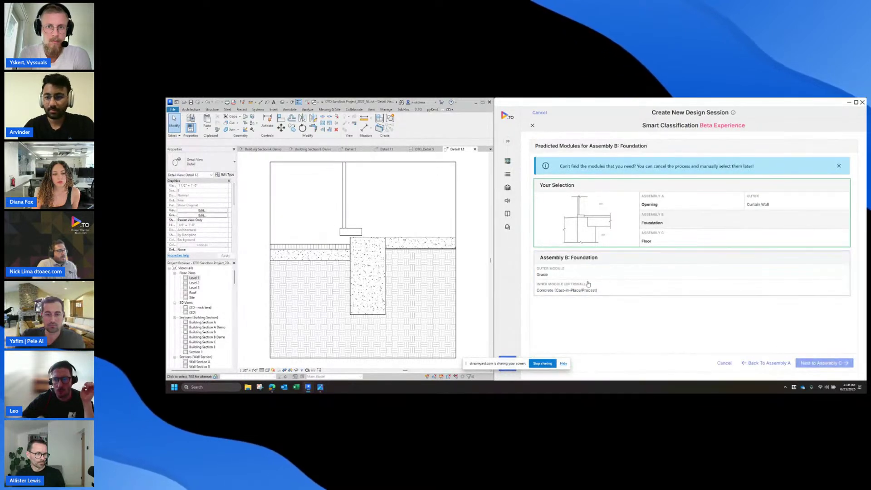
click(638, 294)
click(819, 363)
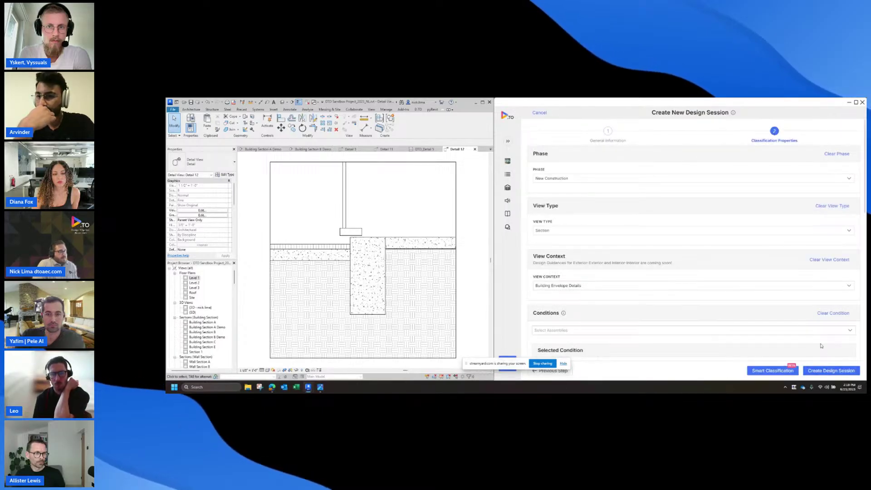
click(829, 370)
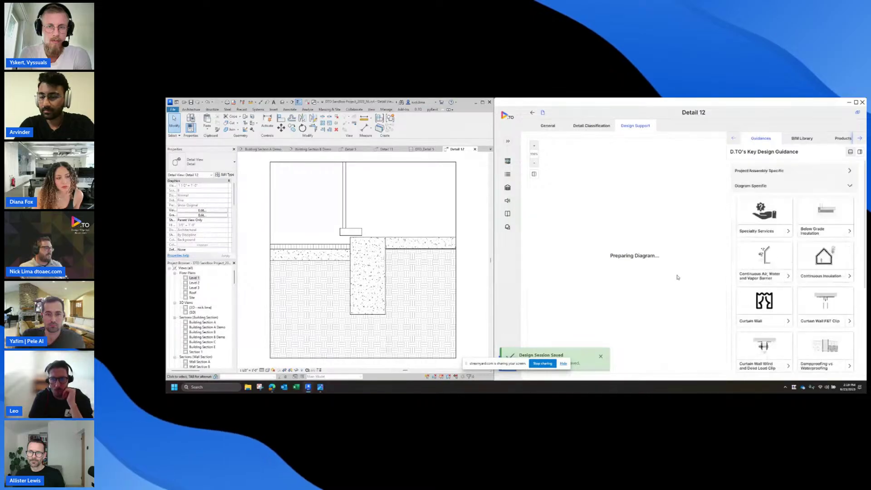
Set the Detail 12 session's phase to New Construction in its detail classification and save the changes.
click(594, 131)
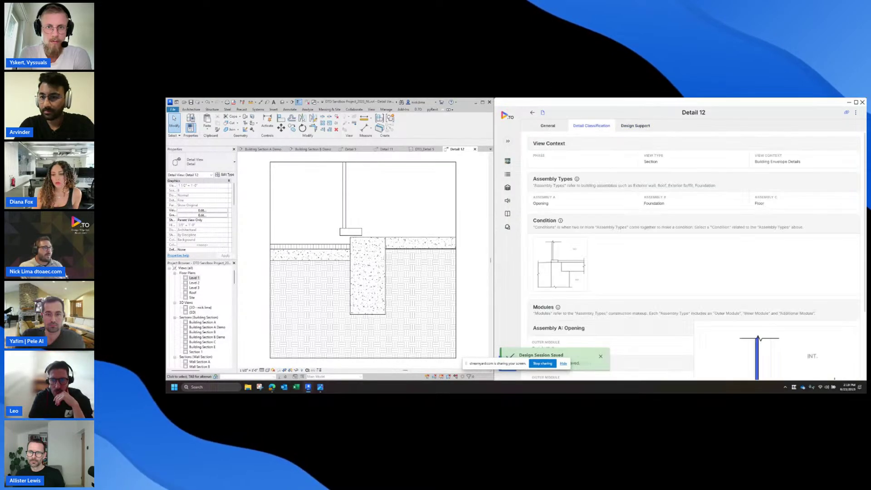
click(818, 122)
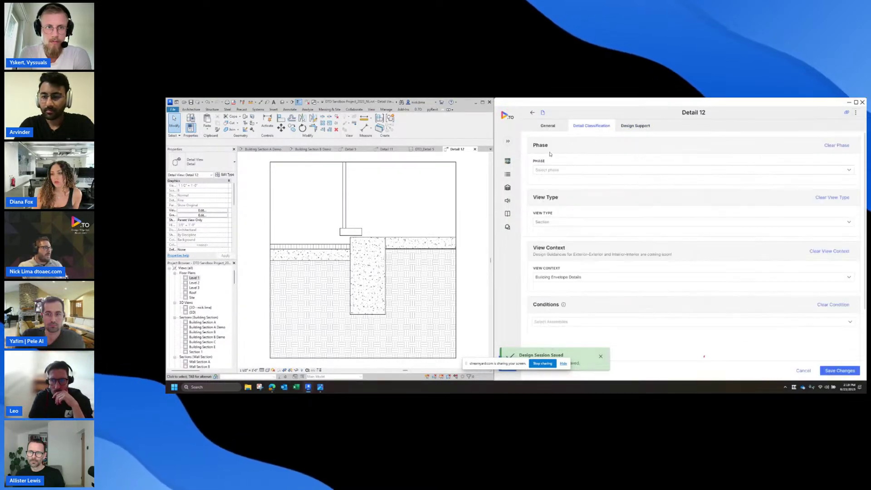
click(567, 170)
click(558, 196)
click(832, 373)
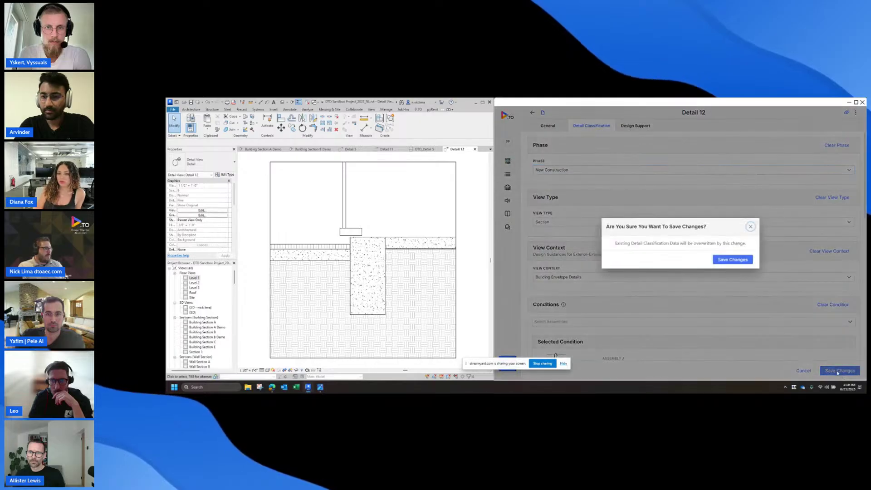
click(739, 260)
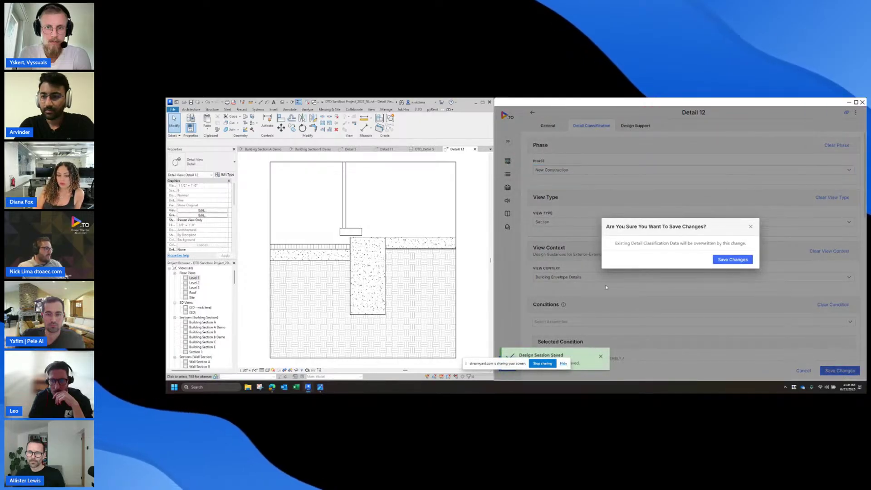
Reopen the Detail 12 design session to view its diagram, and widen the design guidance area.
click(533, 114)
click(628, 181)
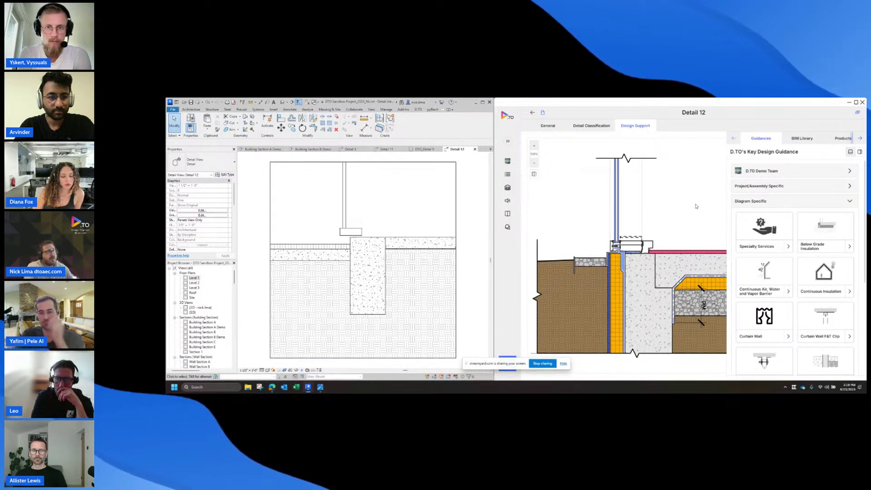
drag(726, 207, 693, 208)
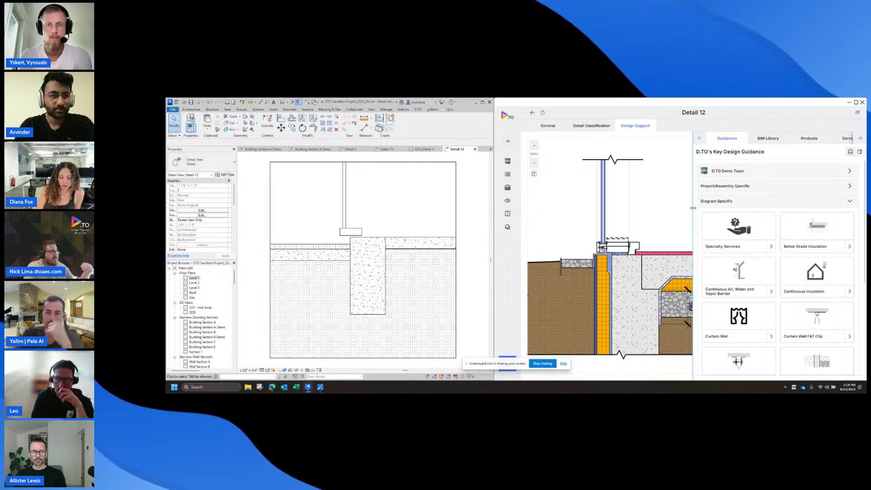
Open the Detail 5 design session's BIM library and filter the components to thermal spacers through the parapet diagram.
click(532, 113)
click(584, 209)
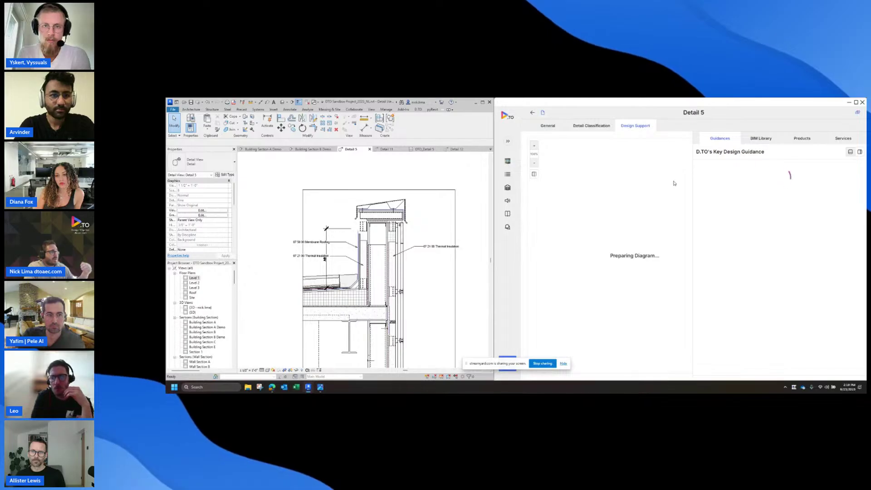
scroll(392, 240, up, 2)
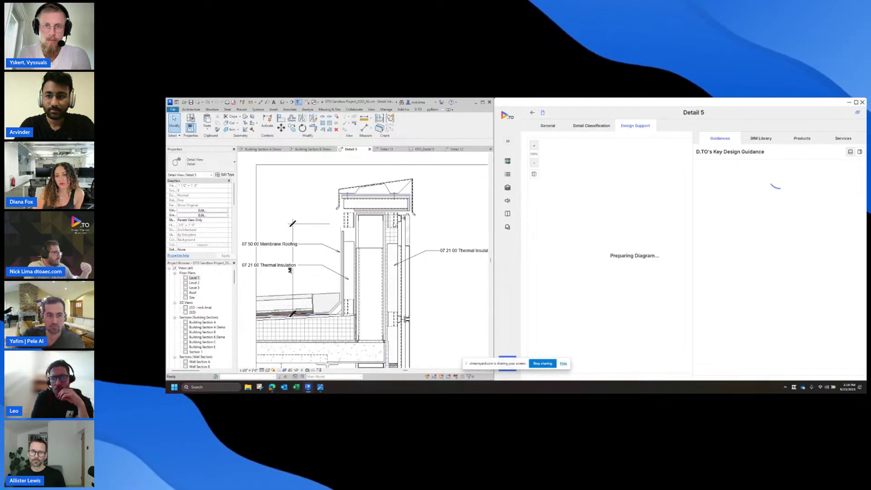
click(764, 140)
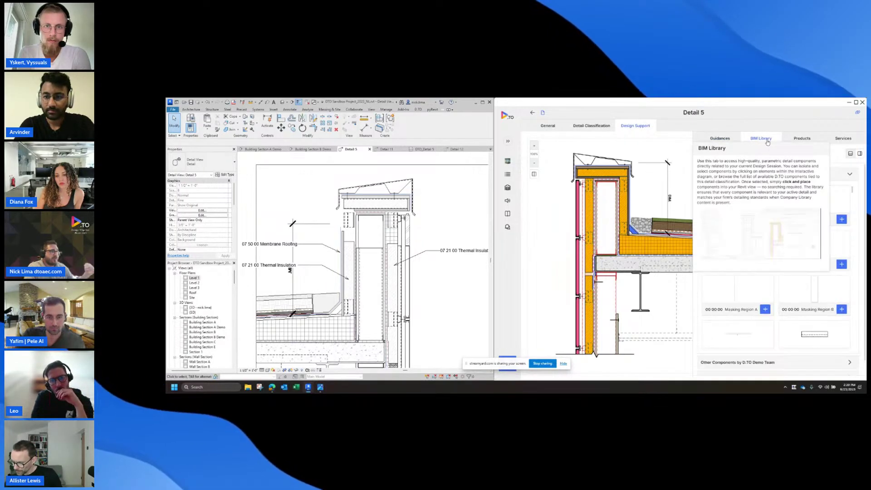
click(801, 179)
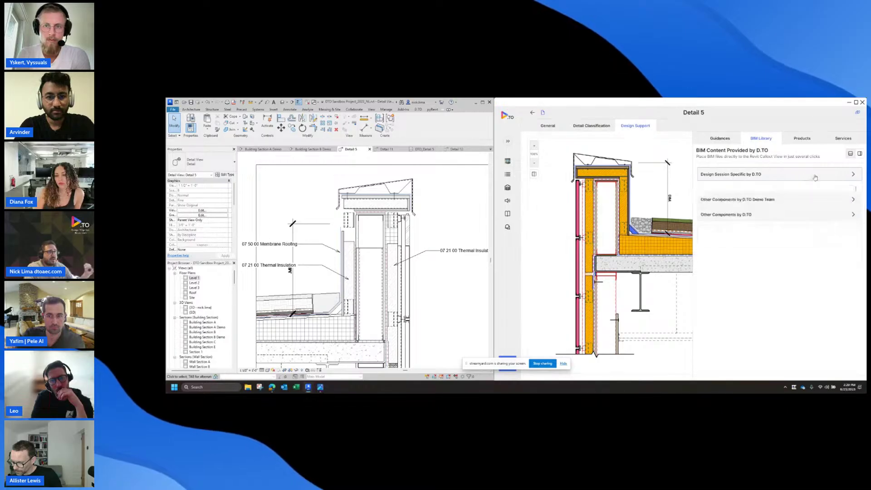
click(621, 229)
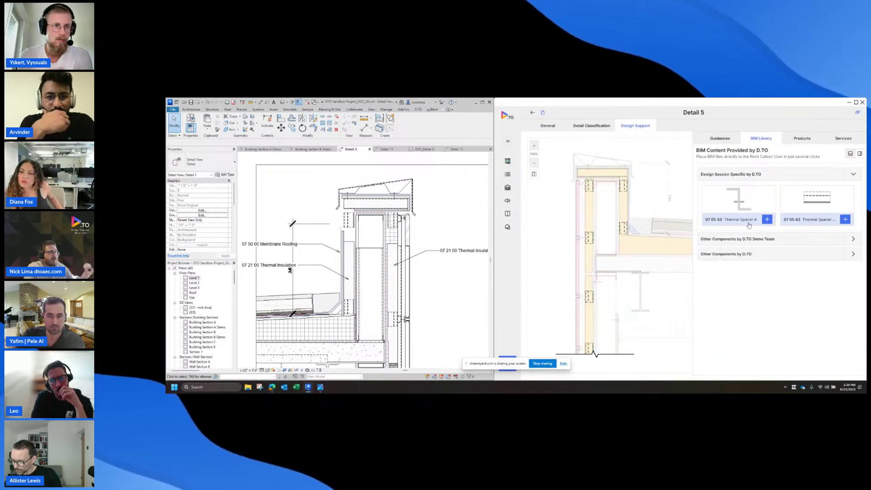
Place one 07 05 43 Thermal Spacer A in the upper roof-side insulation of the Detail 5 parapet.
click(767, 219)
scroll(381, 213, up, 3)
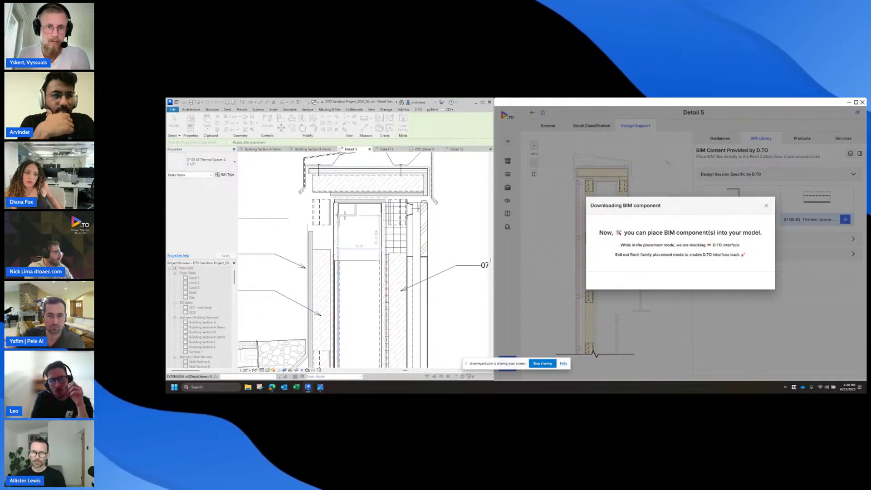
click(333, 214)
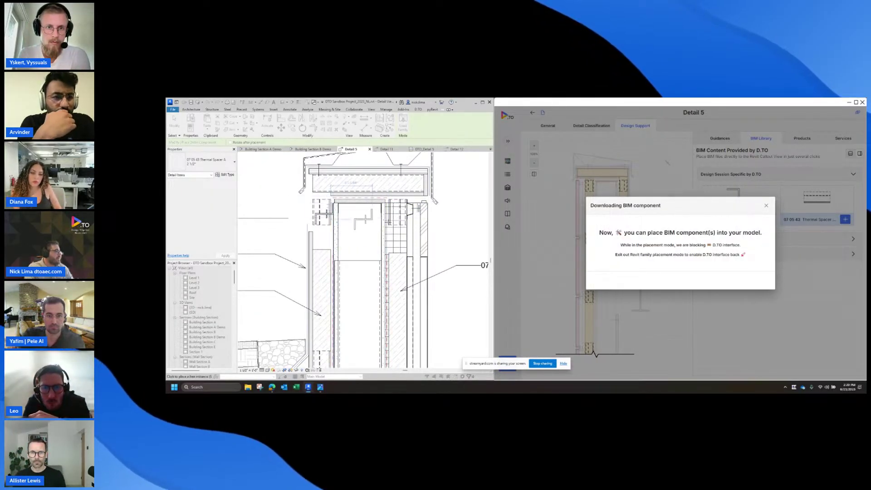
key(Escape)
key(Escape)
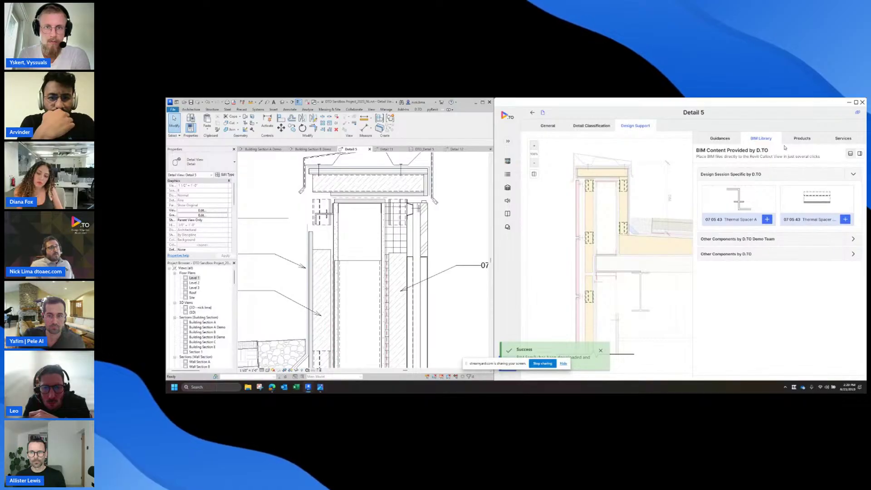
Reopen the Detail 5 design session and enlarge its diagram area.
click(532, 113)
click(574, 218)
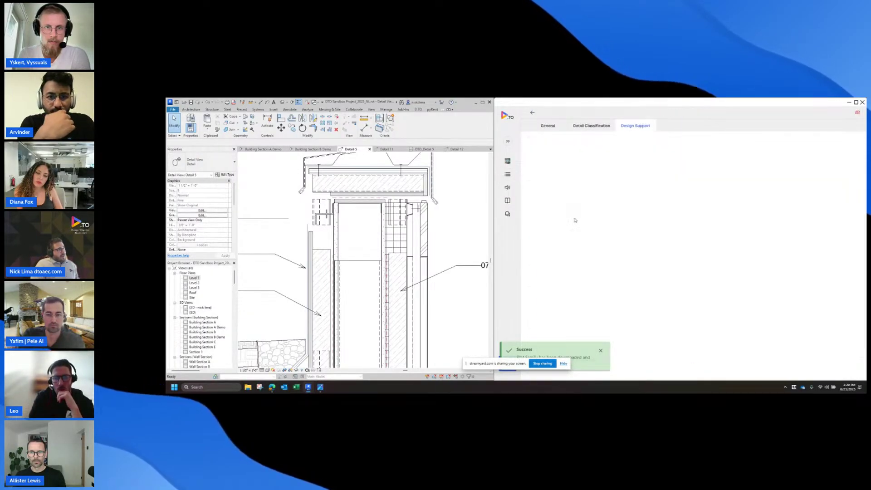
click(601, 351)
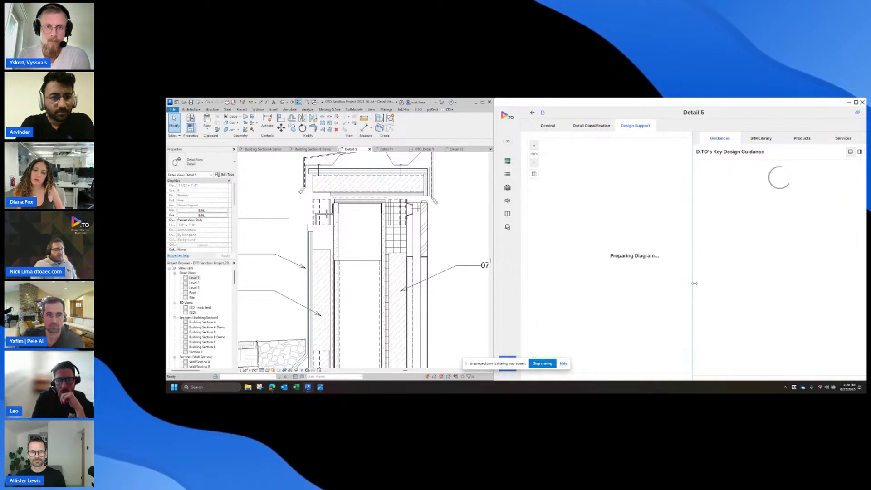
drag(692, 287, 715, 284)
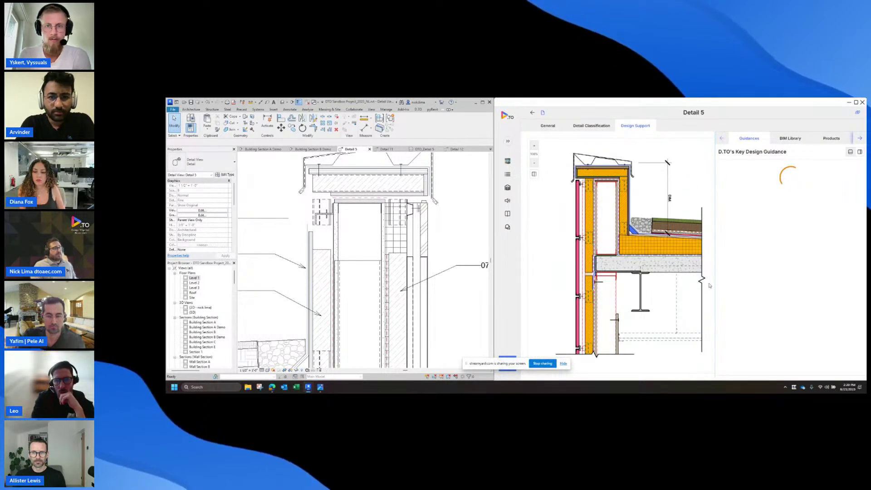
Open the Detail 12 design session and show the D.TO Demo Team guidance details beside its diagram.
click(532, 114)
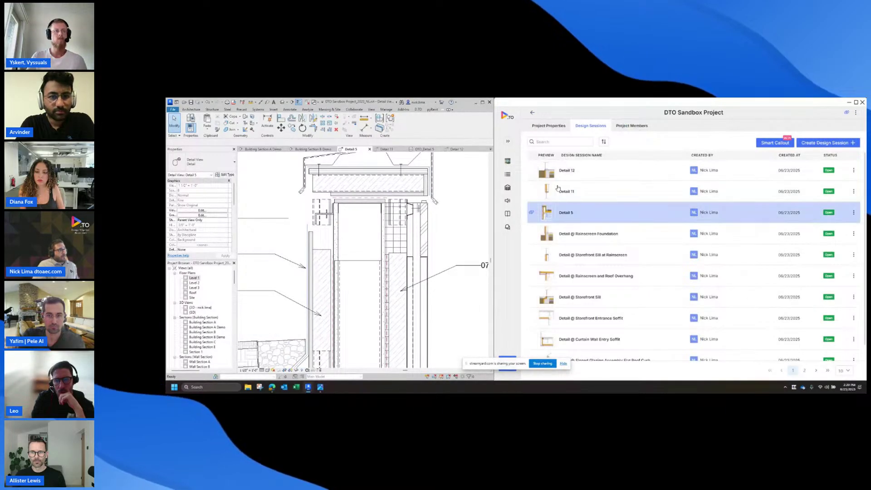
click(578, 176)
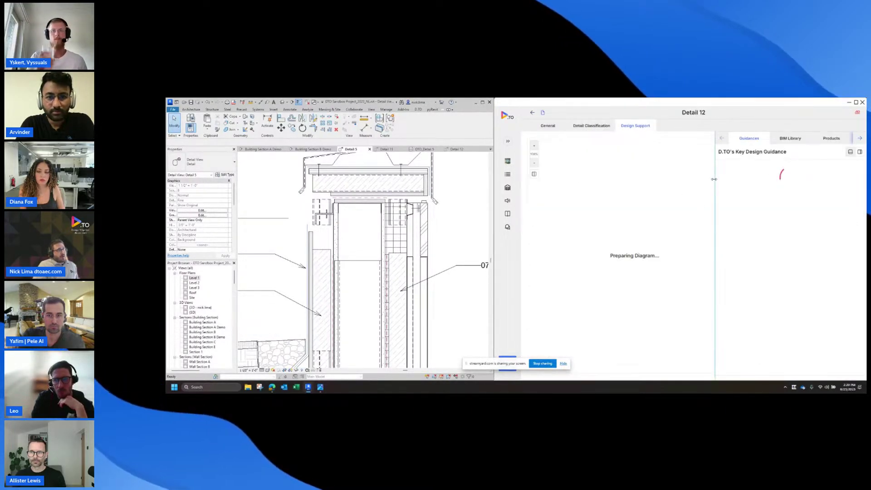
click(719, 175)
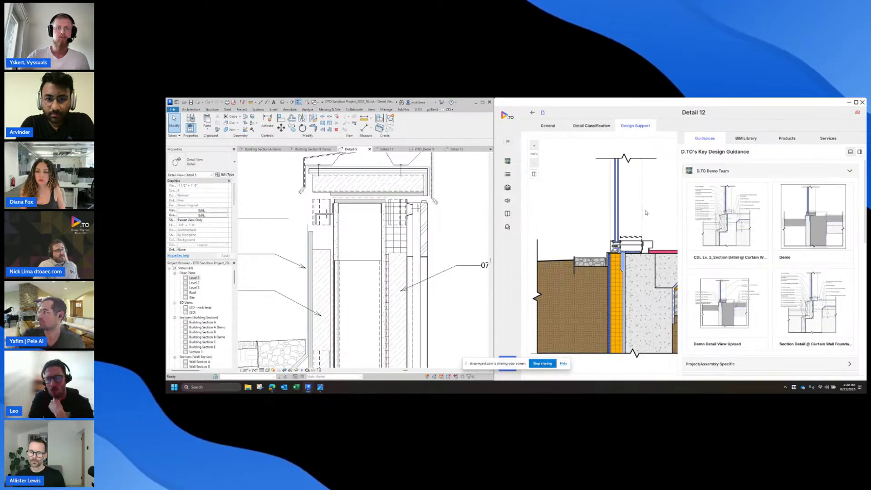
scroll(646, 212, down, 1)
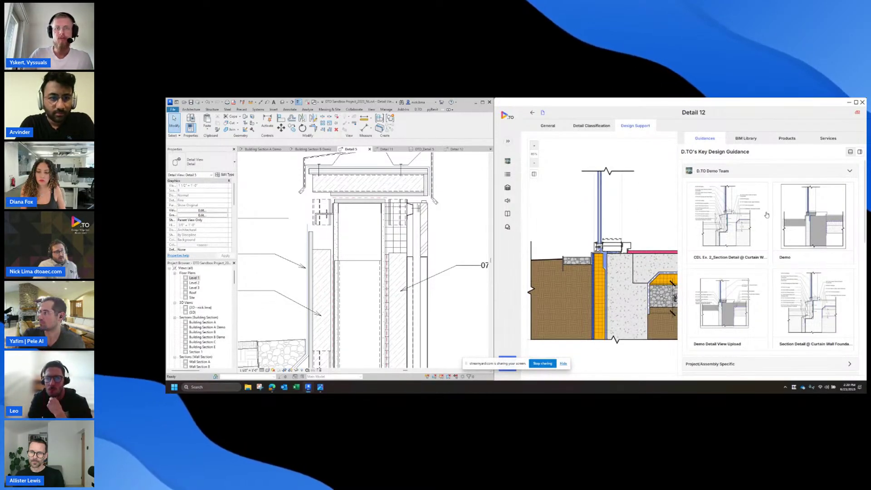
Review the Section Detail @ Curtain Wall Foundation w/ Stone Veneer Base checklist and files, then return to the Detail 12 diagram and enlarge it.
click(814, 324)
scroll(774, 228, down, 10)
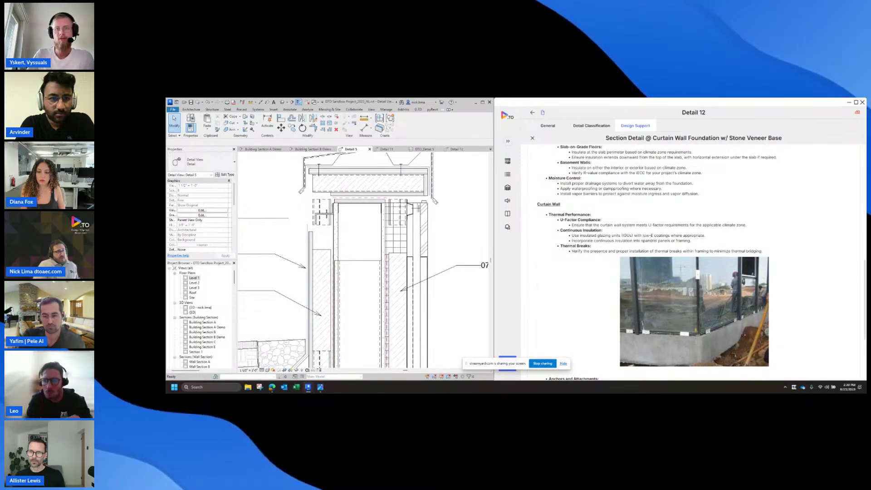
scroll(717, 352, down, 4)
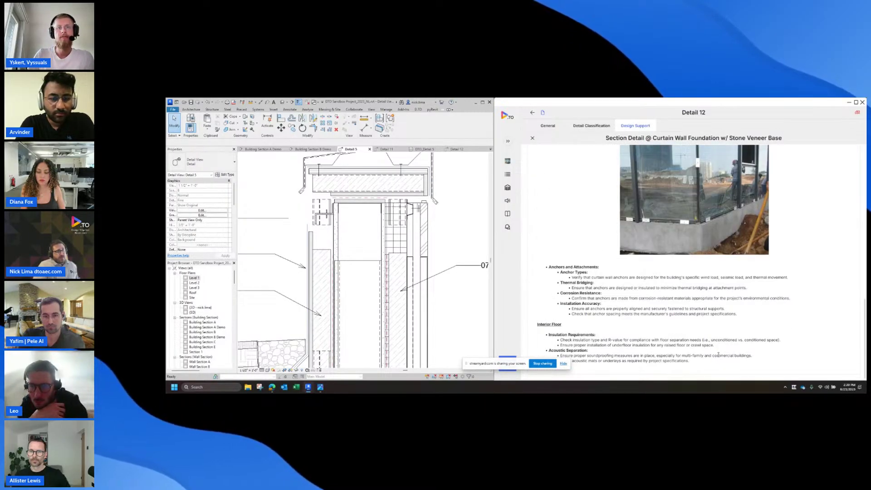
scroll(718, 354, up, 10)
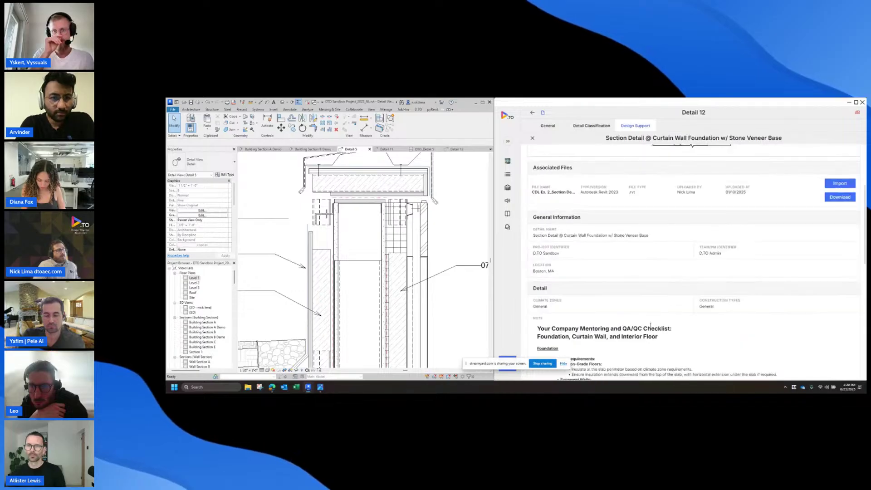
click(532, 139)
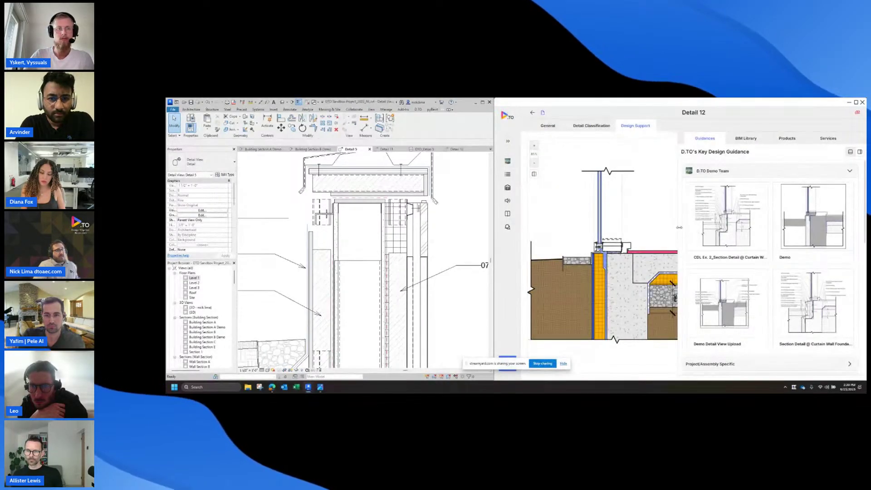
mouse_move(679, 227)
mouse_down()
mouse_move(719, 241)
mouse_move(690, 246)
mouse_up()
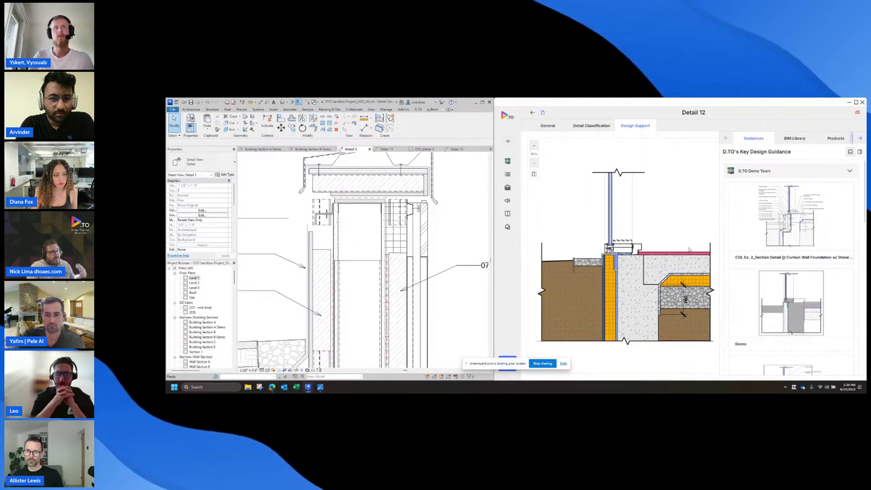